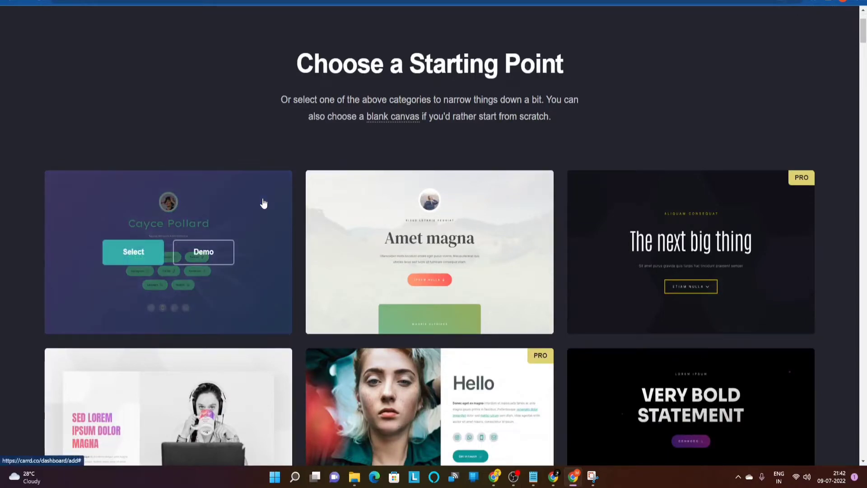
# Browse the starting-point templates and examine the What We Do, The Team and Contact Us sections of the "We make the things" demo
pyautogui.scroll(-5, 264, 203)
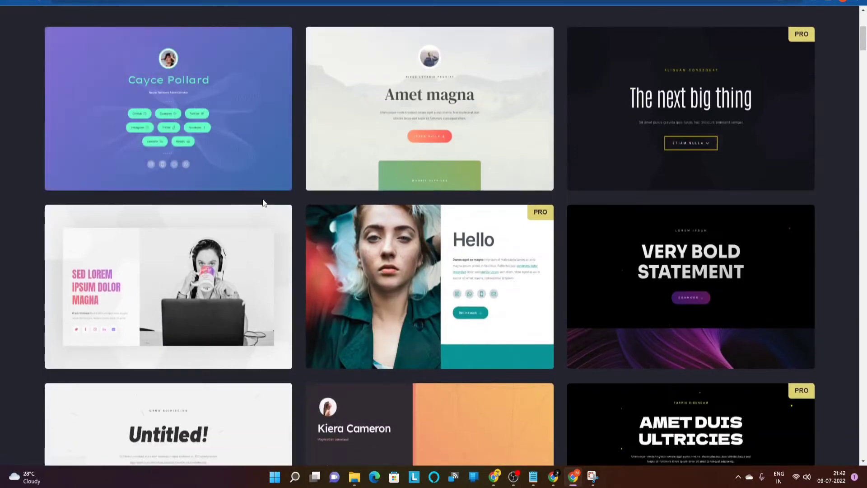
pyautogui.scroll(-2, 264, 204)
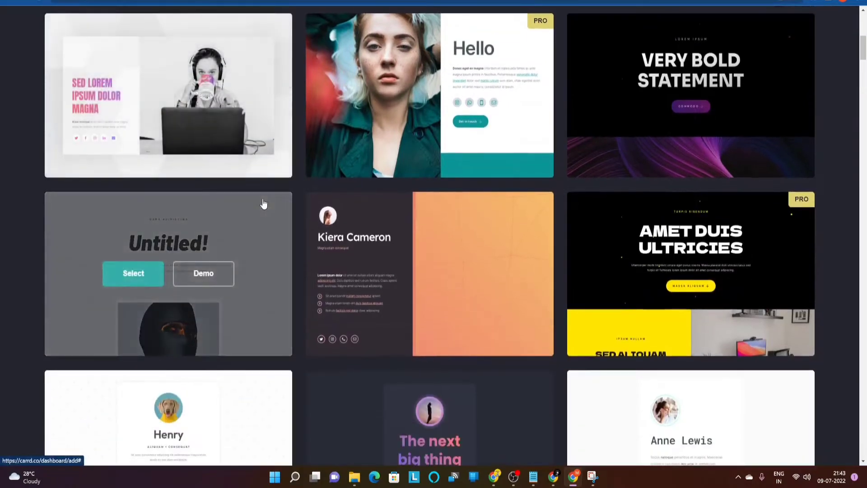
pyautogui.scroll(-2, 265, 204)
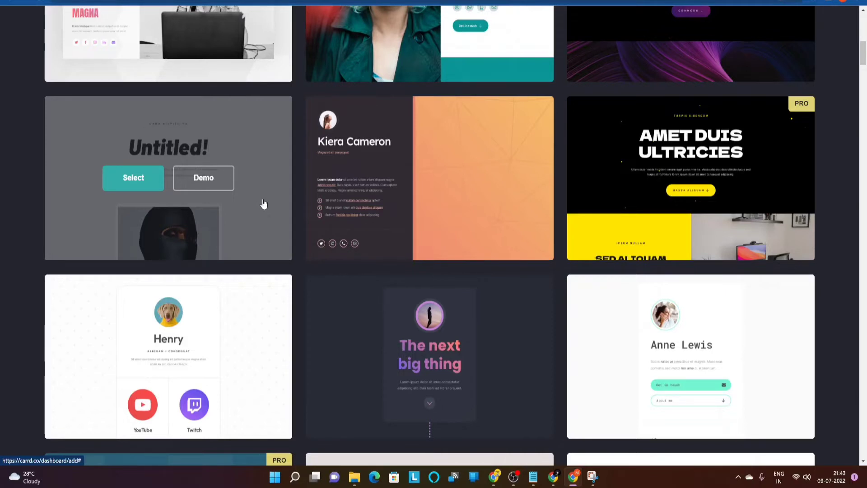
pyautogui.click(241, 1)
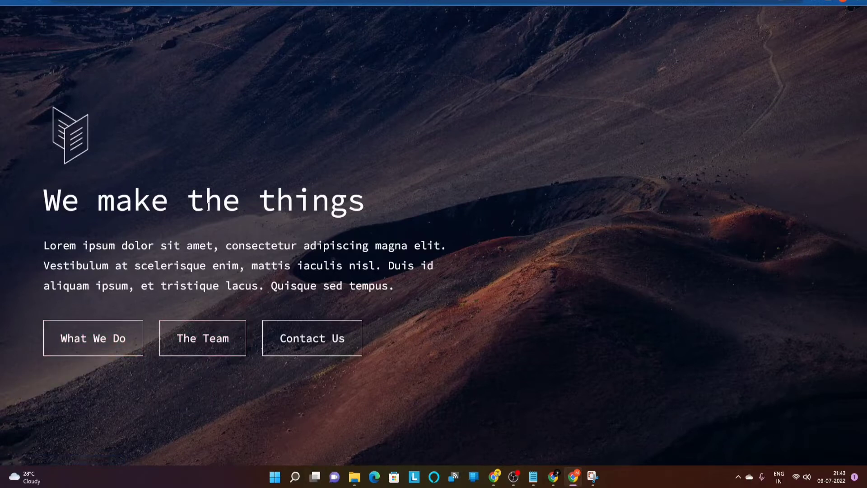
pyautogui.click(103, 347)
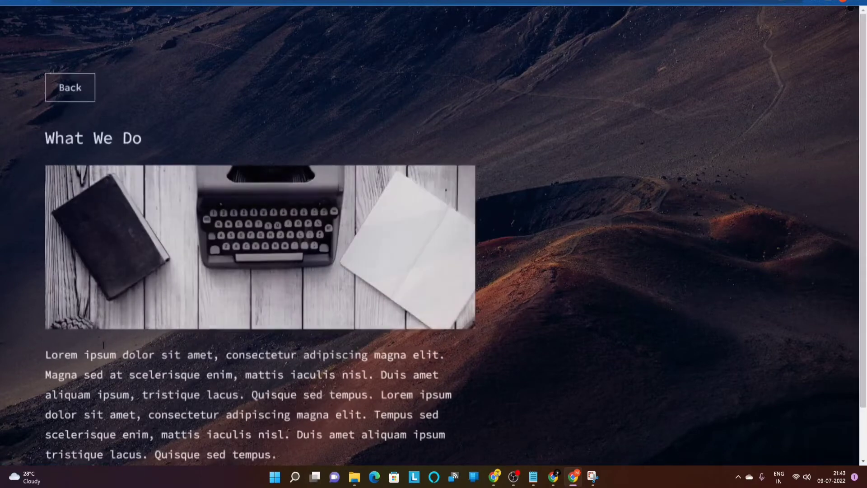
pyautogui.scroll(-2, 182, 234)
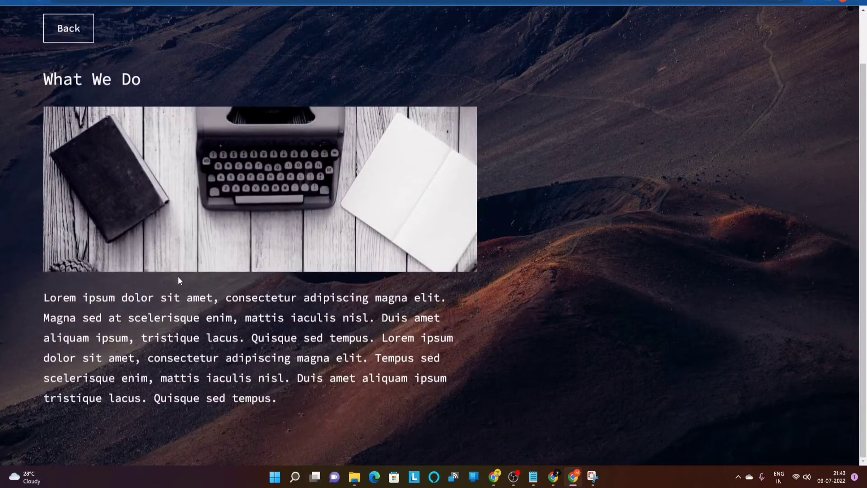
pyautogui.click(12, 2)
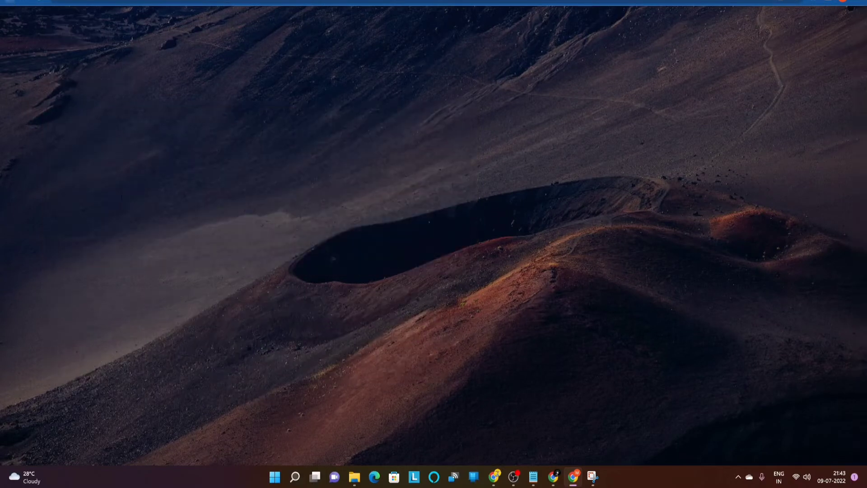
pyautogui.click(194, 343)
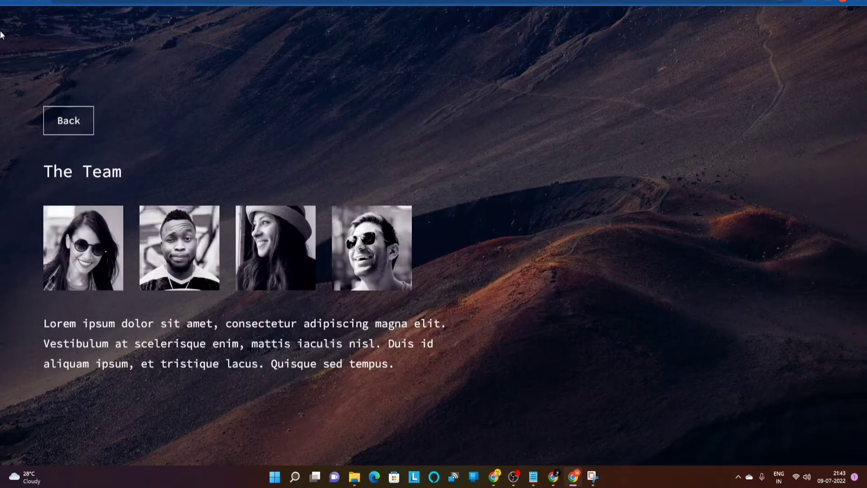
pyautogui.click(11, 5)
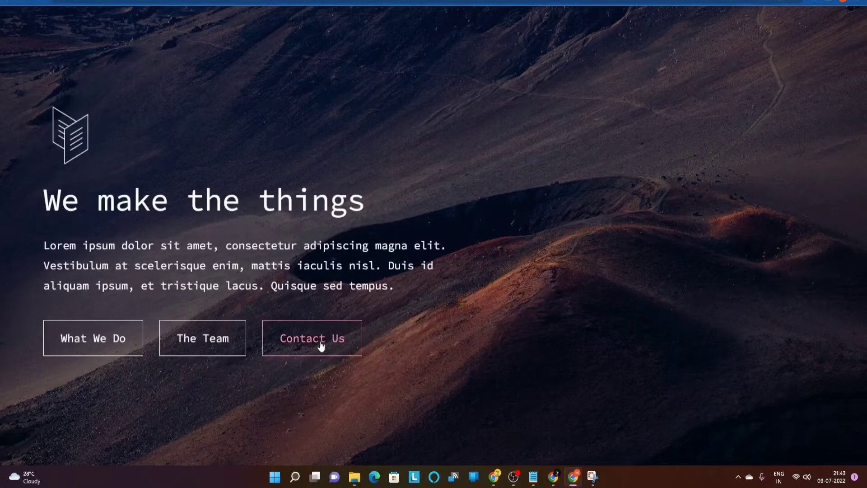
pyautogui.click(320, 344)
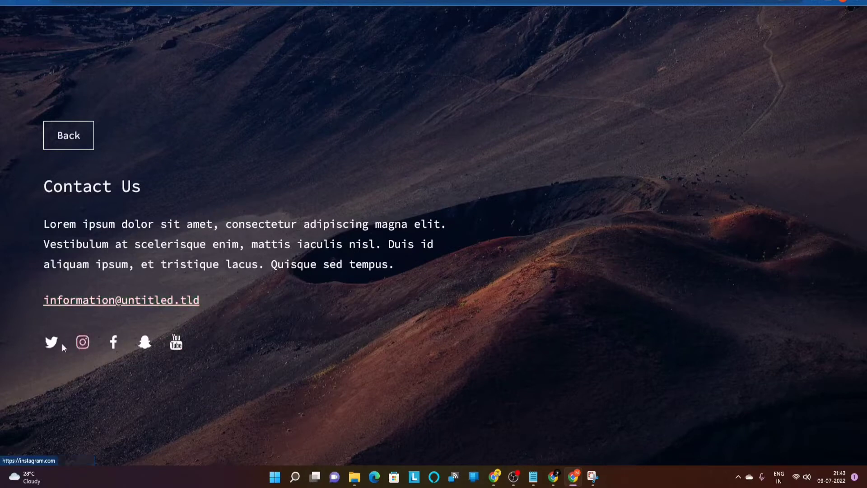
pyautogui.click(10, 2)
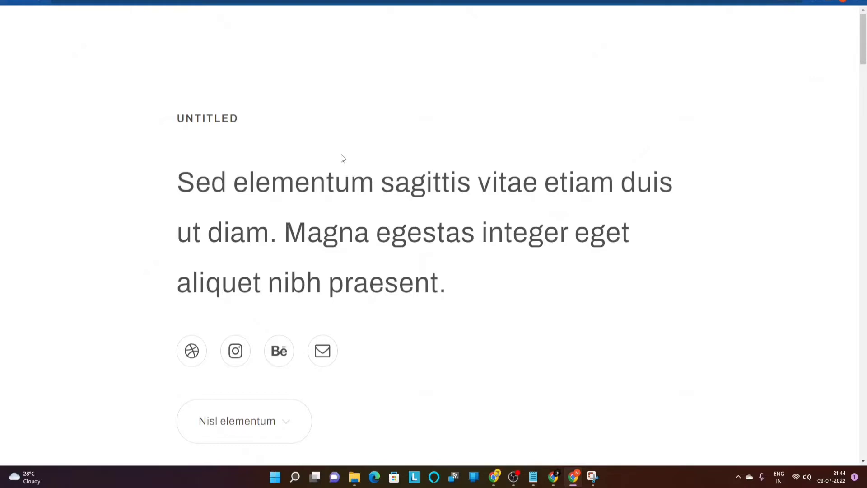
# Look through the "Untitled" portfolio demo page, including its Pharetra Massa and Primis Integer sections
pyautogui.scroll(-5, 342, 158)
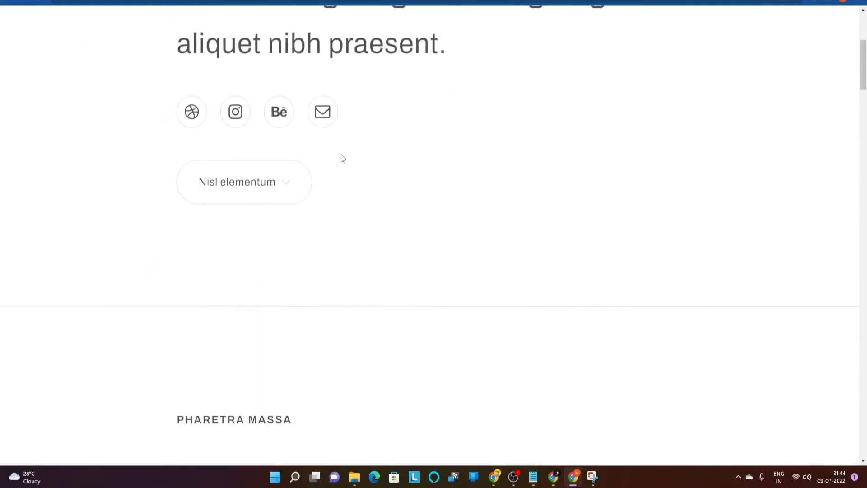
pyautogui.scroll(-5, 342, 157)
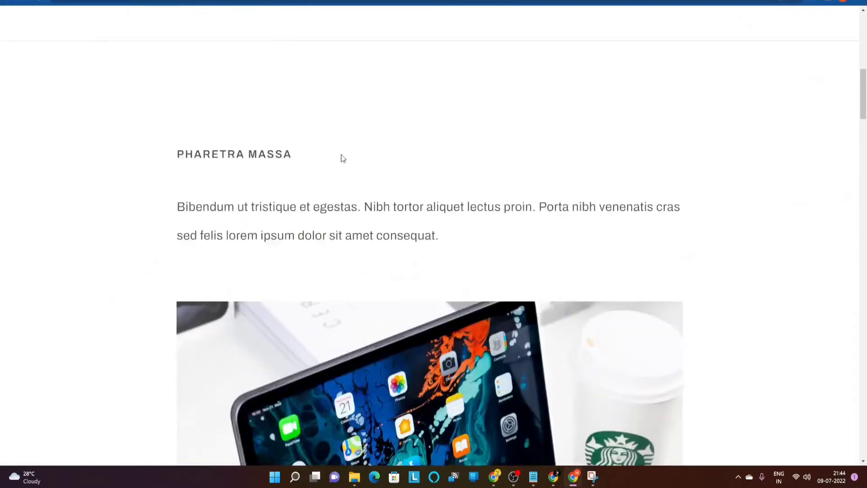
pyautogui.scroll(-8, 341, 158)
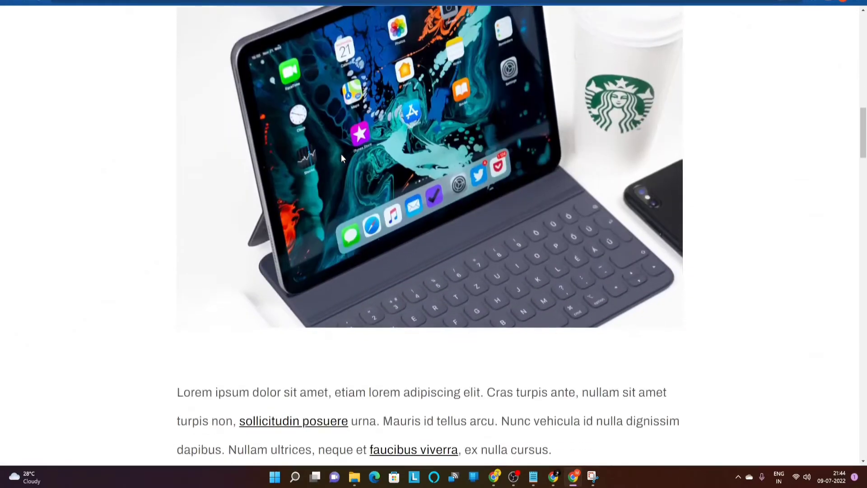
pyautogui.scroll(-5, 341, 154)
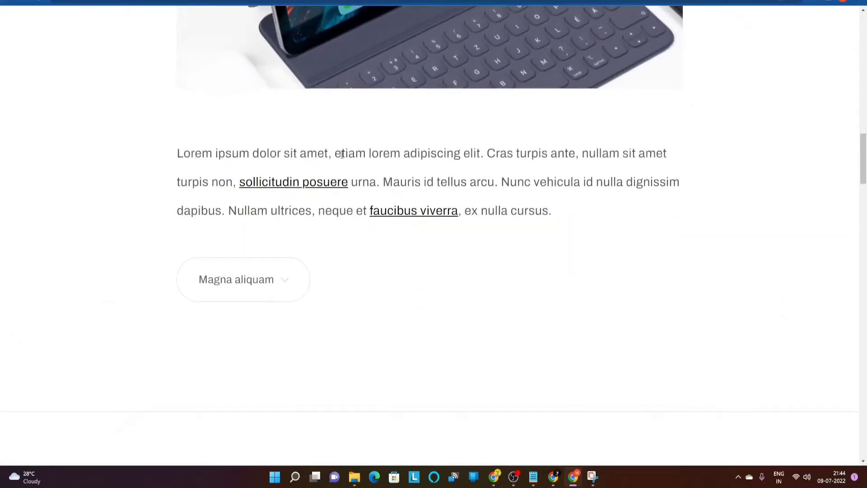
pyautogui.scroll(-2, 342, 154)
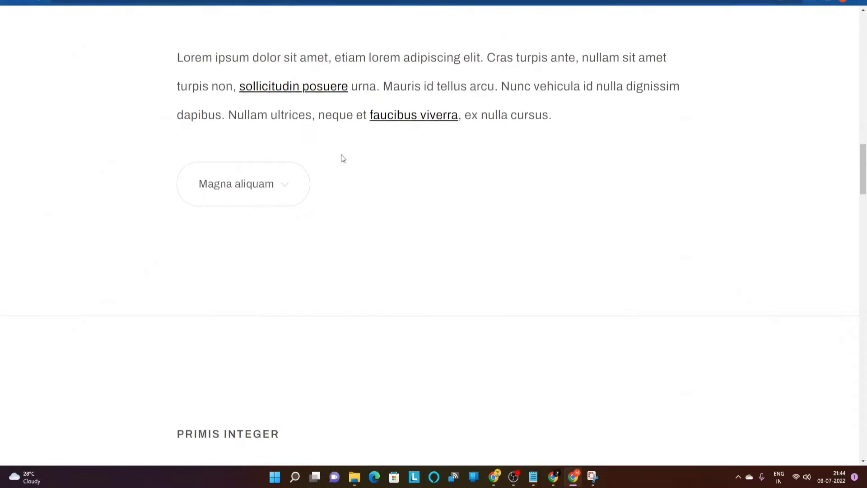
pyautogui.scroll(-6, 342, 158)
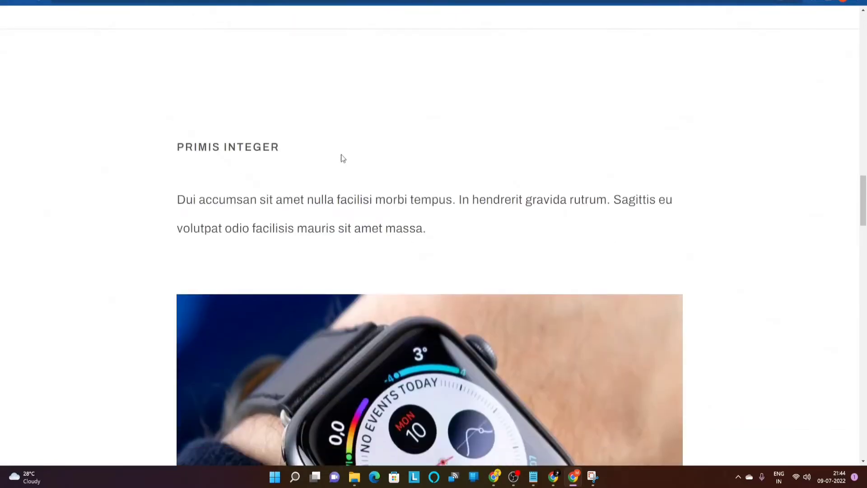
pyautogui.scroll(-2, 341, 158)
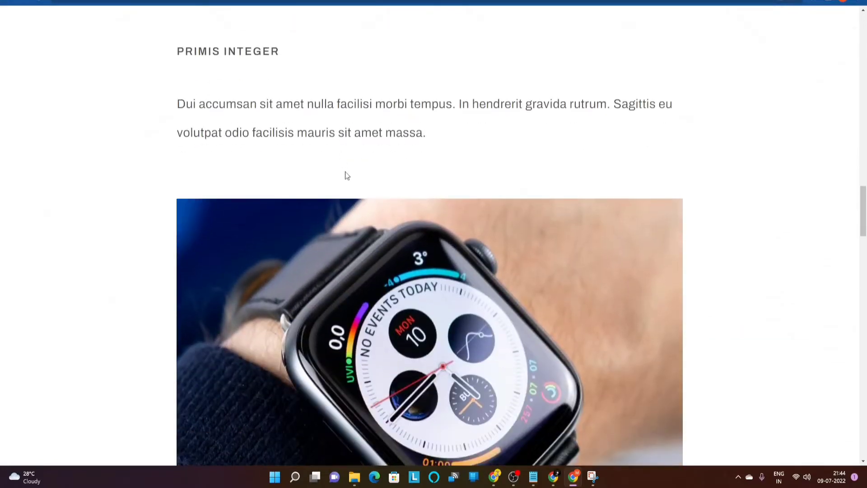
pyautogui.scroll(-9, 345, 176)
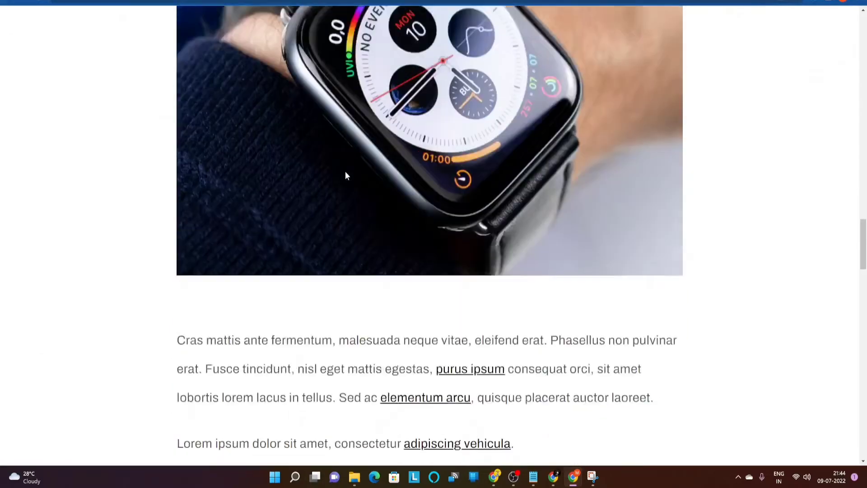
pyautogui.scroll(15, 336, 180)
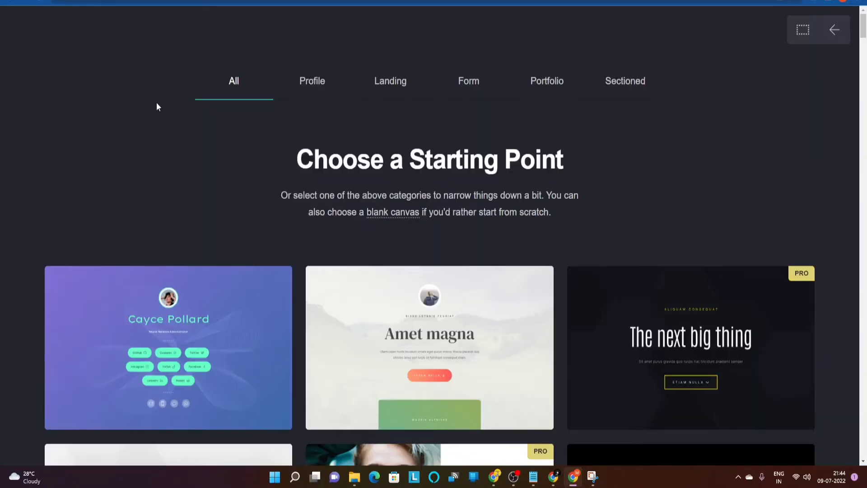
# Choose the free "Ipsum dolor sed amet nullam" template with the round avatar and stacked social link buttons as the starting point
pyautogui.scroll(-10, 232, 192)
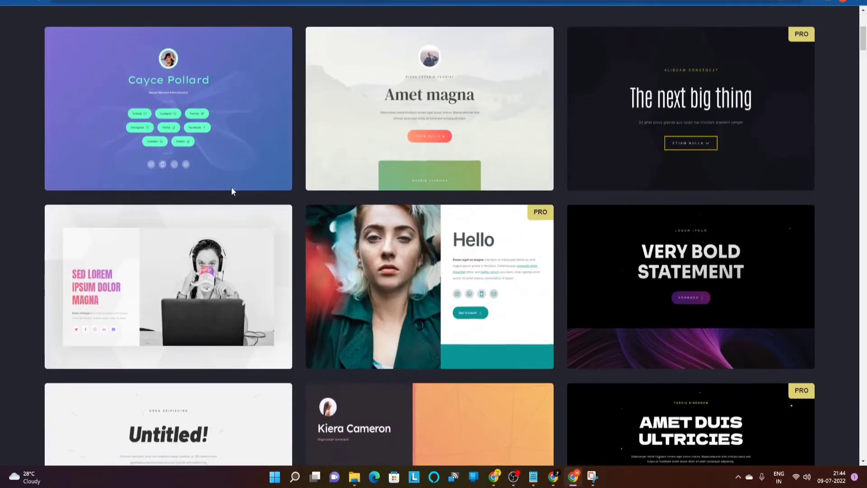
pyautogui.scroll(-6, 232, 192)
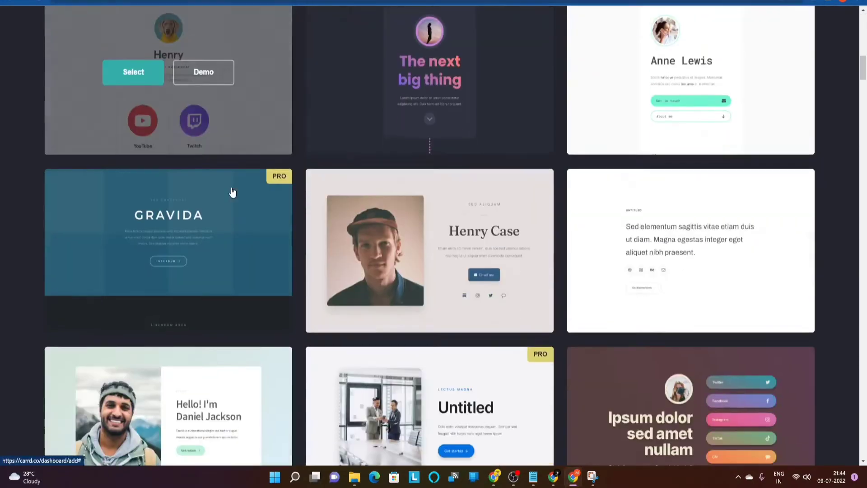
pyautogui.scroll(-3, 233, 199)
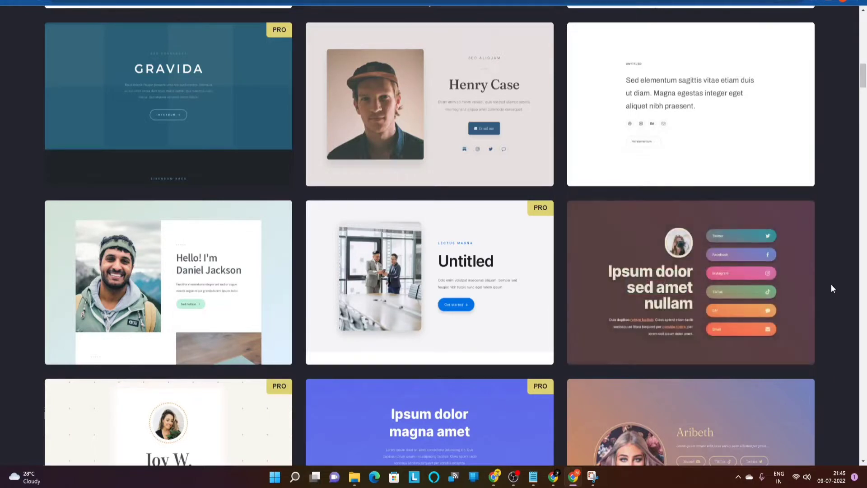
pyautogui.moveTo(660, 332)
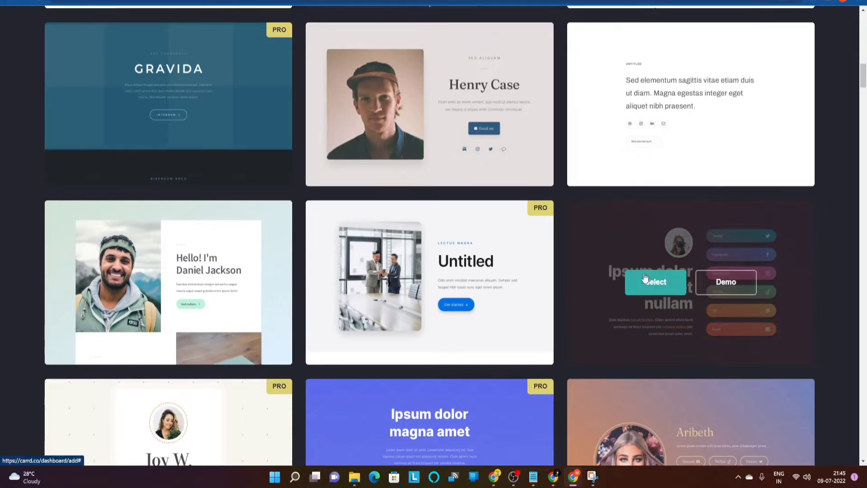
pyautogui.click(657, 284)
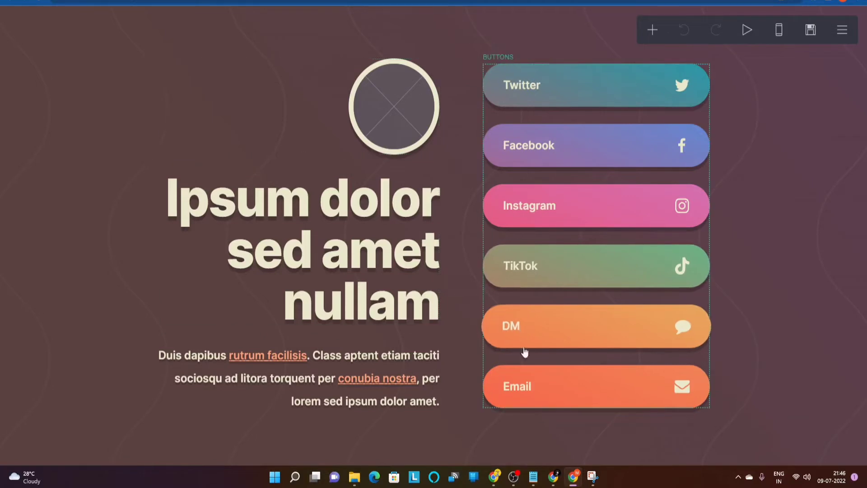
pyautogui.click(402, 127)
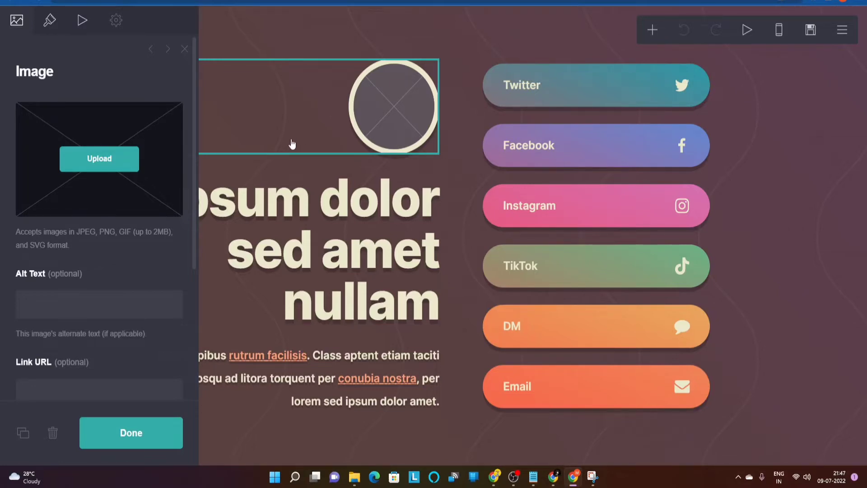
pyautogui.click(118, 164)
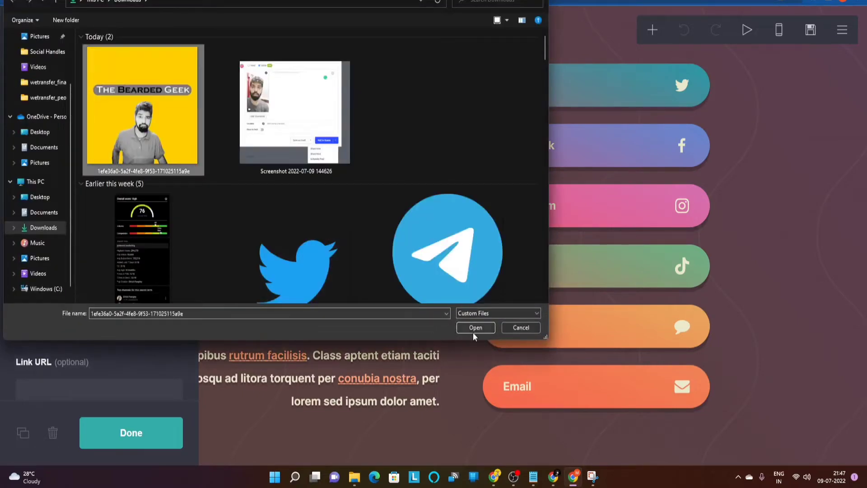
pyautogui.click(516, 330)
pyautogui.click(402, 111)
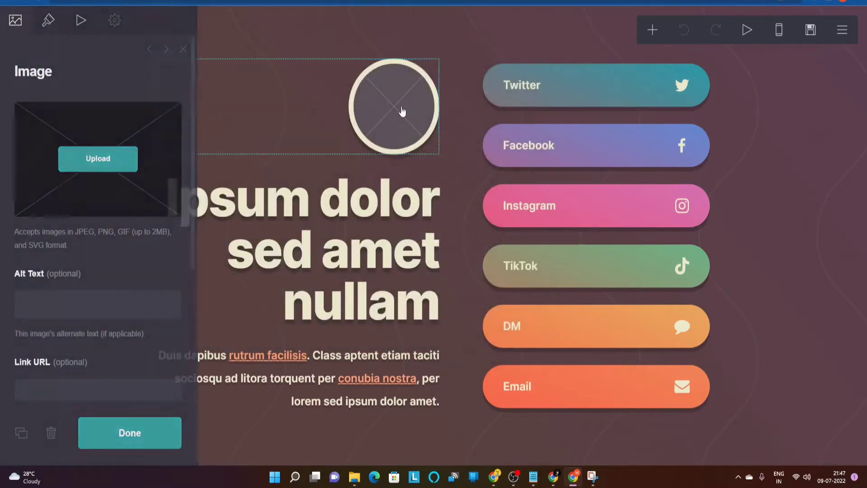
# Upload the yellow "The Bearded Geek" picture from Downloads into the round avatar image element
pyautogui.click(376, 102)
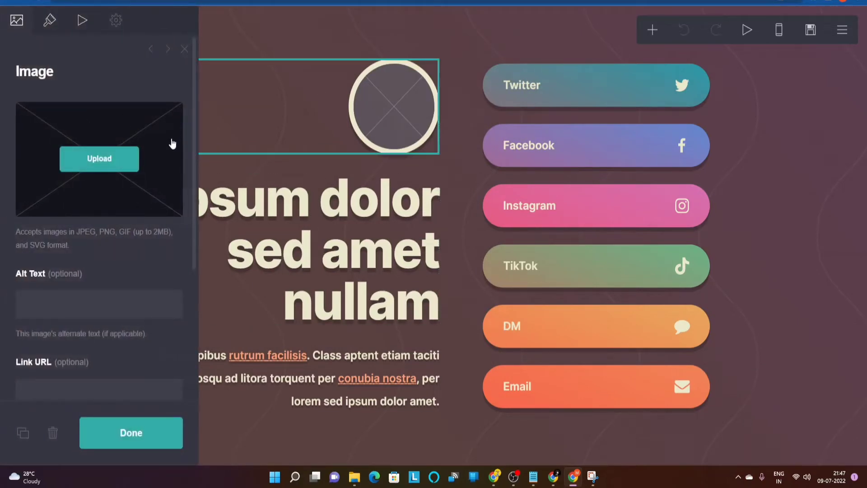
pyautogui.click(111, 162)
pyautogui.click(153, 115)
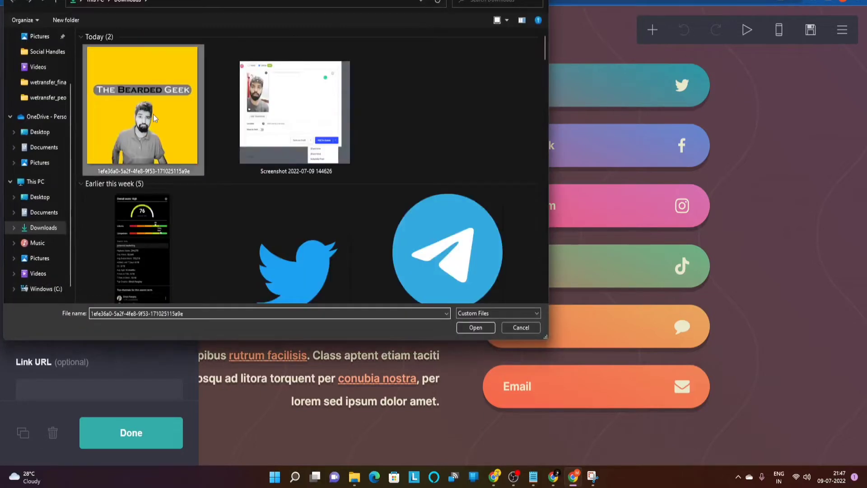
pyautogui.click(471, 330)
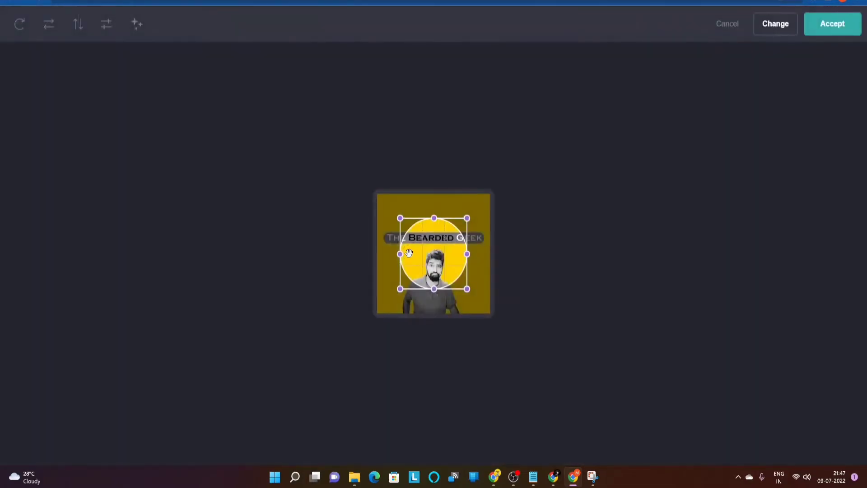
# Enlarge the circular crop to span the whole picture, accept it, and close the image settings
pyautogui.moveTo(467, 218); pyautogui.dragTo(489, 194)
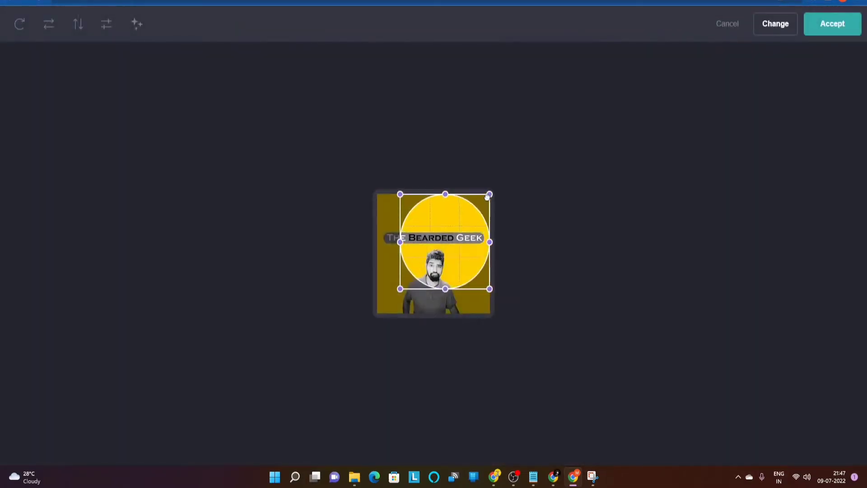
pyautogui.moveTo(403, 283); pyautogui.dragTo(378, 312)
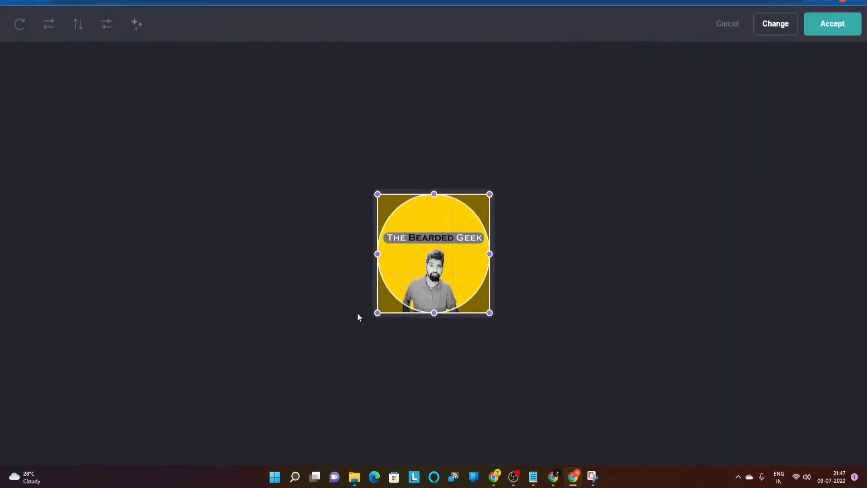
pyautogui.click(843, 29)
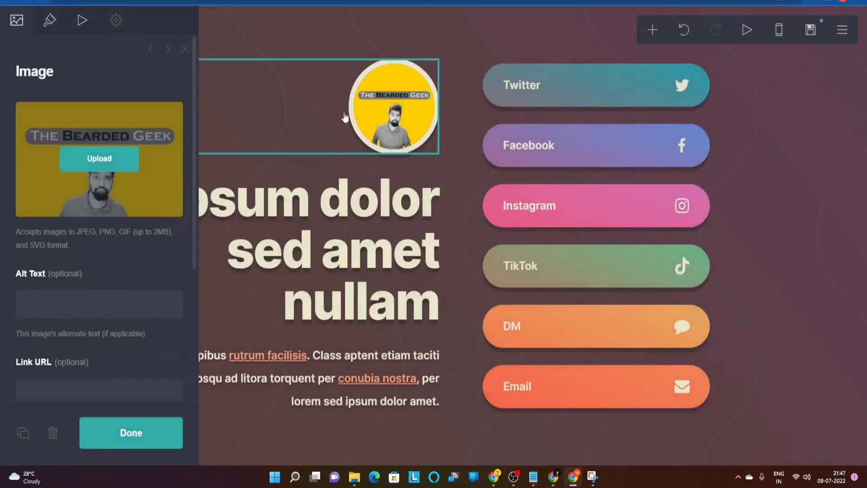
pyautogui.click(185, 49)
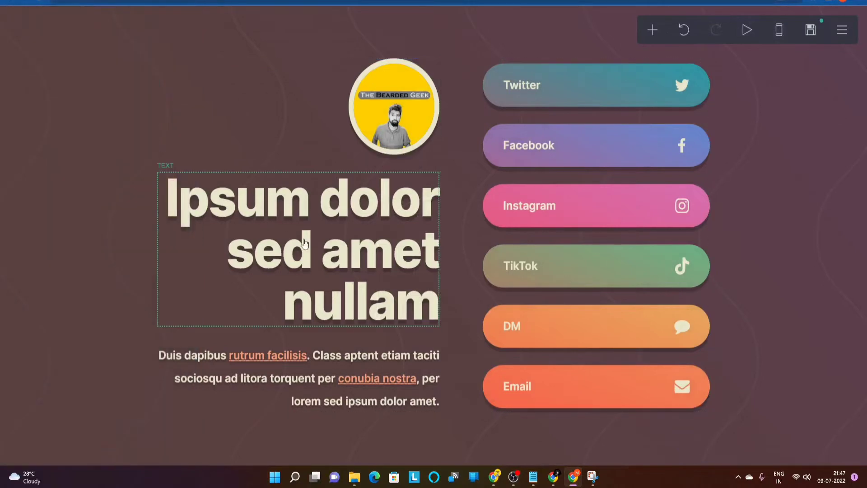
# Open the large "Ipsum dolor sed amet nullam" heading for editing and select its whole text
pyautogui.click(354, 266)
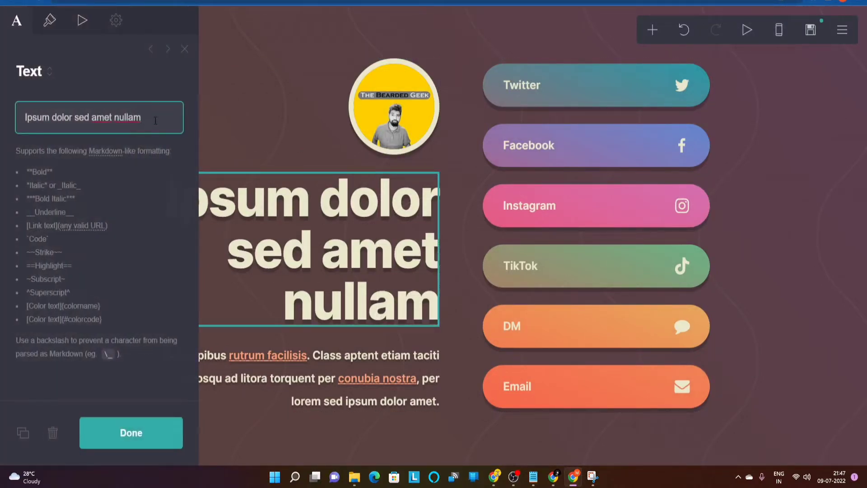
pyautogui.tripleClick(155, 121)
pyautogui.write('May')
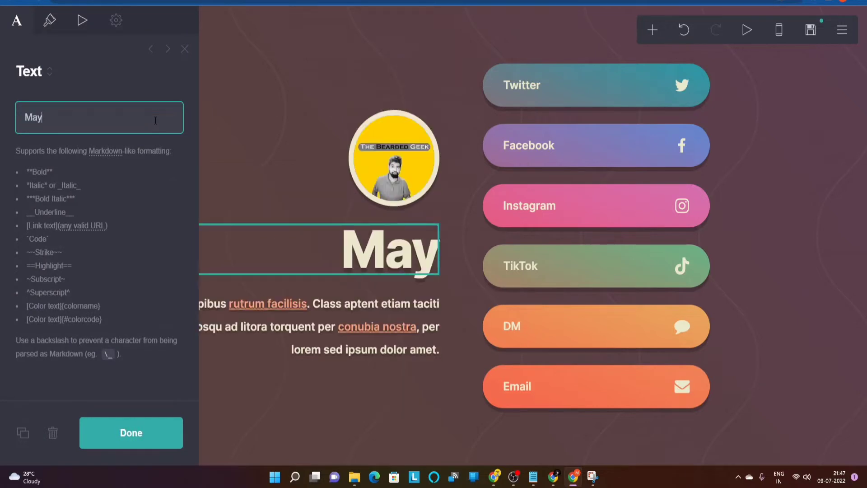
pyautogui.write('ur Pawar')
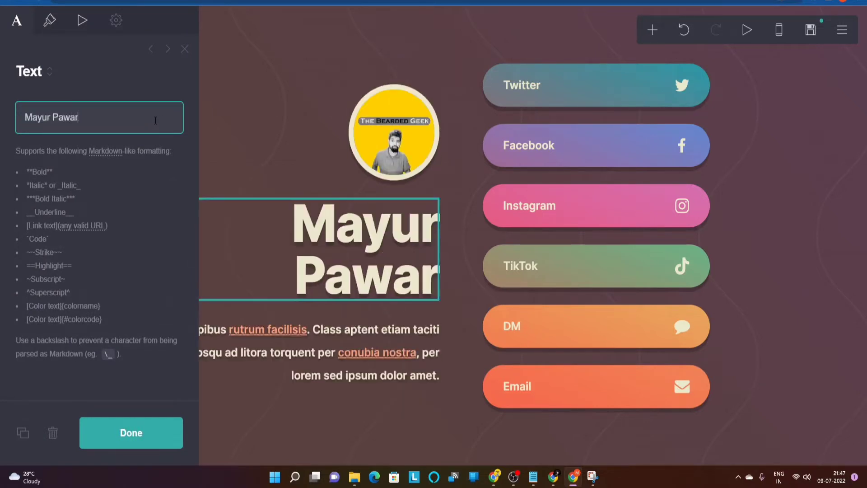
pyautogui.press('BackSpace')
pyautogui.press('BackSpace')
pyautogui.press('BackSpace')
pyautogui.press('BackSpace')
pyautogui.press('BackSpace')
pyautogui.press('BackSpace')
pyautogui.press('BackSpace')
pyautogui.press('BackSpace')
pyautogui.press('BackSpace')
pyautogui.press('BackSpace')
pyautogui.press('BackSpace')
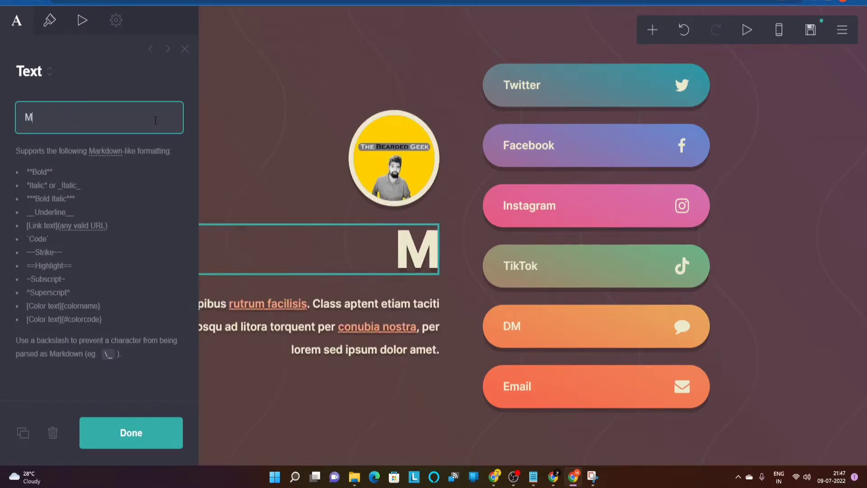
pyautogui.write('tHE')
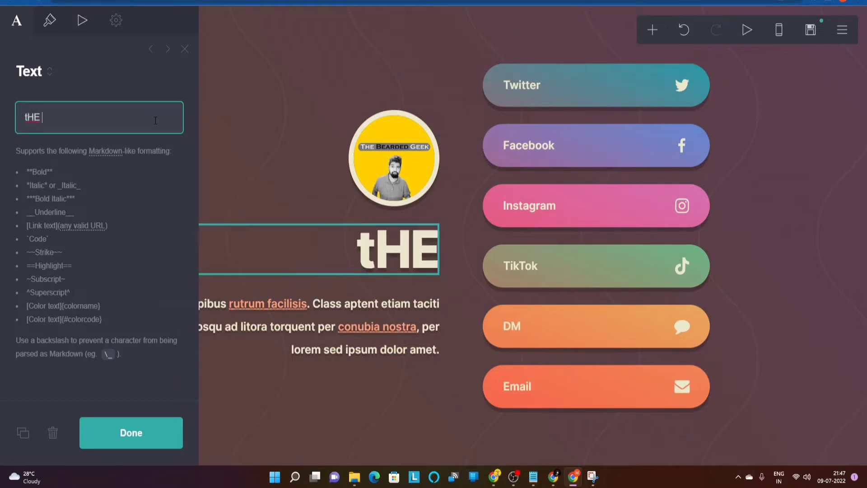
pyautogui.press('BackSpace')
pyautogui.press('BackSpace')
pyautogui.press('BackSpace')
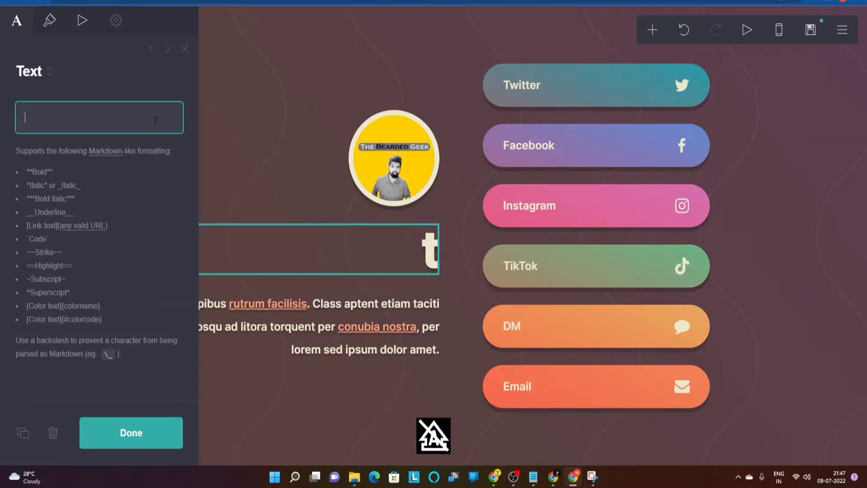
# Set the large heading's text to "The Bearded Geek" and finish editing it
pyautogui.write('The Bearsd')
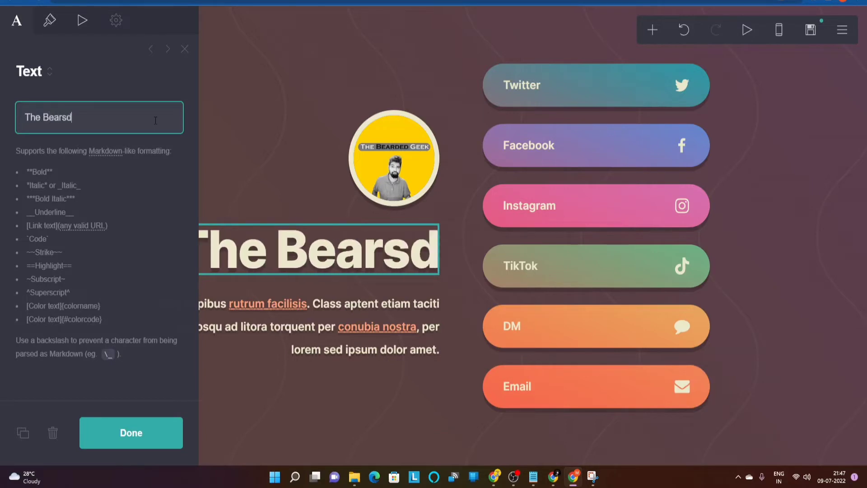
pyautogui.press('BackSpace')
pyautogui.press('BackSpace')
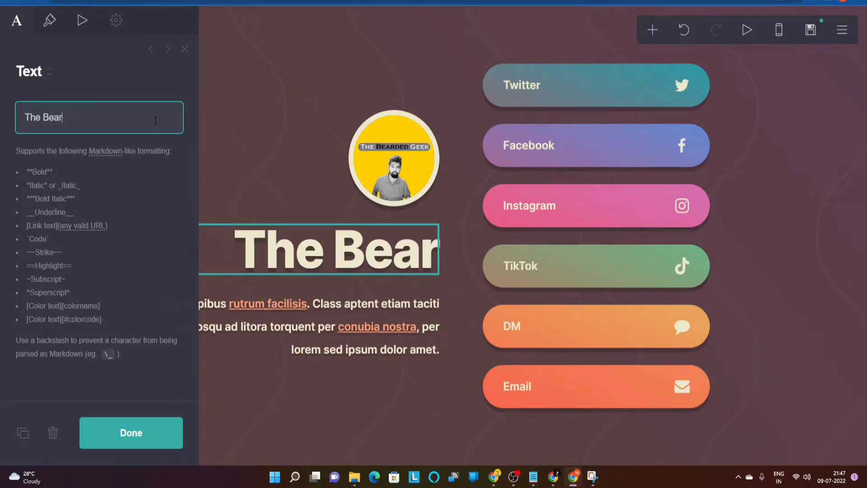
pyautogui.write('ded Geek')
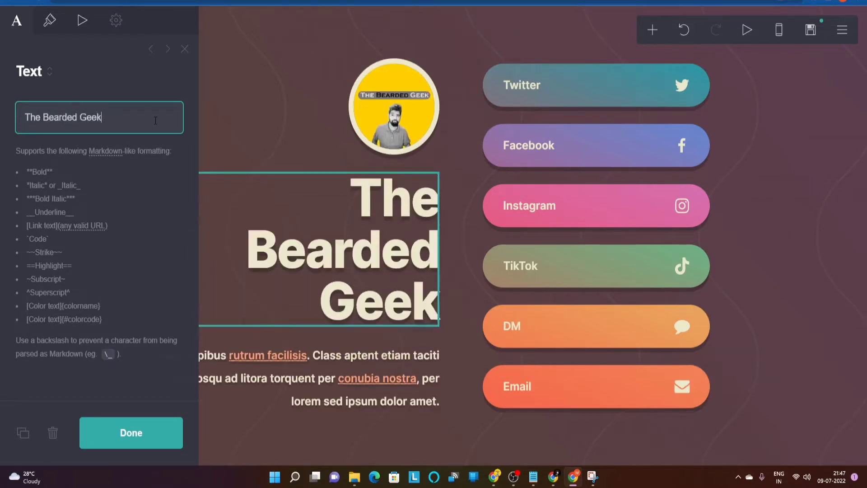
pyautogui.click(137, 433)
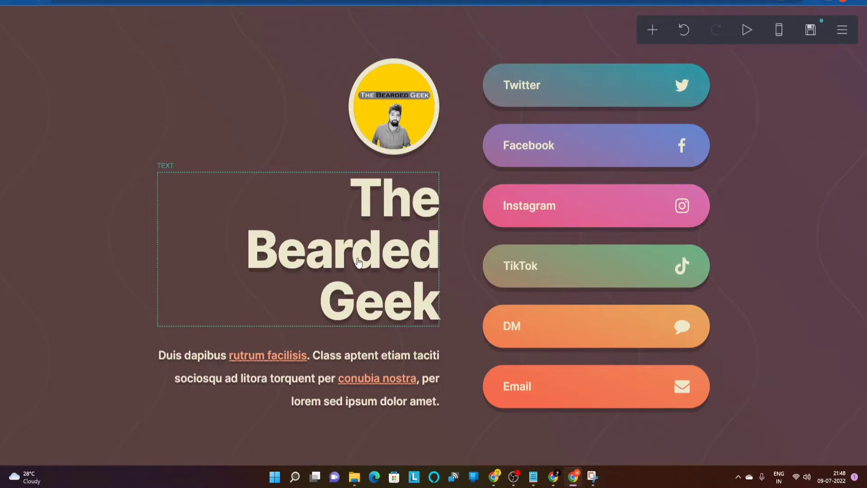
pyautogui.click(286, 402)
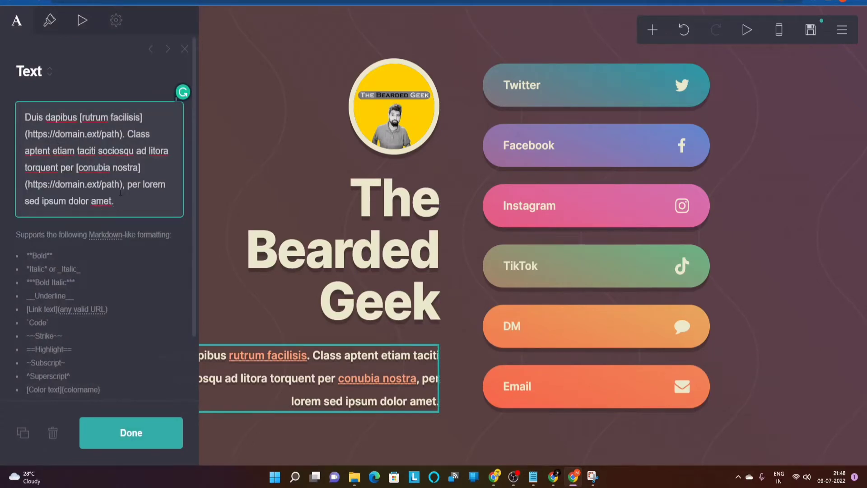
pyautogui.hotkey('ctrl', 'a')
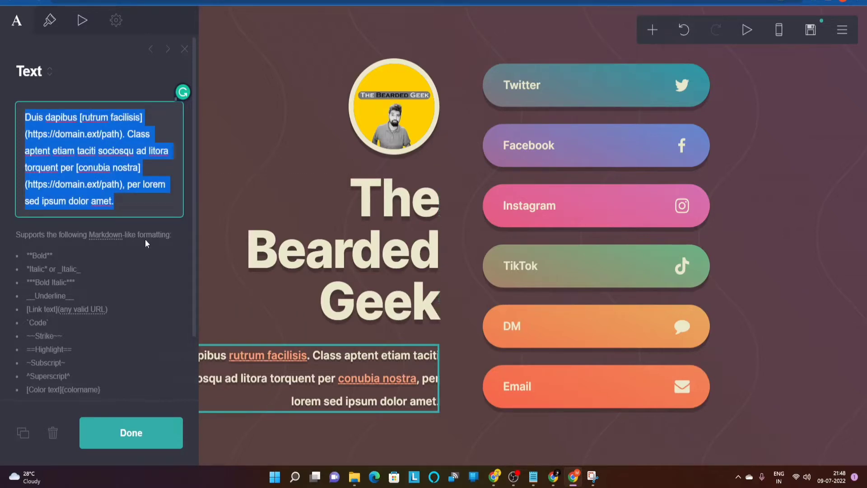
pyautogui.write('Tech #Geek | Brand Manager | Digital Enthusiast | YouTuber | Stock Photographer | Quora Writer | Social Media Tips To Grow 🔗 🔽 @thatgeekwithabeard')
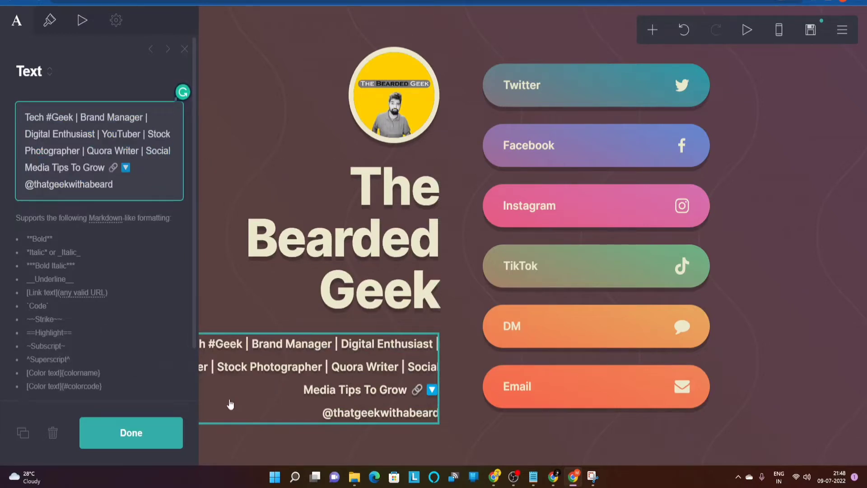
pyautogui.click(165, 437)
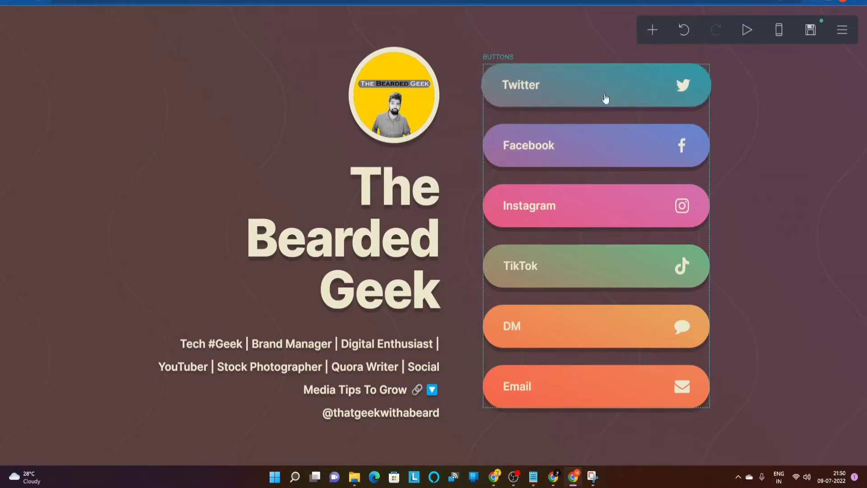
# Open the Twitter entry's settings in the stacked social buttons element and put the cursor in its URL
pyautogui.click(570, 100)
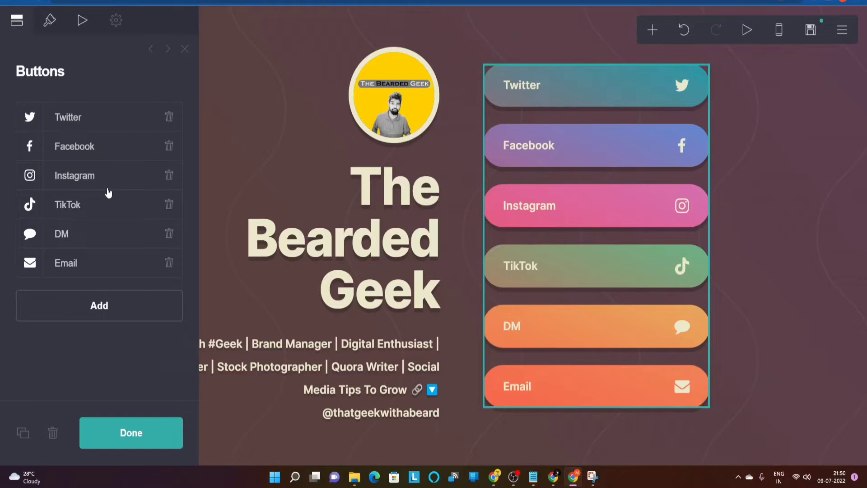
pyautogui.click(75, 123)
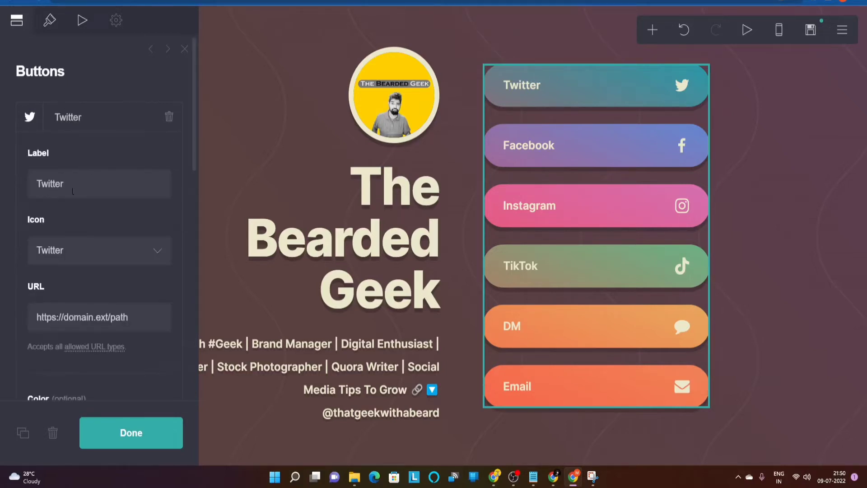
pyautogui.scroll(-1, 86, 162)
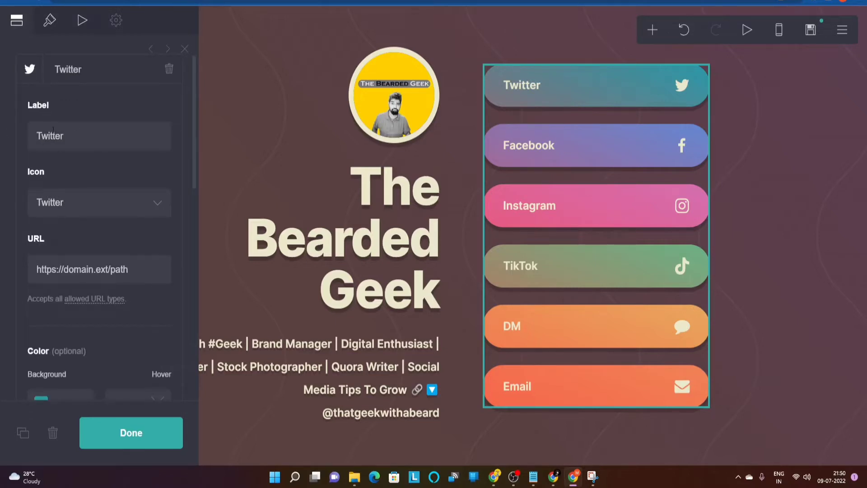
pyautogui.click(75, 141)
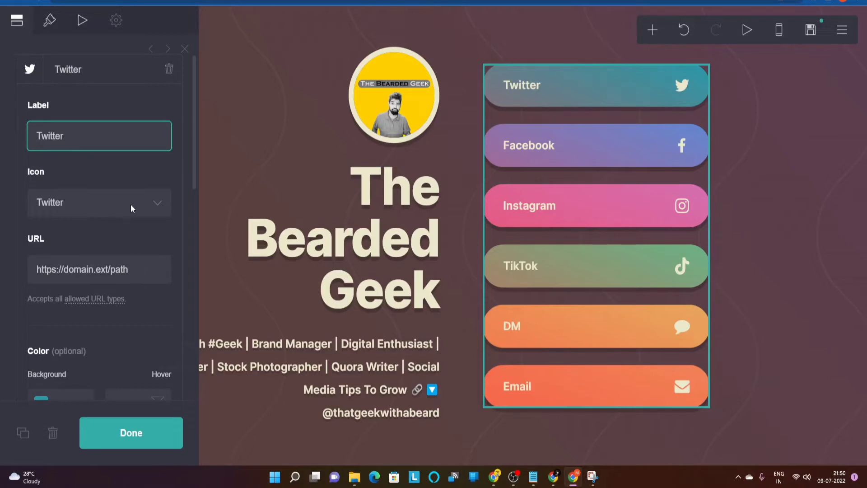
pyautogui.scroll(-1, 131, 204)
pyautogui.click(136, 222)
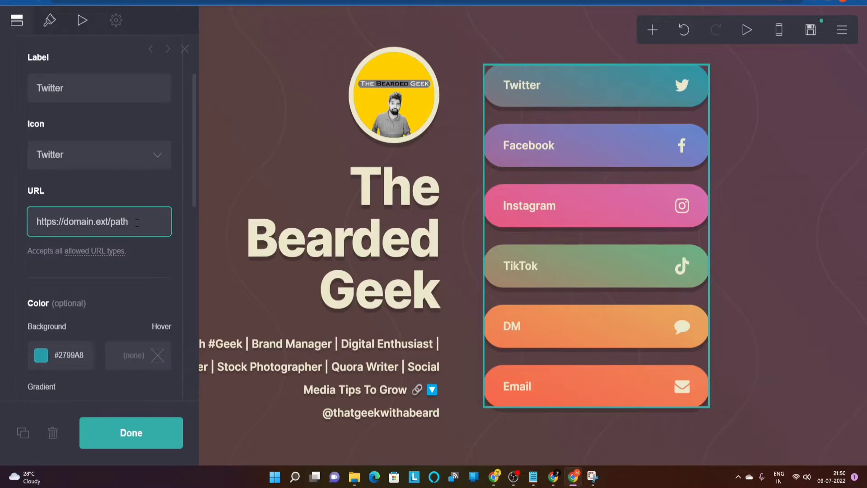
# Copy the web address of The Bearded Geek's Twitter profile from the other Chrome window and return to the Carrd editor
pyautogui.moveTo(493, 482)
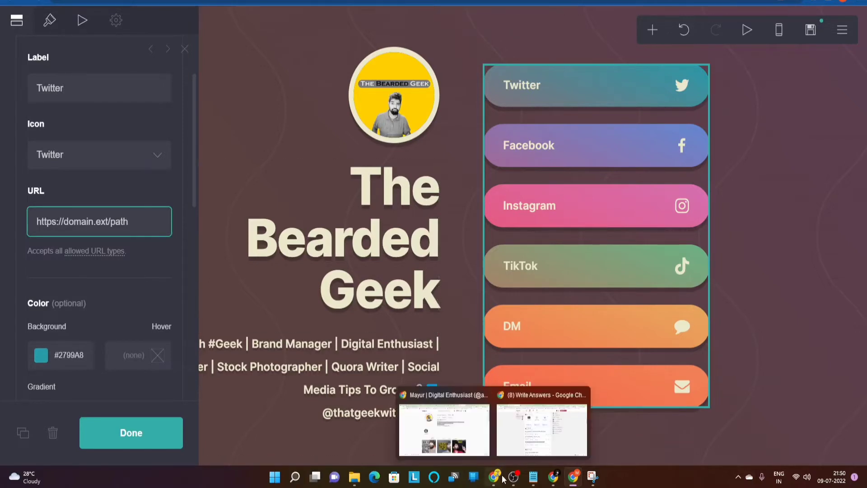
pyautogui.click(460, 436)
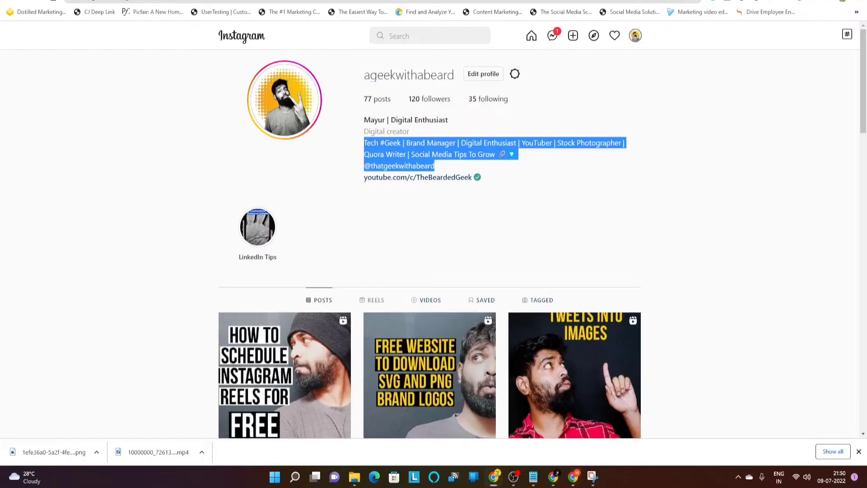
pyautogui.click(253, 1)
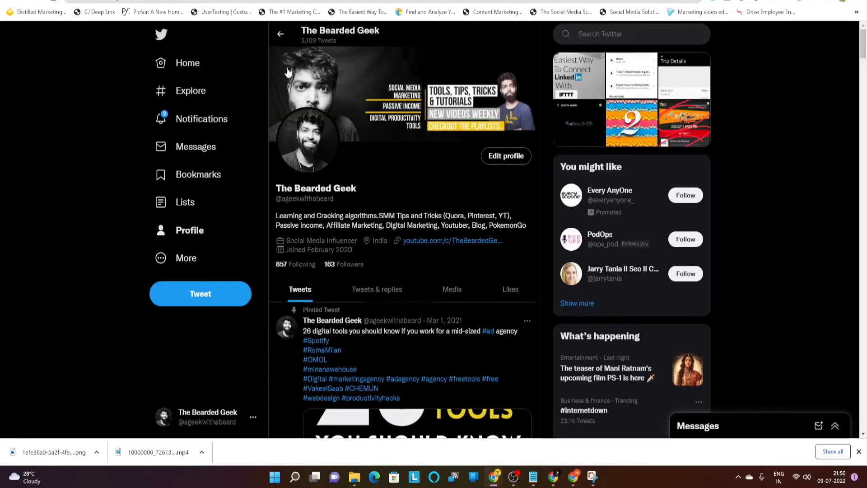
pyautogui.click(198, 1)
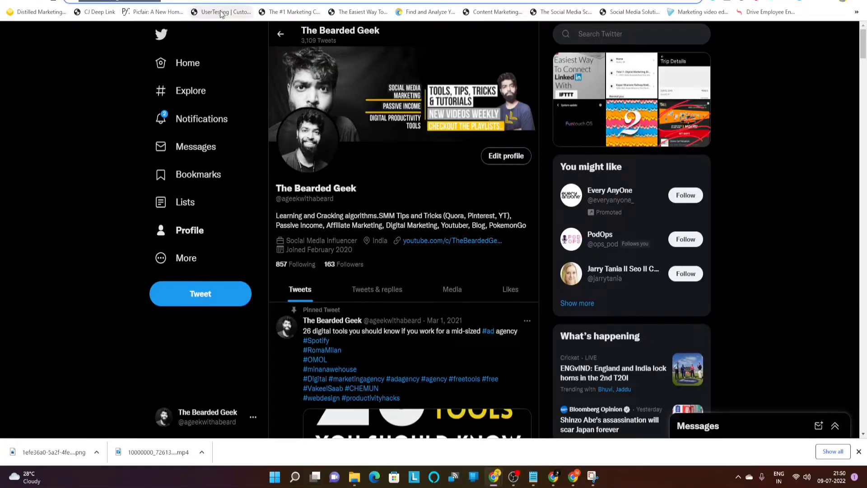
pyautogui.hotkey('alt', 'Tab')
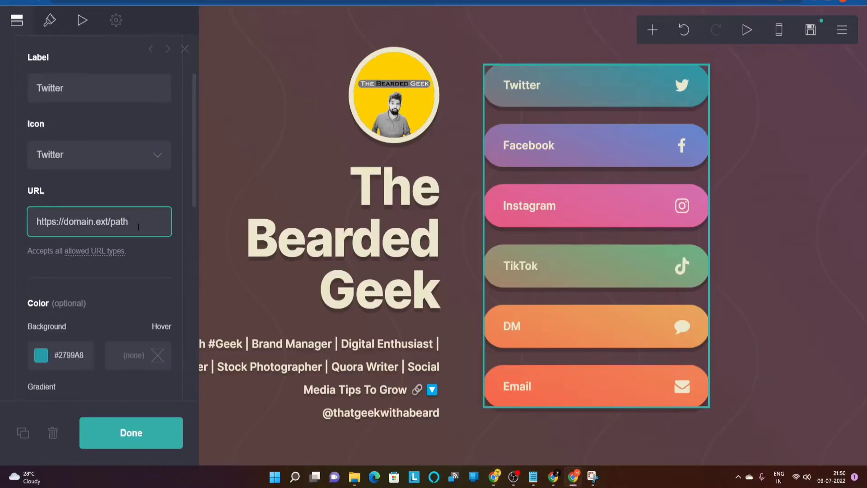
pyautogui.hotkey('ctrl', 'a')
pyautogui.write('https://twitter.com/ageekwithabeard')
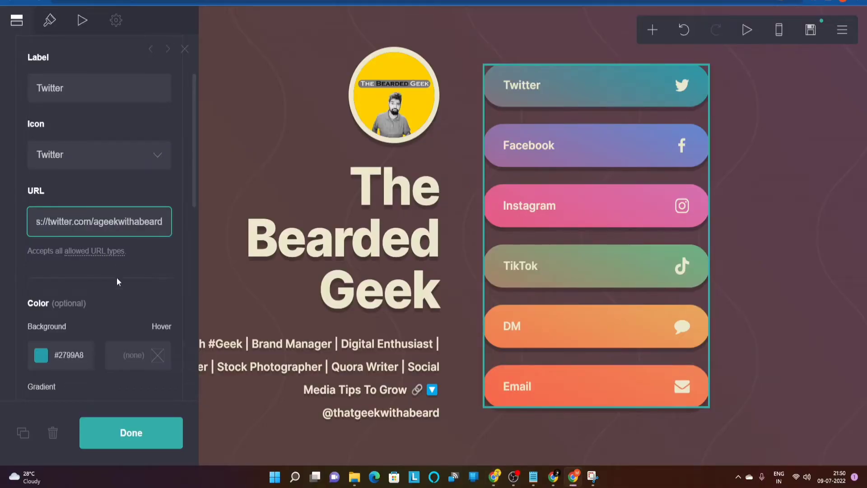
pyautogui.scroll(-4, 116, 278)
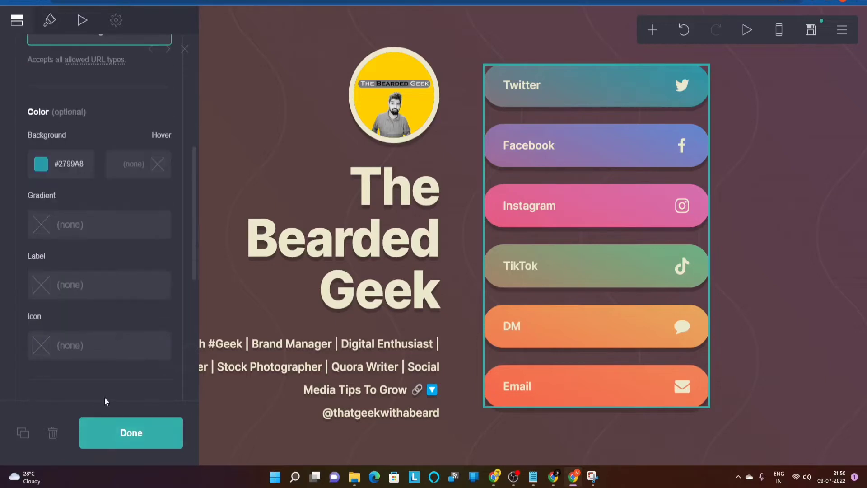
pyautogui.click(119, 441)
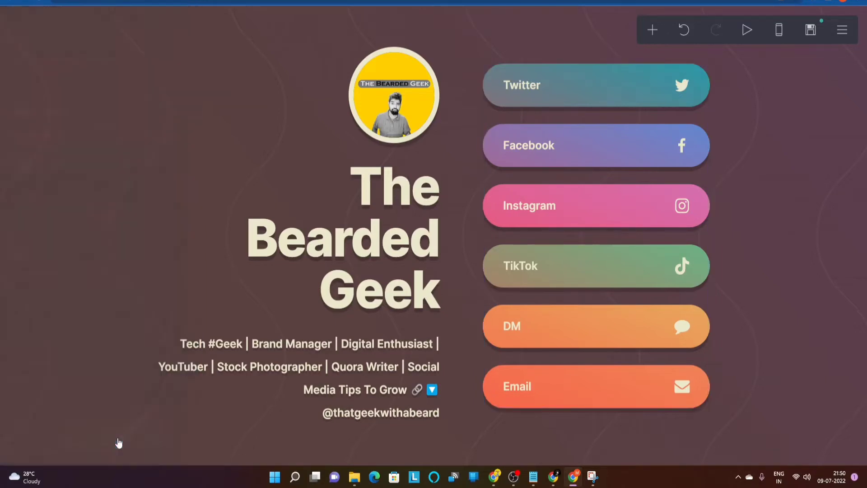
# Reopen the social buttons element and change the Facebook button's label to "Pinterest"
pyautogui.click(568, 155)
pyautogui.scroll(5, 103, 137)
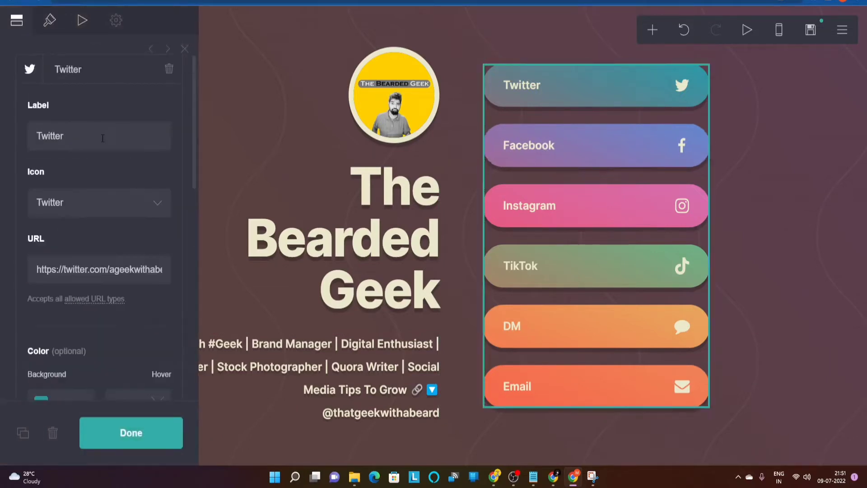
pyautogui.click(73, 74)
pyautogui.click(83, 213)
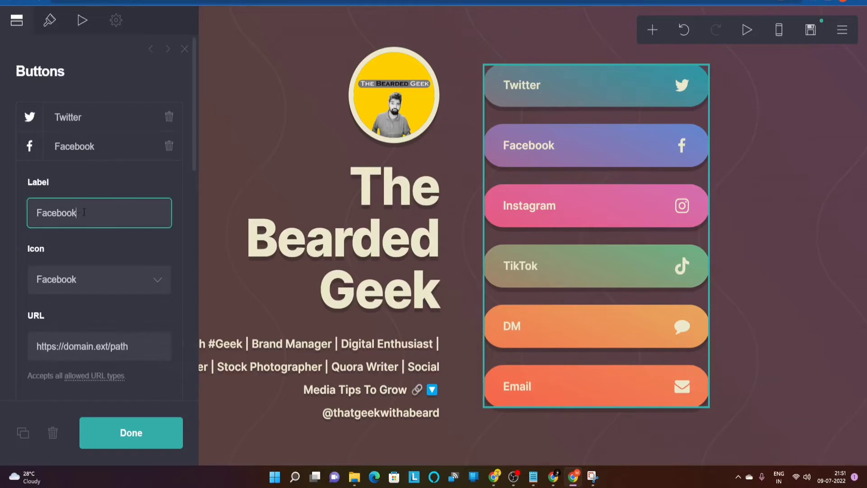
pyautogui.doubleClick(84, 212)
pyautogui.write('Pinterest')
# Look through the Symbols, Navigation and Brands groups of icons available for the Pinterest button
pyautogui.click(88, 283)
pyautogui.scroll(5, 94, 183)
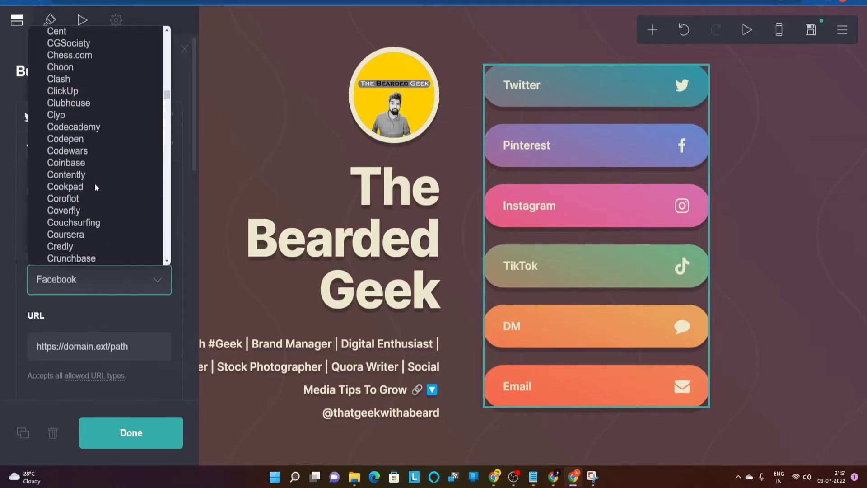
pyautogui.scroll(15, 94, 183)
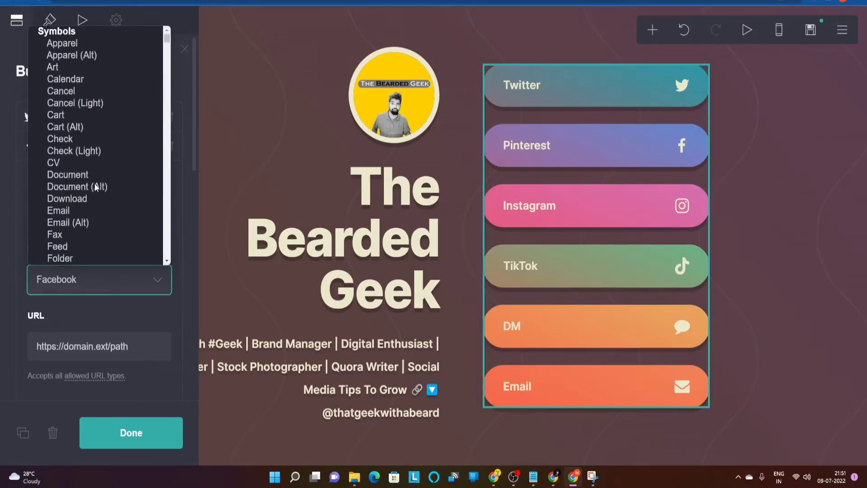
pyautogui.scroll(-20, 104, 164)
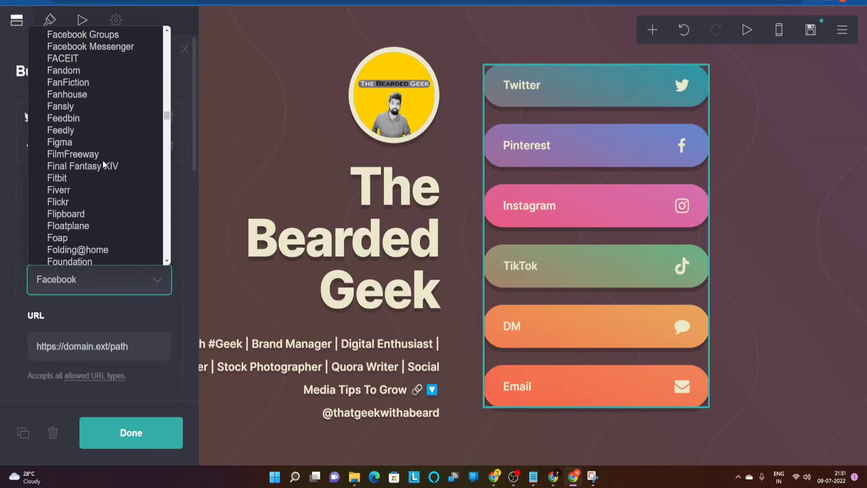
pyautogui.scroll(-15, 104, 164)
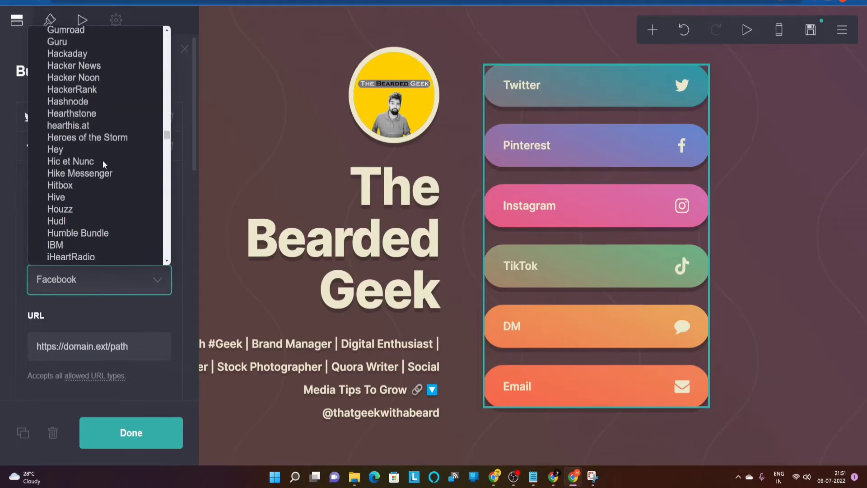
pyautogui.scroll(-2, 103, 164)
pyautogui.scroll(-5, 103, 164)
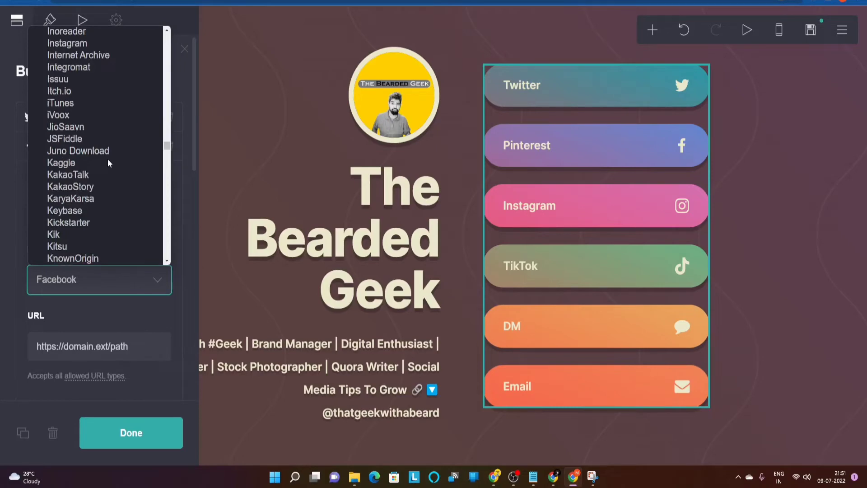
pyautogui.scroll(15, 97, 113)
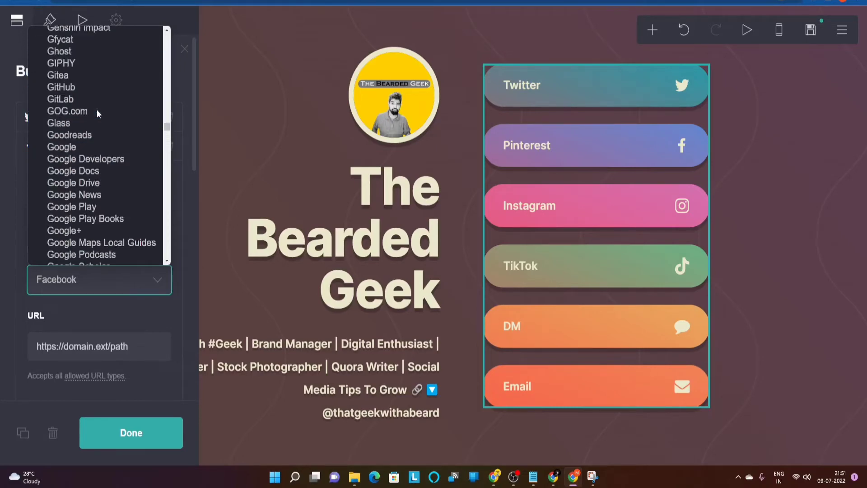
pyautogui.scroll(20, 97, 113)
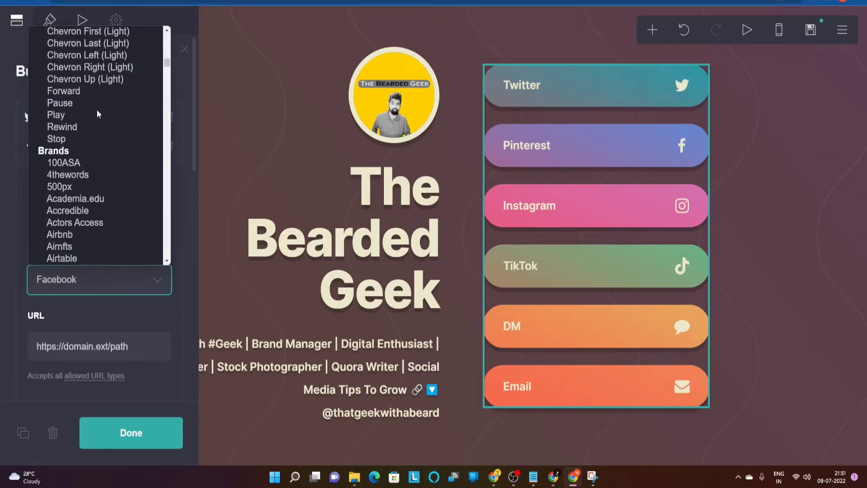
pyautogui.scroll(-15, 97, 113)
pyautogui.scroll(9, 97, 113)
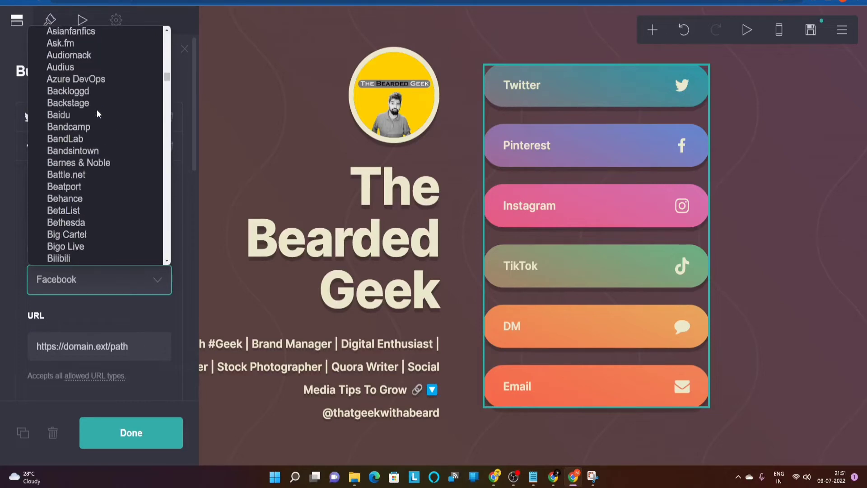
pyautogui.scroll(10, 97, 113)
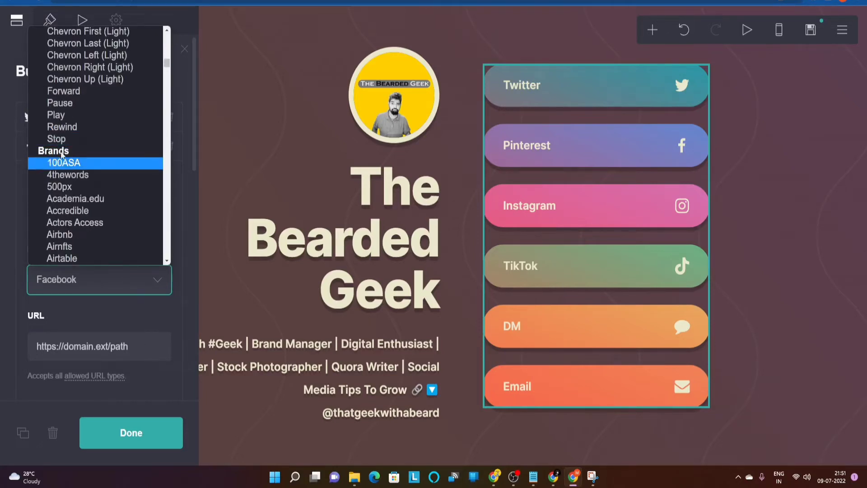
pyautogui.scroll(15, 63, 153)
pyautogui.scroll(-5, 63, 153)
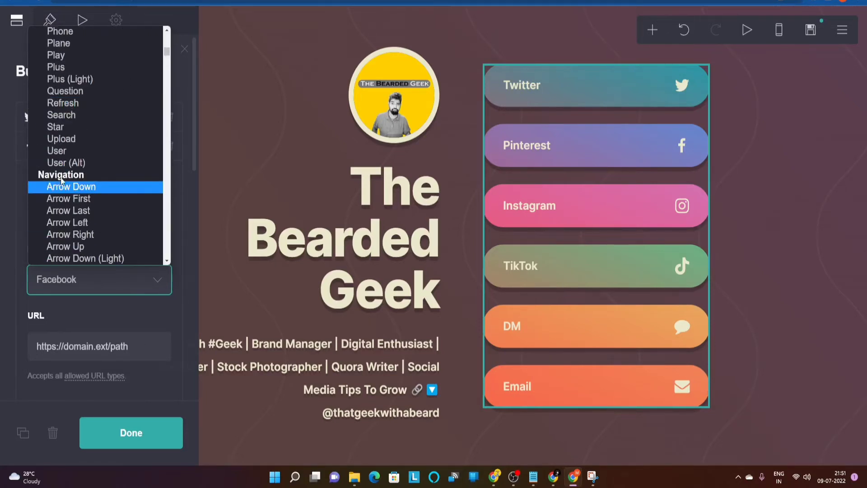
pyautogui.scroll(12, 63, 178)
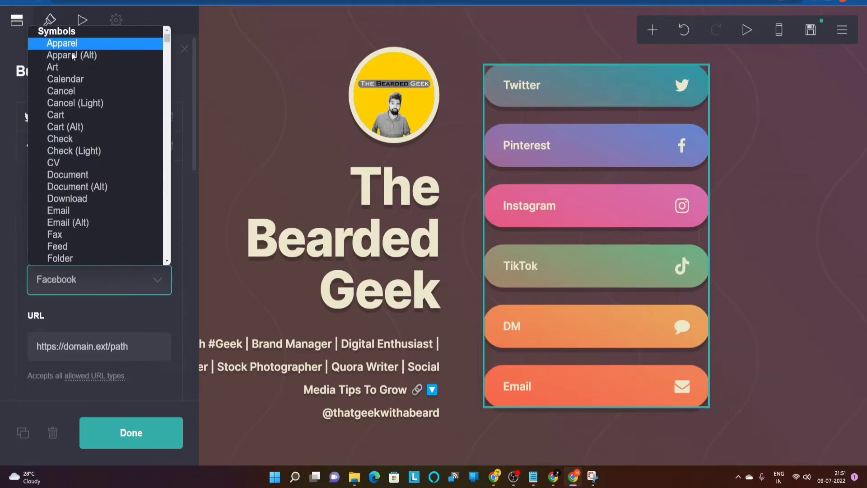
# Set the Pinterest button's icon to the Pinterest brand icon
pyautogui.scroll(-7, 121, 155)
pyautogui.scroll(-20, 124, 153)
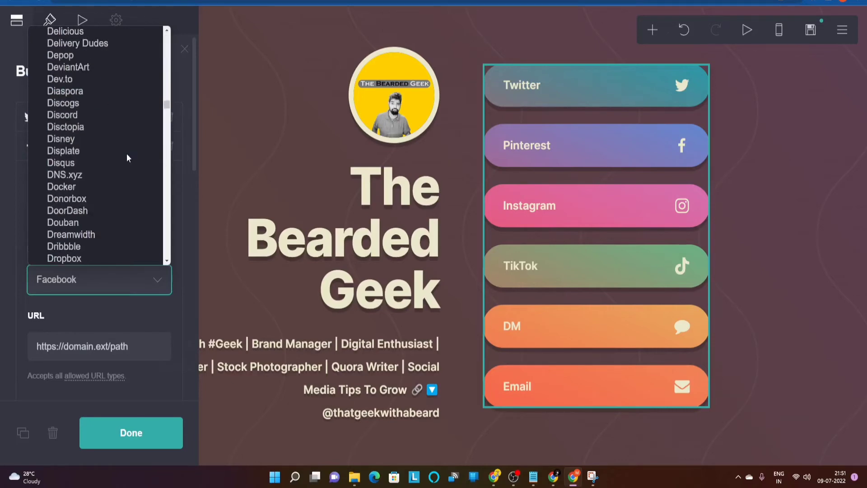
pyautogui.scroll(-20, 127, 154)
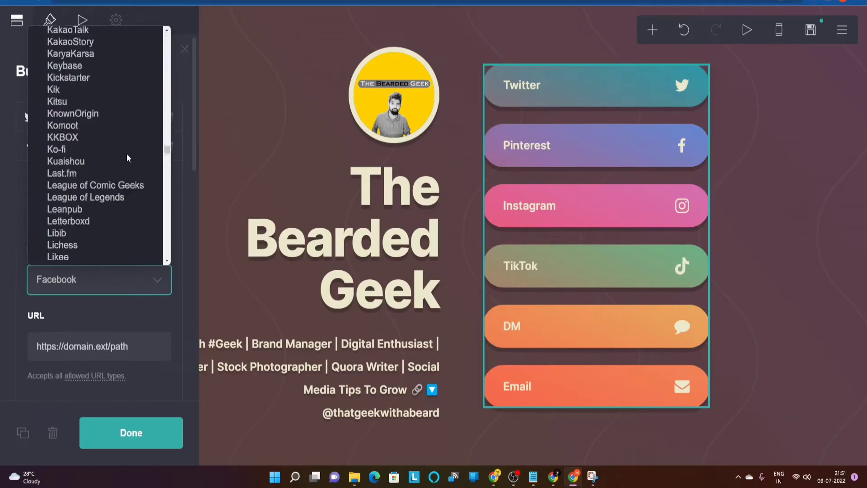
pyautogui.scroll(-9, 126, 156)
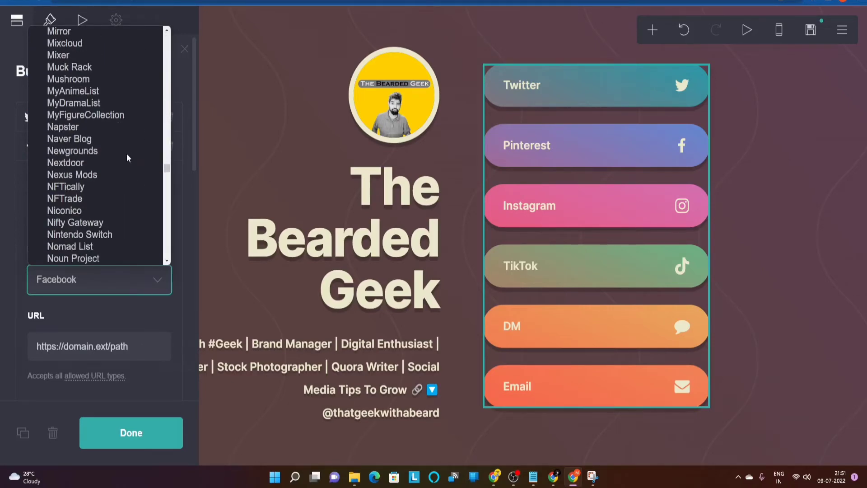
pyautogui.scroll(-12, 126, 157)
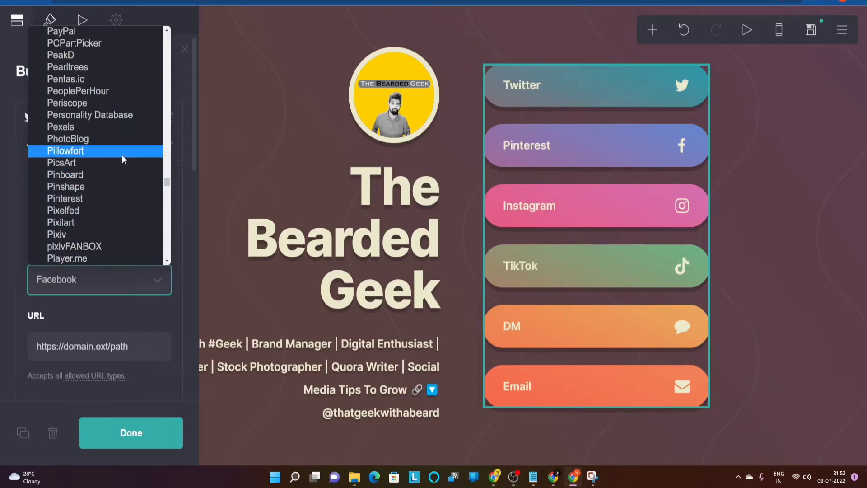
pyautogui.click(112, 198)
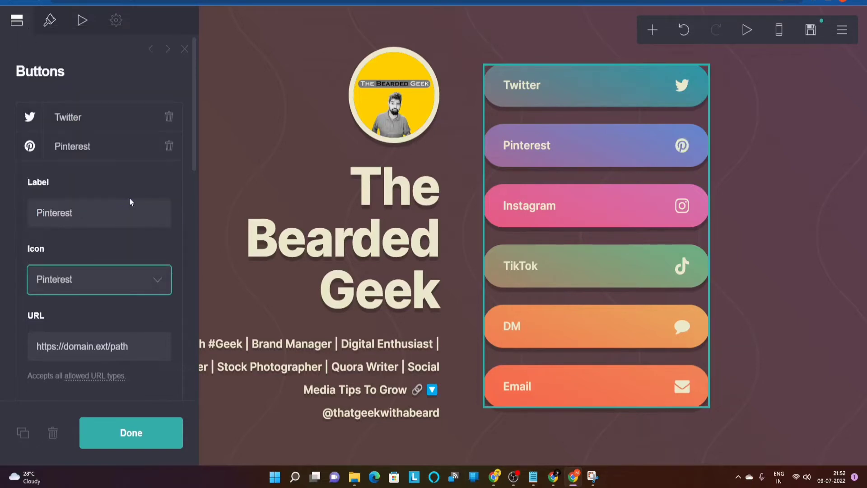
# Select the Pinterest button's placeholder URL, copy the Pinterest profile's web address from the other Chrome window, and return to the Carrd editor
pyautogui.click(154, 345)
pyautogui.hotkey('ctrl', 'a')
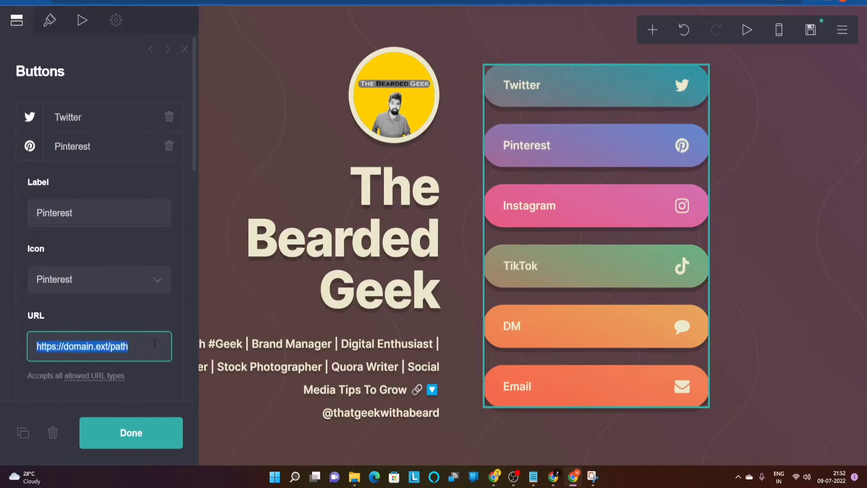
pyautogui.hotkey('alt', 'Tab')
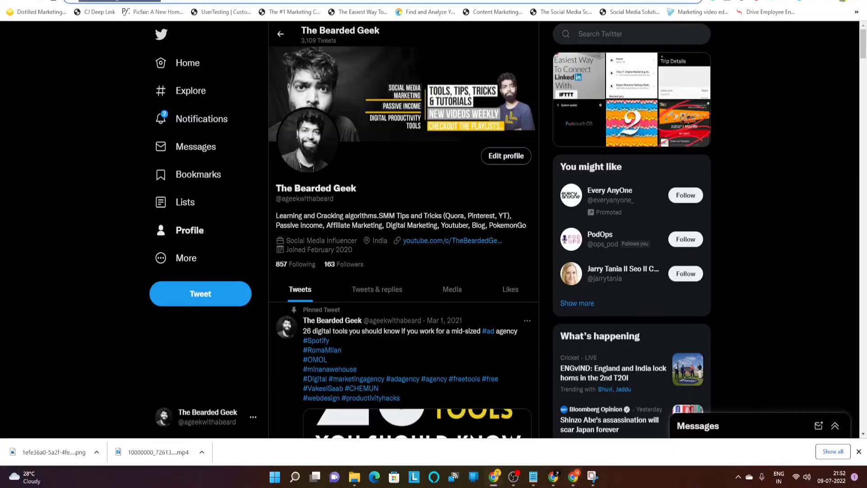
pyautogui.hotkey('ctrl', 'Tab')
pyautogui.click(293, 0)
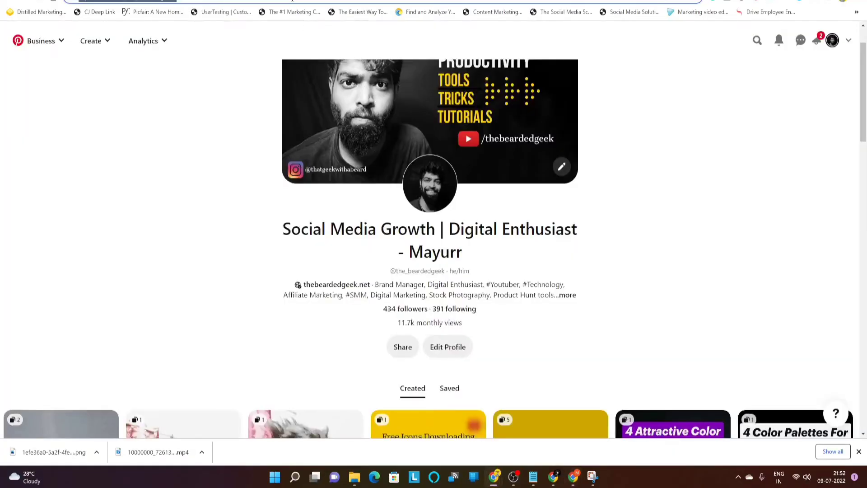
pyautogui.hotkey('alt', 'Tab')
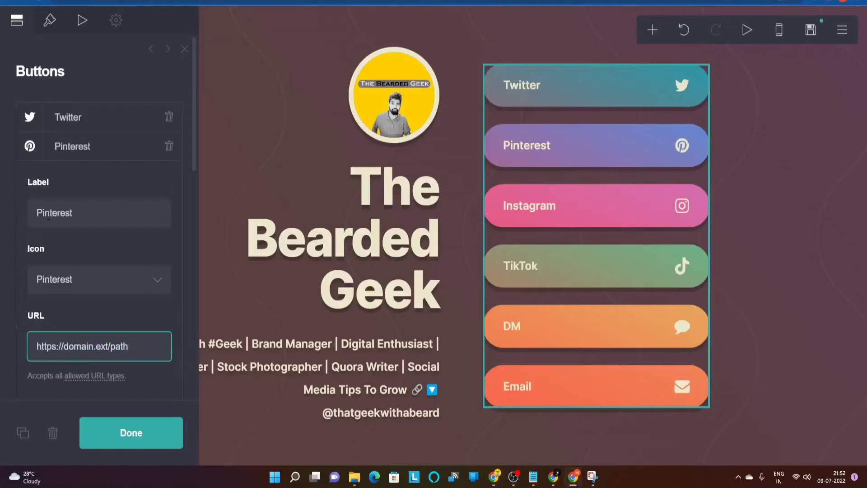
pyautogui.hotkey('ctrl', 'a')
pyautogui.hotkey('ctrl', 'v')
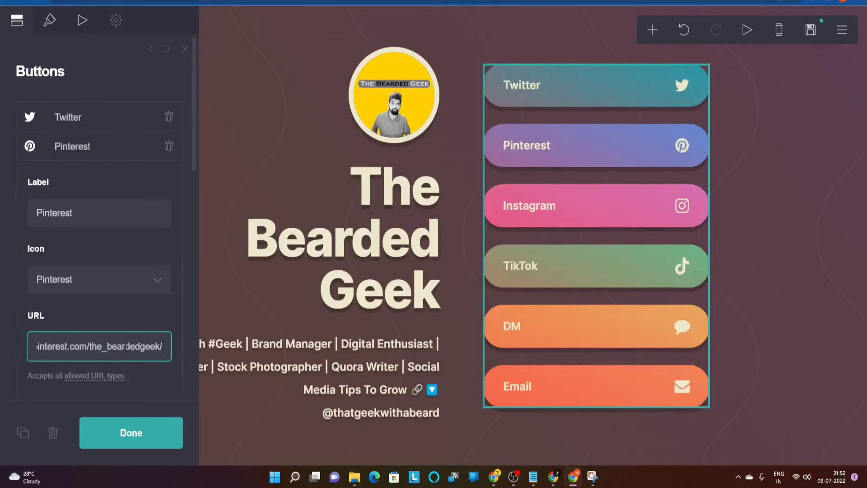
pyautogui.click(118, 434)
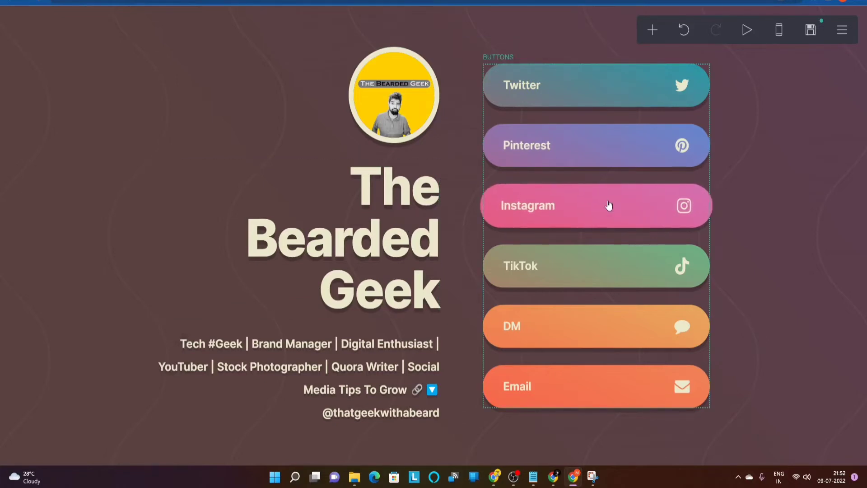
# Reopen the social buttons element, expand the Instagram entry's settings and select its placeholder URL
pyautogui.click(649, 218)
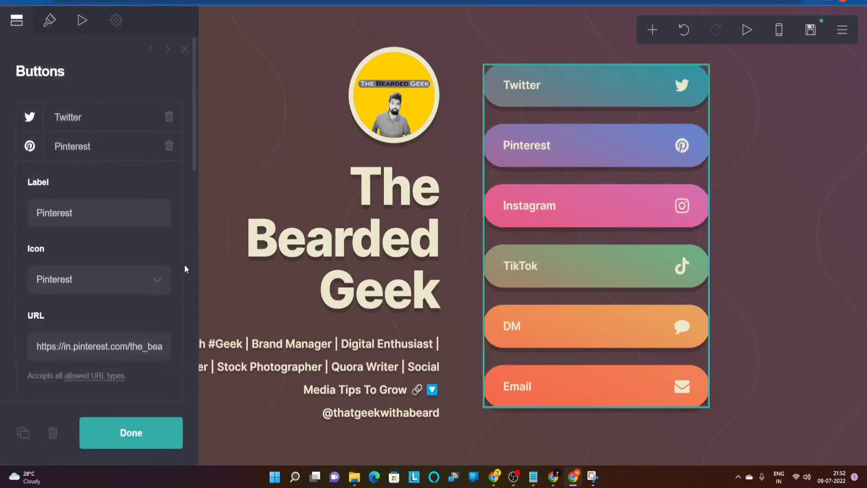
pyautogui.click(66, 153)
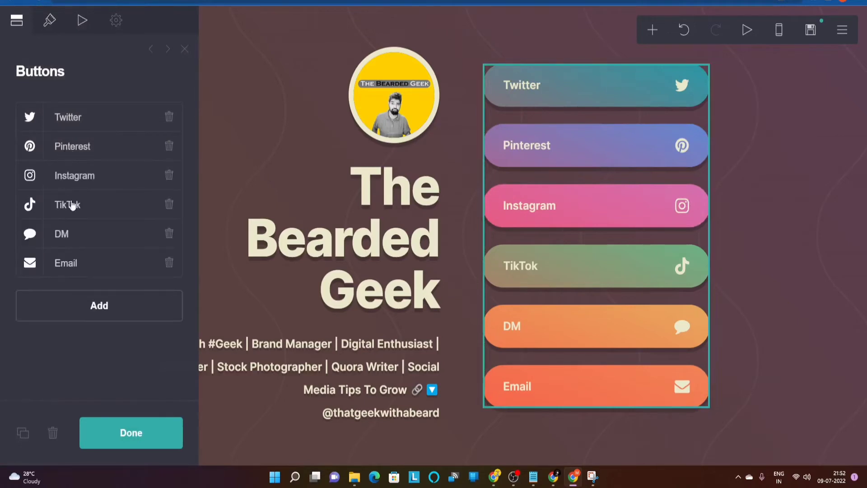
pyautogui.click(75, 187)
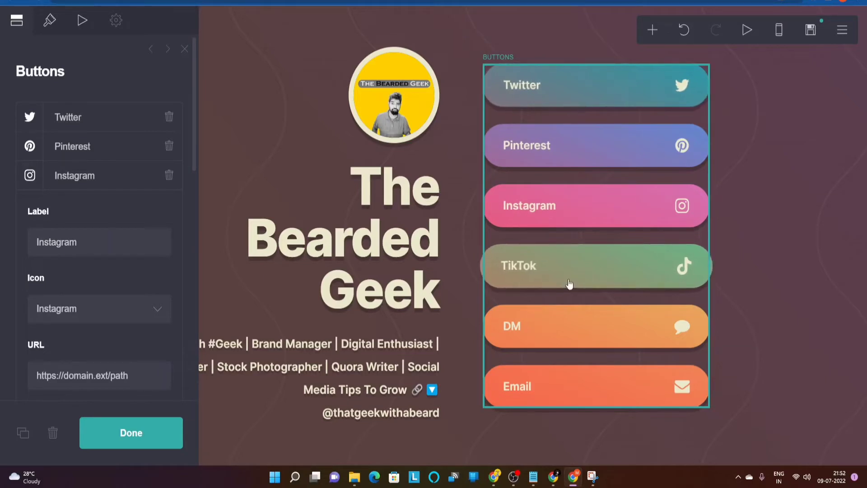
pyautogui.click(147, 373)
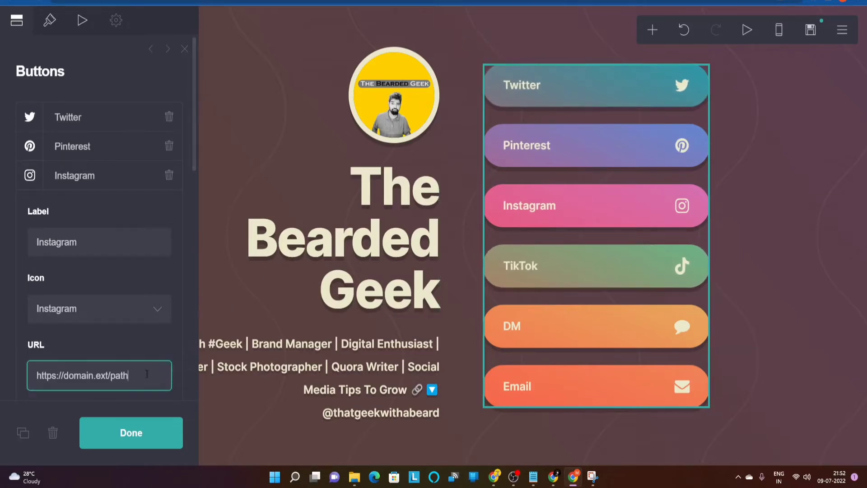
pyautogui.hotkey('ctrl', 'a')
# Copy the web address of the Instagram profile from the other Chrome window and return to the Carrd editor
pyautogui.hotkey('alt', 'Tab')
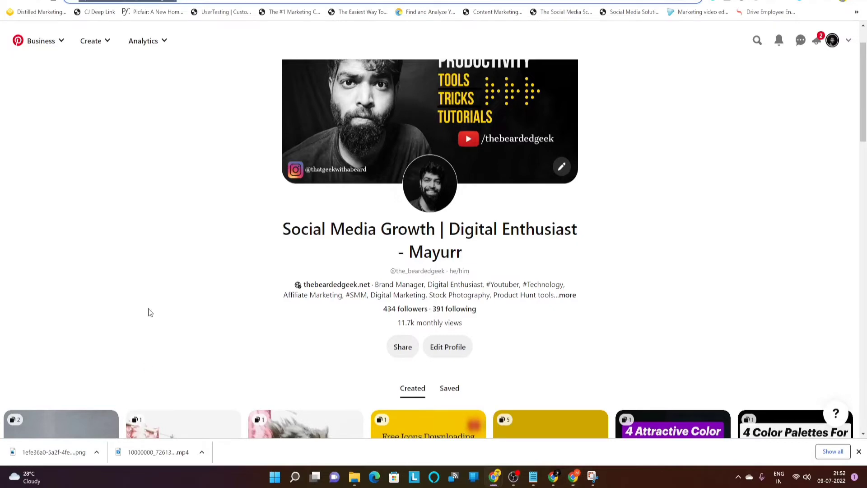
pyautogui.hotkey('ctrl', 'Tab')
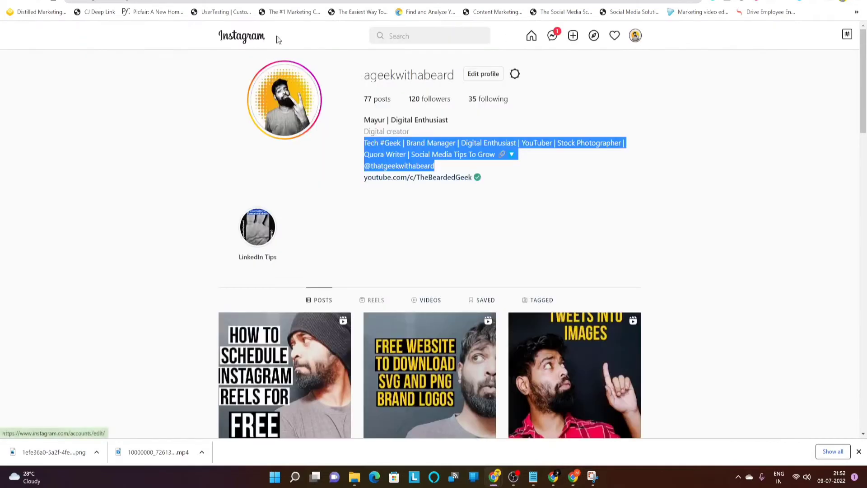
pyautogui.click(242, 1)
pyautogui.hotkey('alt', 'Tab')
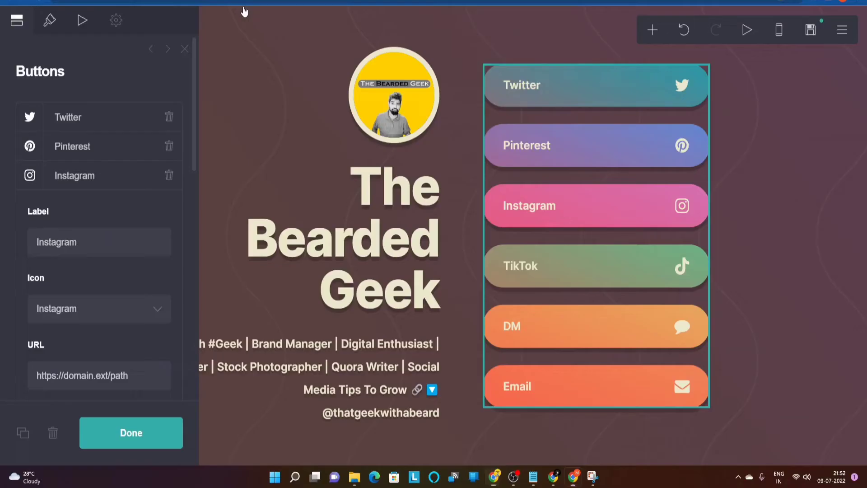
pyautogui.click(75, 375)
pyautogui.hotkey('ctrl', 'a')
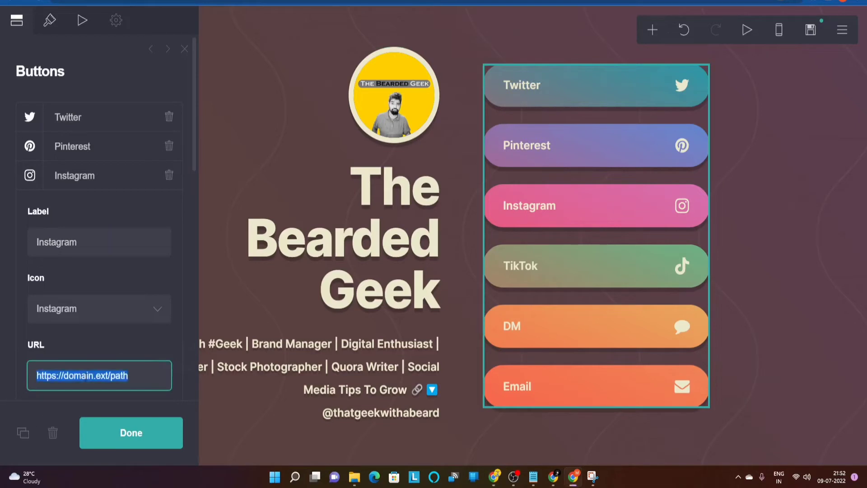
pyautogui.write('https://www.instagram.com/thatgeekwithabeard')
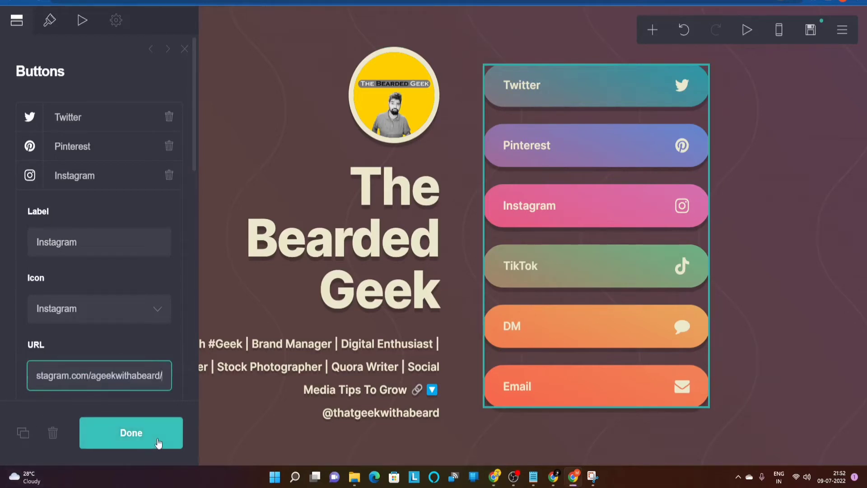
pyautogui.click(130, 432)
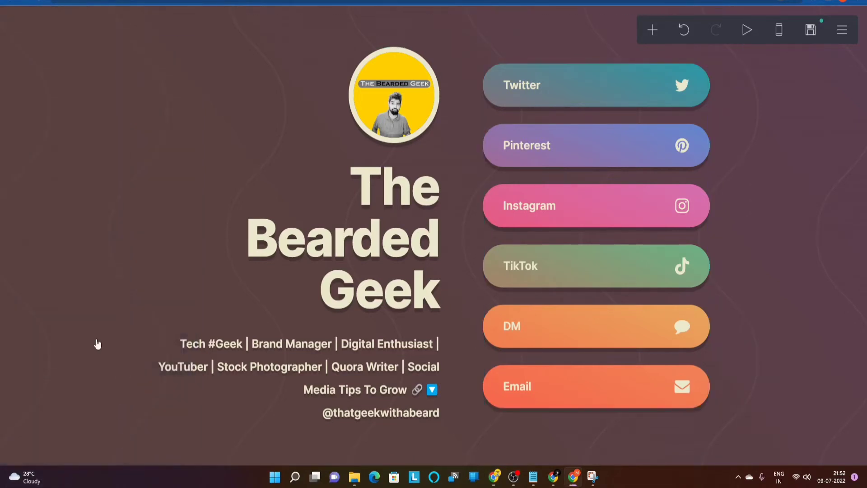
# Reopen the social buttons element and change the TikTok entry's label to YouTube
pyautogui.click(653, 271)
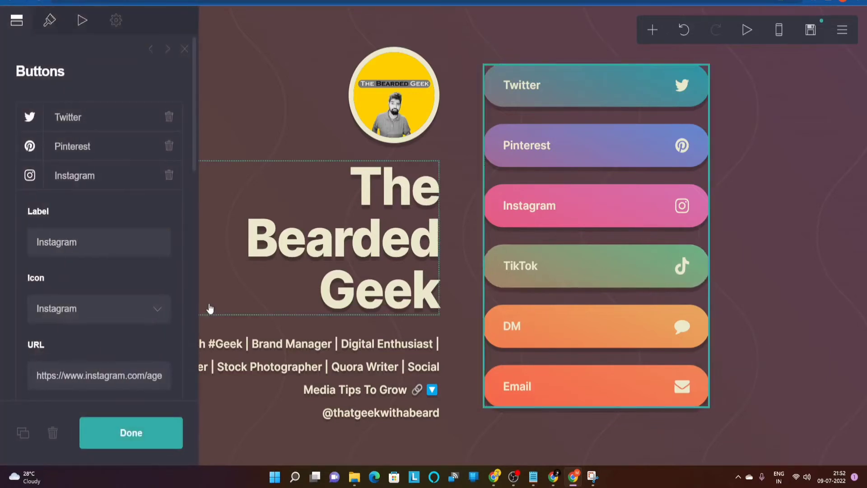
pyautogui.click(99, 182)
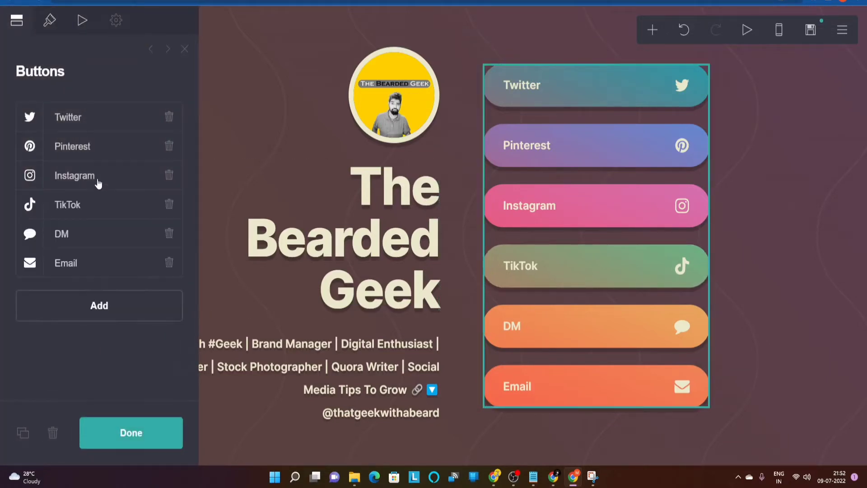
pyautogui.click(90, 207)
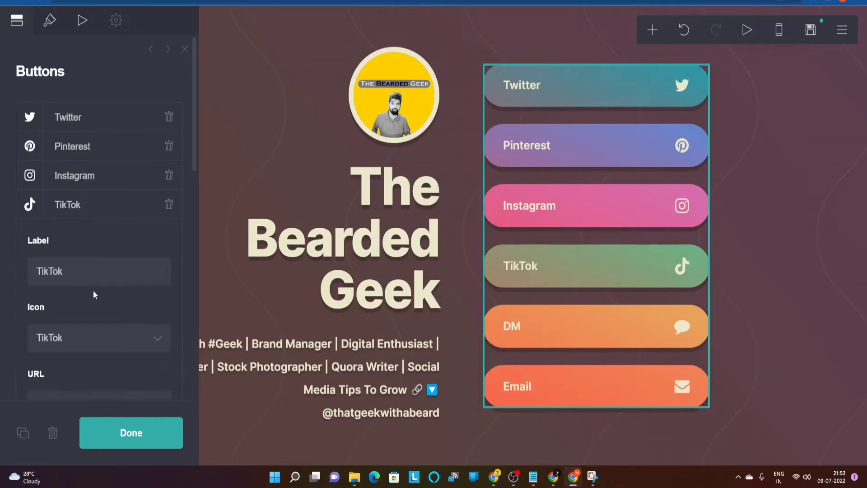
pyautogui.click(90, 274)
pyautogui.hotkey('ctrl', 'a')
pyautogui.write('Y')
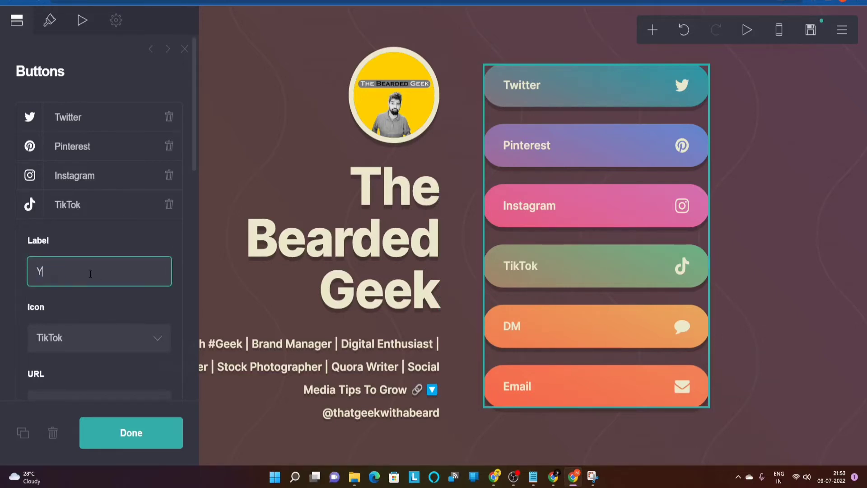
pyautogui.write('outube')
pyautogui.press('Left')
pyautogui.press('Left')
pyautogui.press('Left')
pyautogui.press('BackSpace')
pyautogui.write('T')
# Set the icon of the relabelled fourth button to YouTube
pyautogui.click(100, 337)
pyautogui.scroll(-10, 145, 207)
pyautogui.scroll(-3, 142, 213)
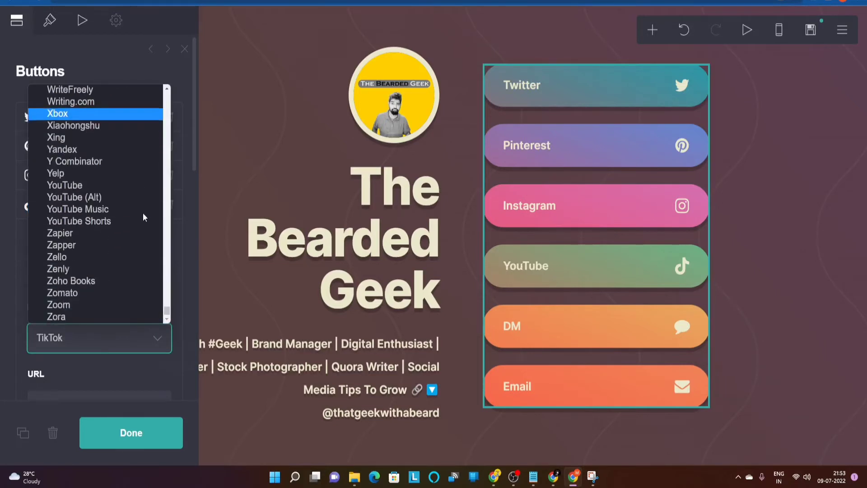
pyautogui.click(89, 185)
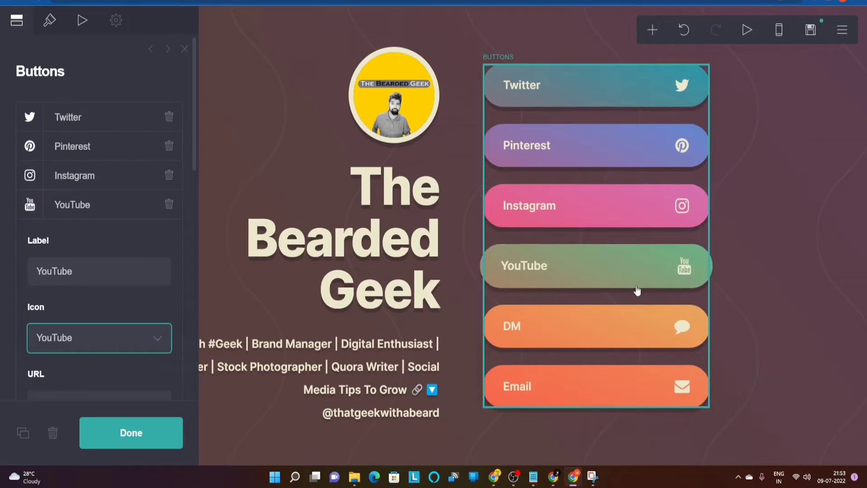
# Copy the YouTube channel's web address from the other Chrome window and return to the YouTube button's URL setting in Carrd
pyautogui.scroll(-2, 137, 343)
pyautogui.click(155, 307)
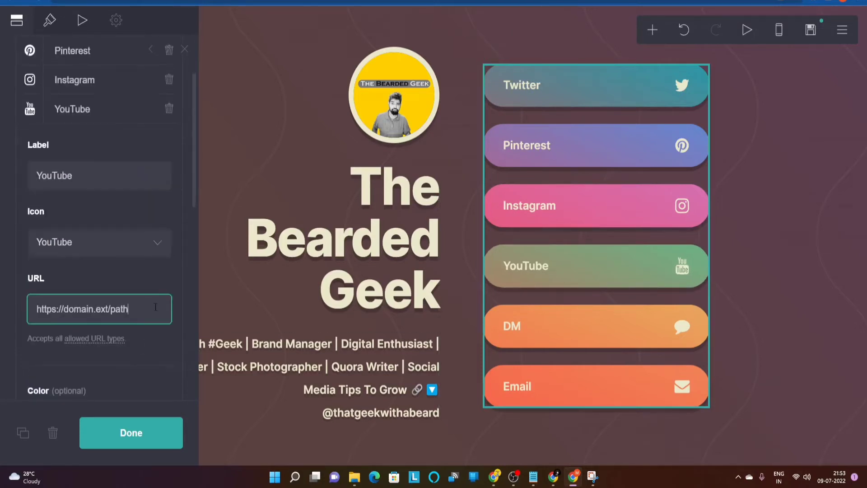
pyautogui.hotkey('alt', 'Tab')
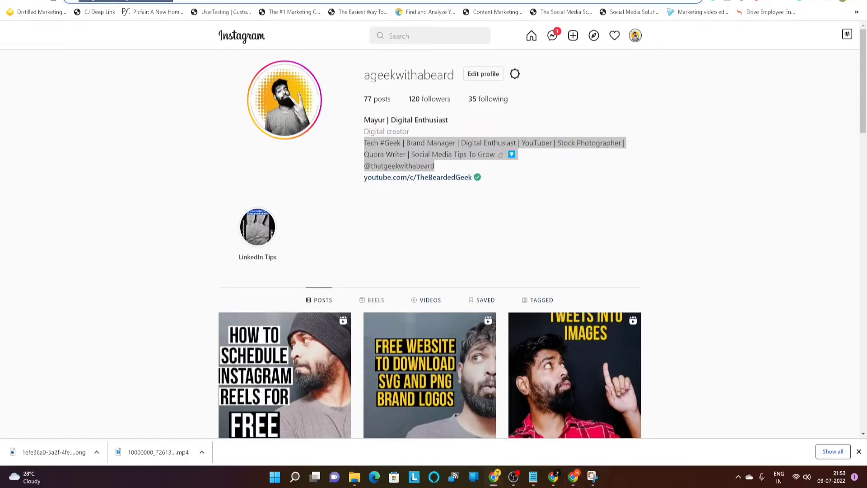
pyautogui.hotkey('ctrl', 'Tab')
pyautogui.click(280, 1)
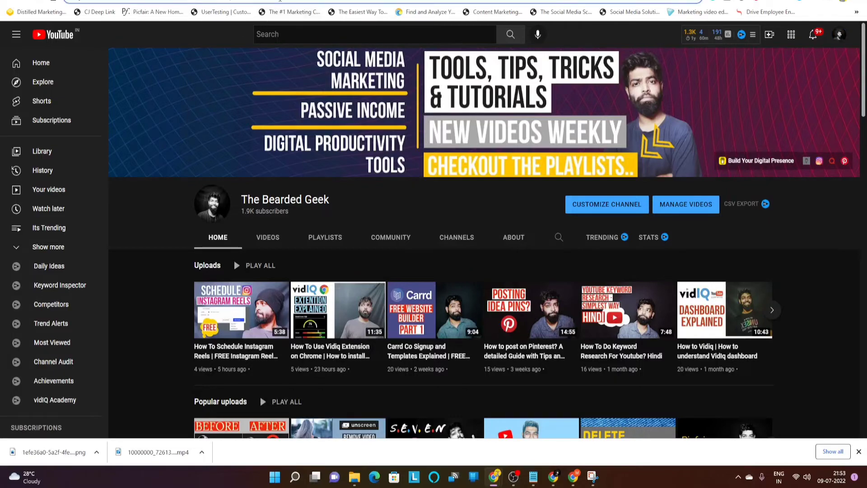
pyautogui.hotkey('alt', 'Tab')
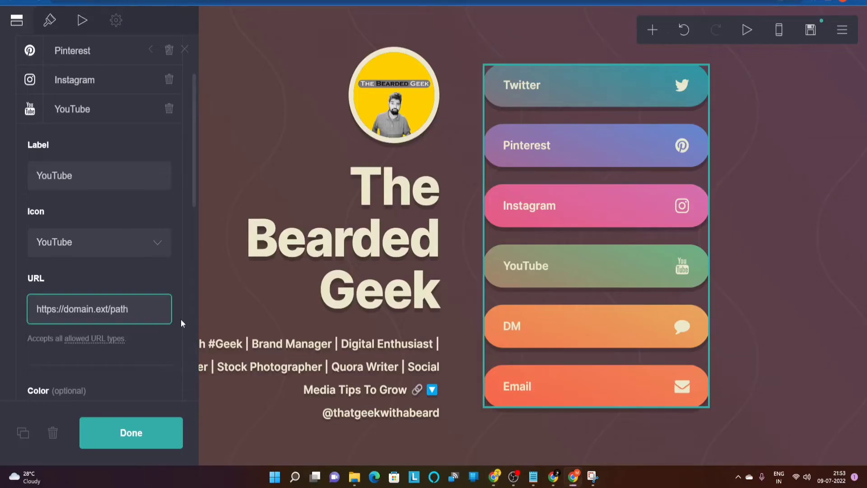
pyautogui.hotkey('ctrl', 'a')
pyautogui.write('https://www.youtube.com/channel/UC4kJVDFt3xO5XVVL2iGhMWA')
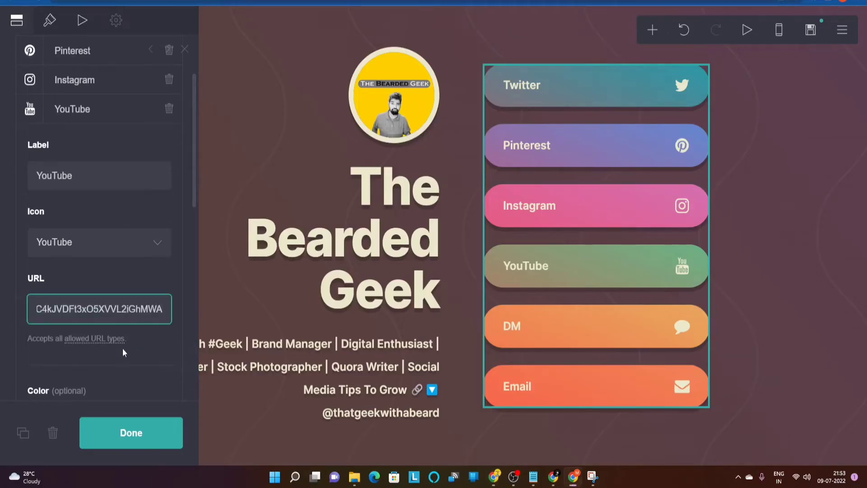
pyautogui.scroll(-3, 124, 351)
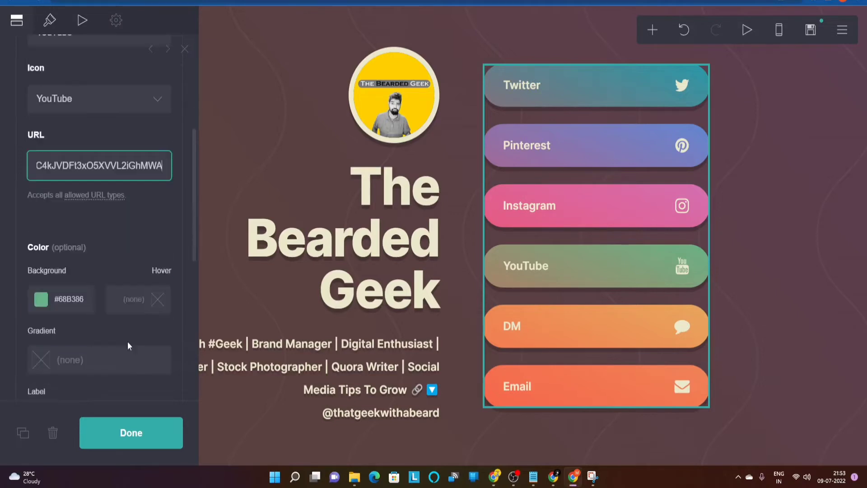
pyautogui.click(131, 432)
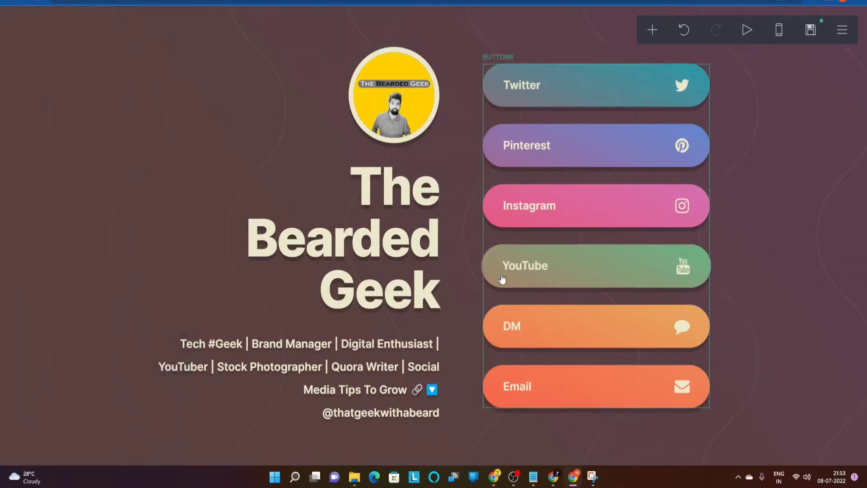
# Reopen the buttons settings, set the YouTube button's background colour to dark red #992B08 and finish editing
pyautogui.click(648, 276)
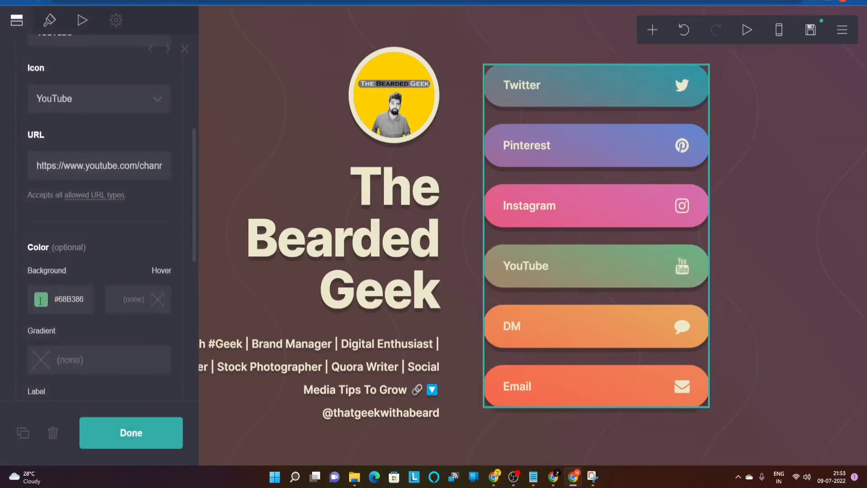
pyautogui.scroll(5, 149, 219)
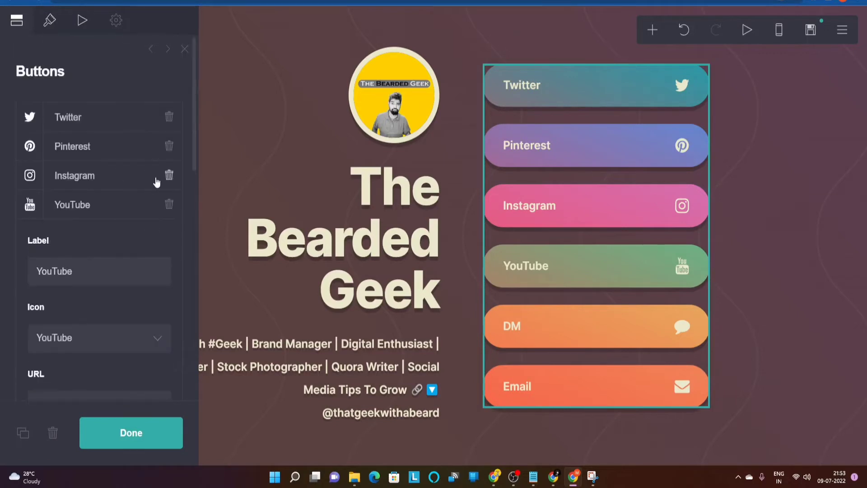
pyautogui.scroll(-6, 155, 174)
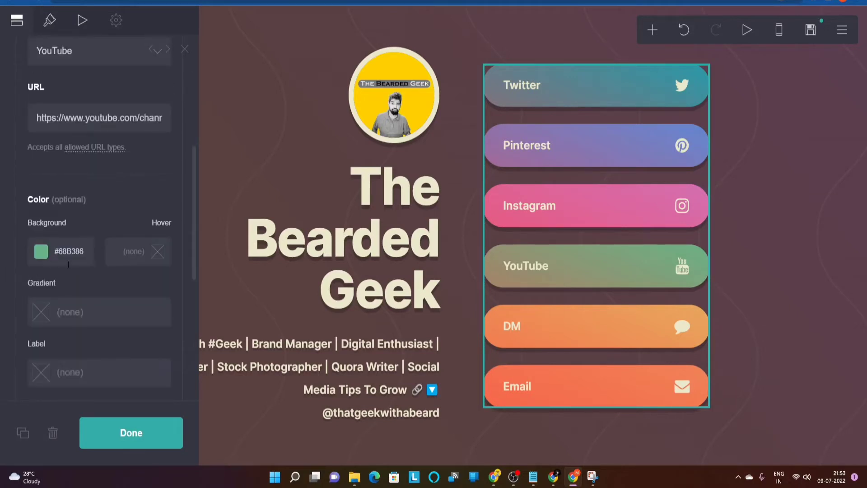
pyautogui.click(41, 256)
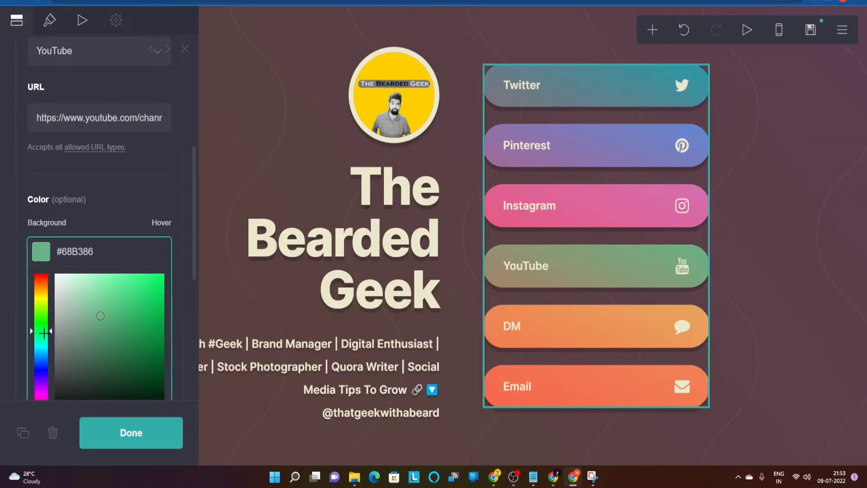
pyautogui.moveTo(42, 331); pyautogui.dragTo(44, 279)
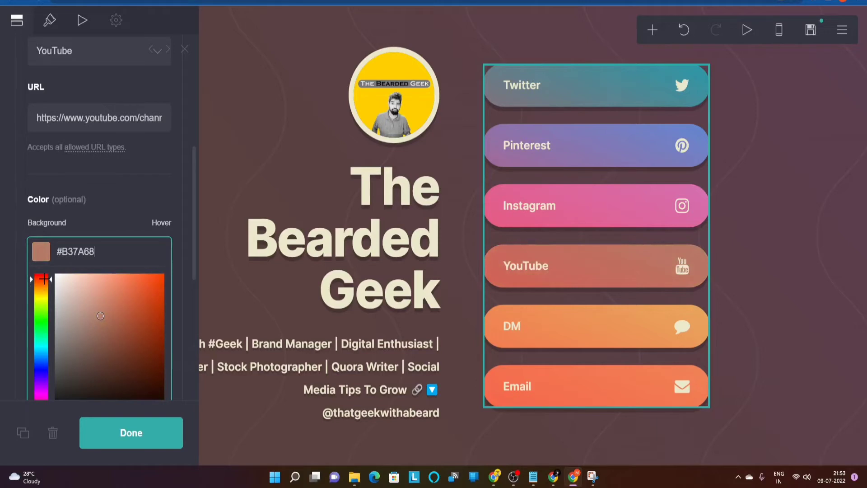
pyautogui.moveTo(100, 315)
pyautogui.mouseDown()
pyautogui.moveTo(168, 337)
pyautogui.moveTo(159, 331)
pyautogui.mouseUp()
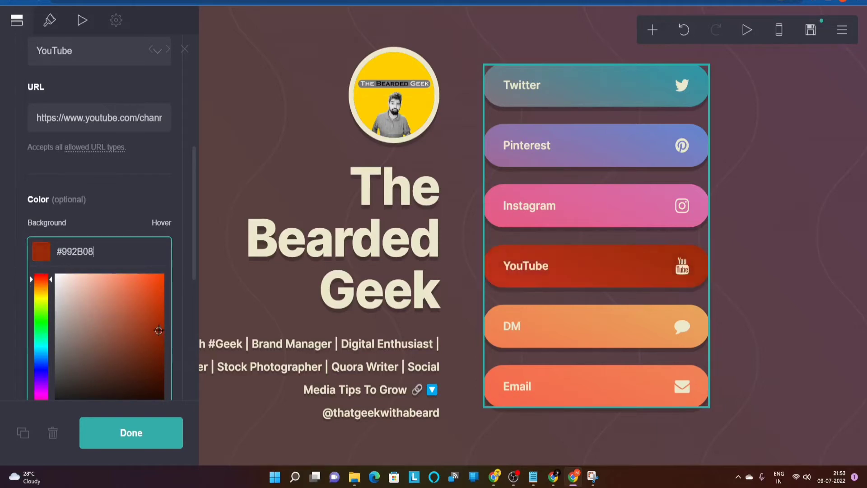
pyautogui.click(152, 433)
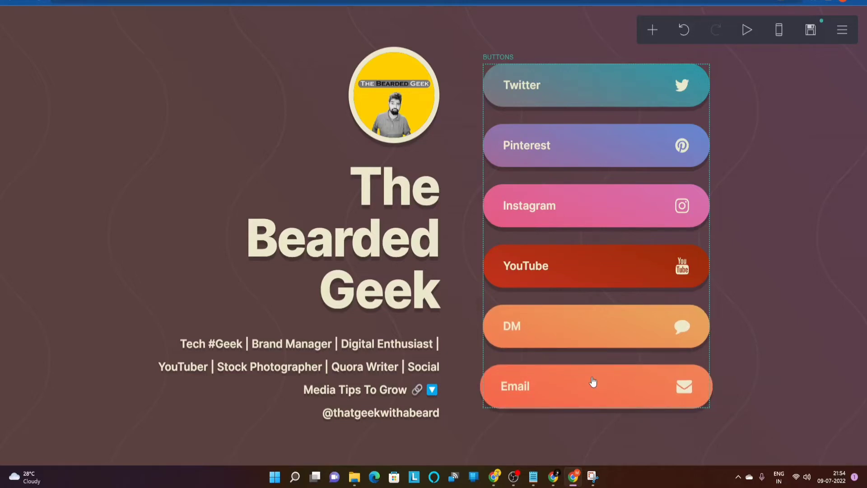
# Switch to the other Chrome window and look through the thebeardedgeek Buy Me a Coffee page, including its featured extra and support form
pyautogui.click(557, 480)
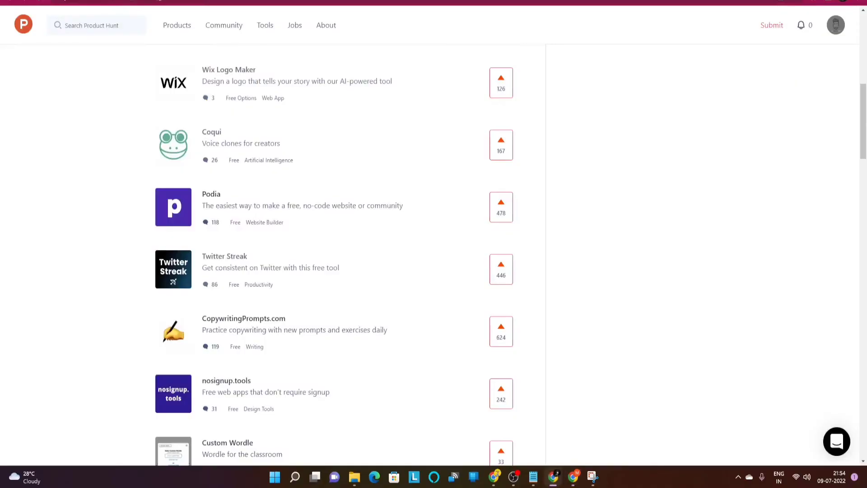
pyautogui.click(573, 480)
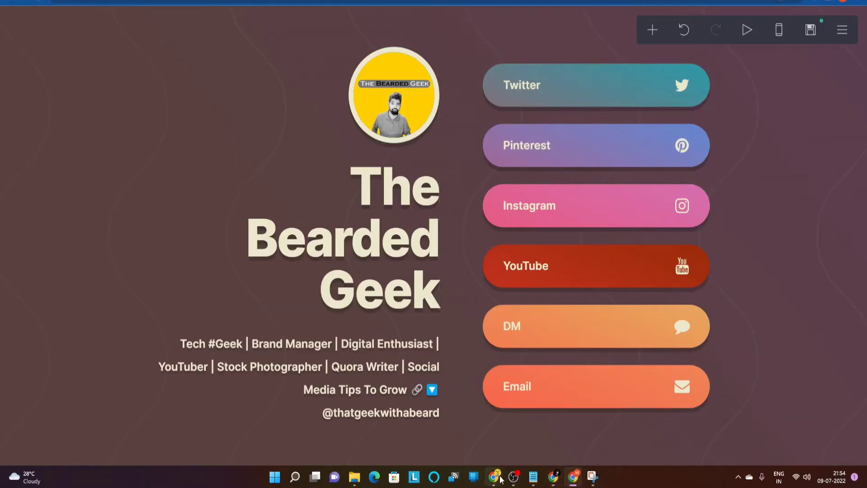
pyautogui.moveTo(495, 478)
pyautogui.click(462, 441)
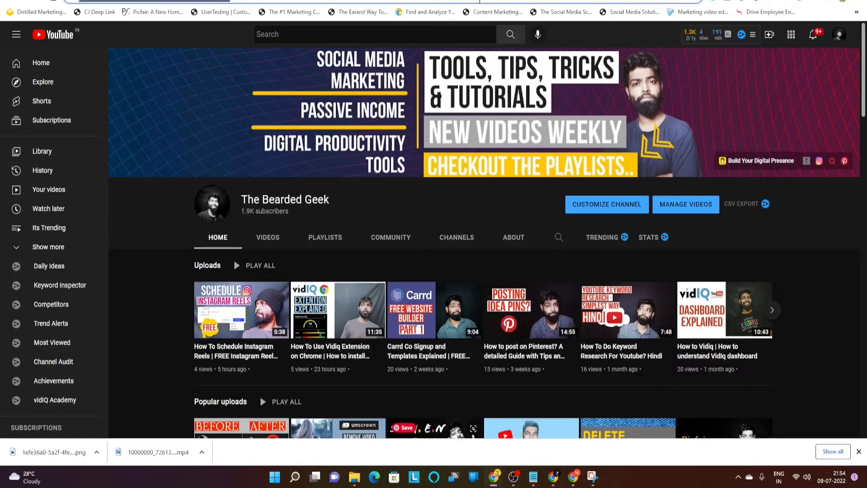
pyautogui.click(617, 1)
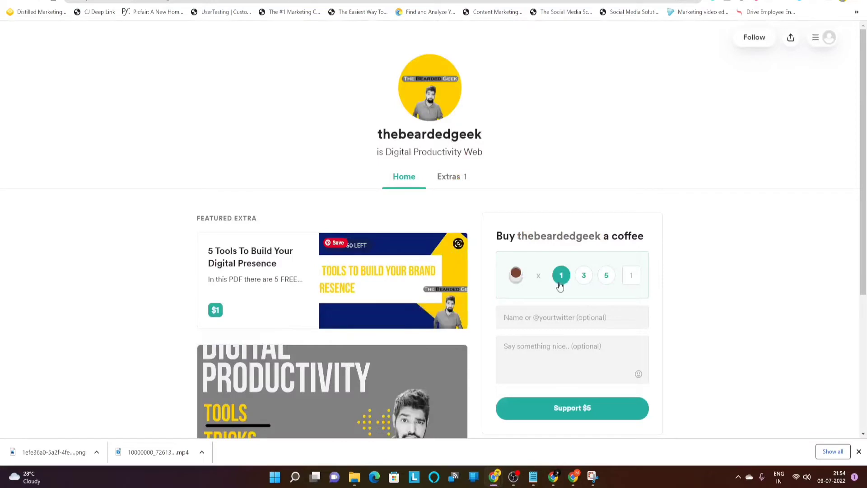
pyautogui.scroll(-3, 612, 258)
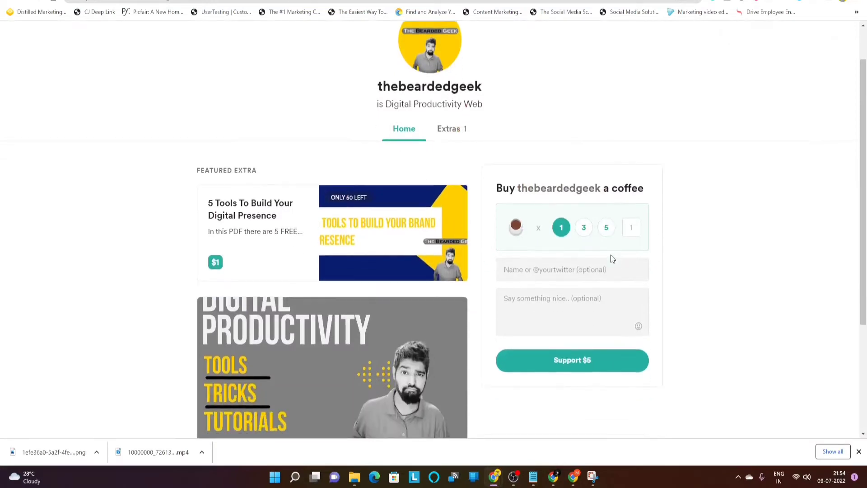
pyautogui.scroll(-1, 612, 258)
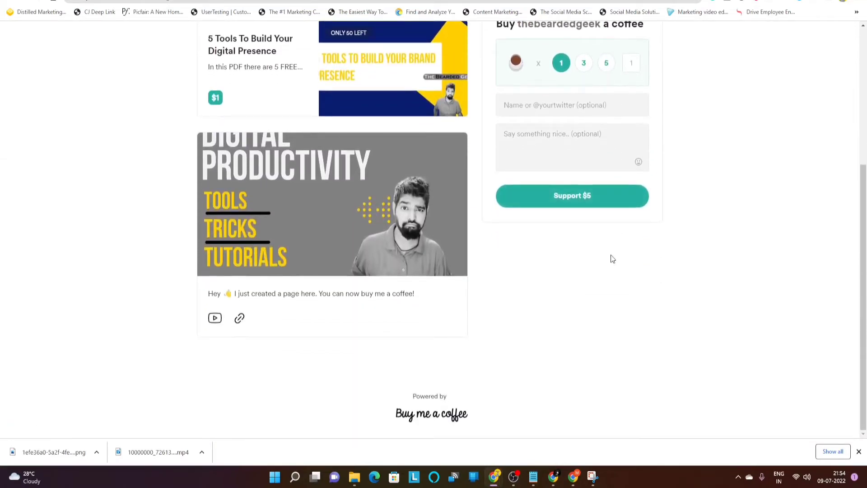
pyautogui.scroll(4, 612, 258)
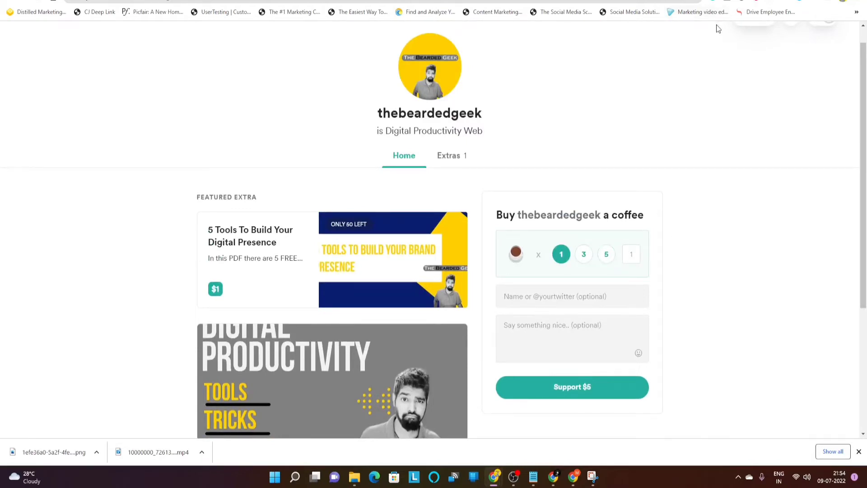
# Examine TheBeardedGeek's Ko-fi page, including its donation and membership sections and the products in its shop
pyautogui.click(700, 2)
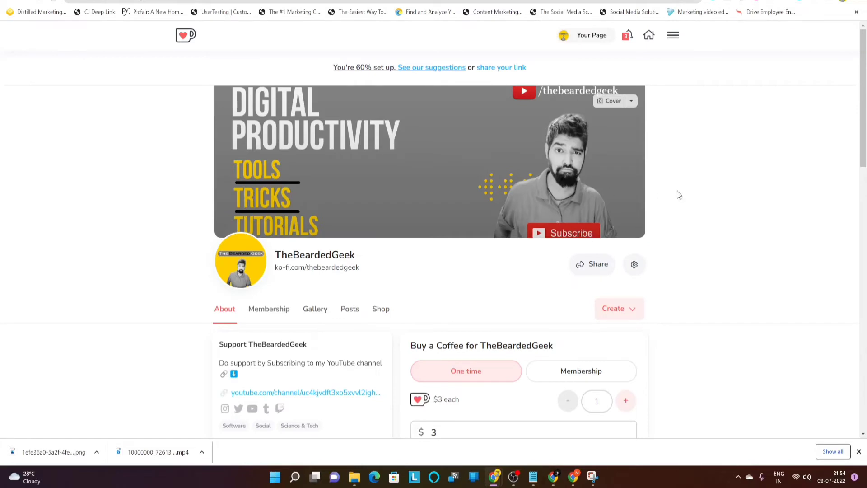
pyautogui.scroll(-4, 678, 194)
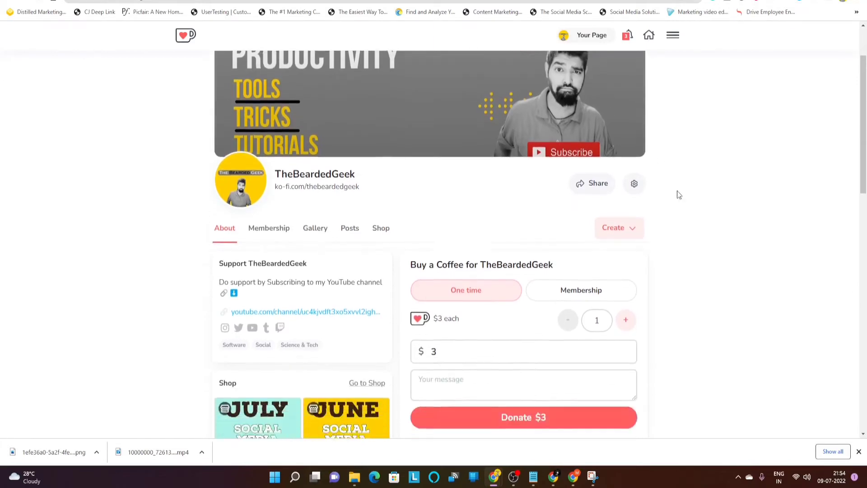
pyautogui.scroll(-2, 676, 190)
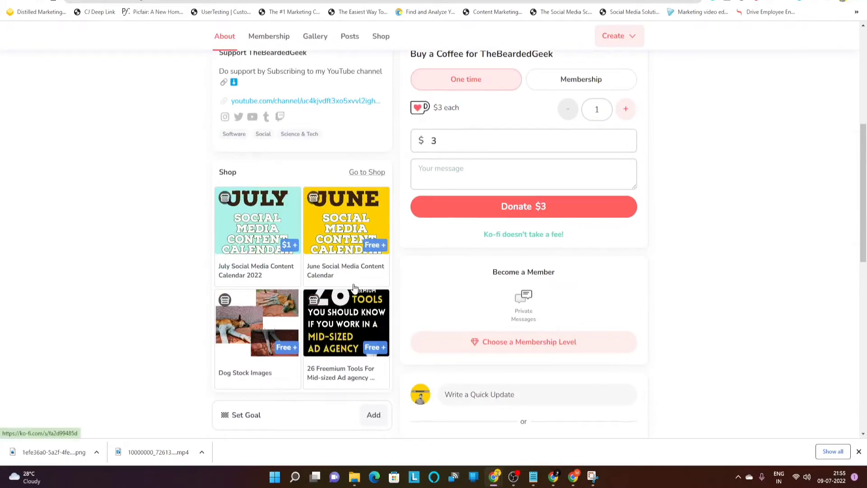
pyautogui.scroll(-2, 334, 290)
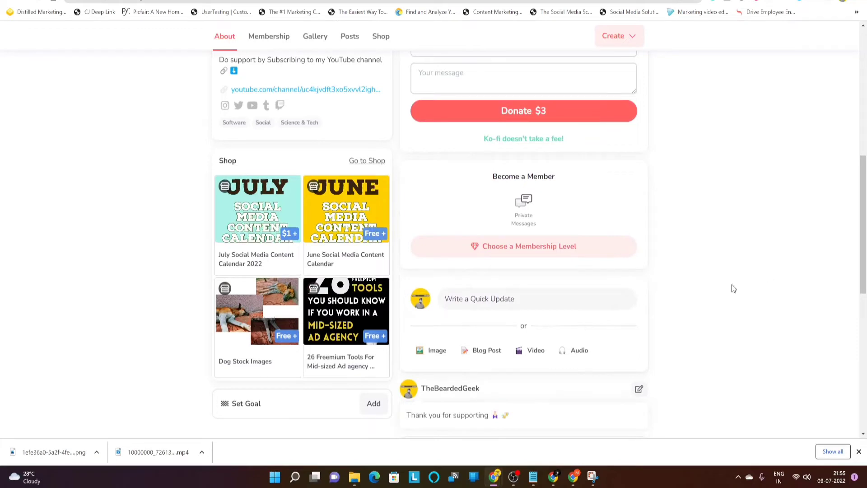
pyautogui.scroll(-4, 733, 290)
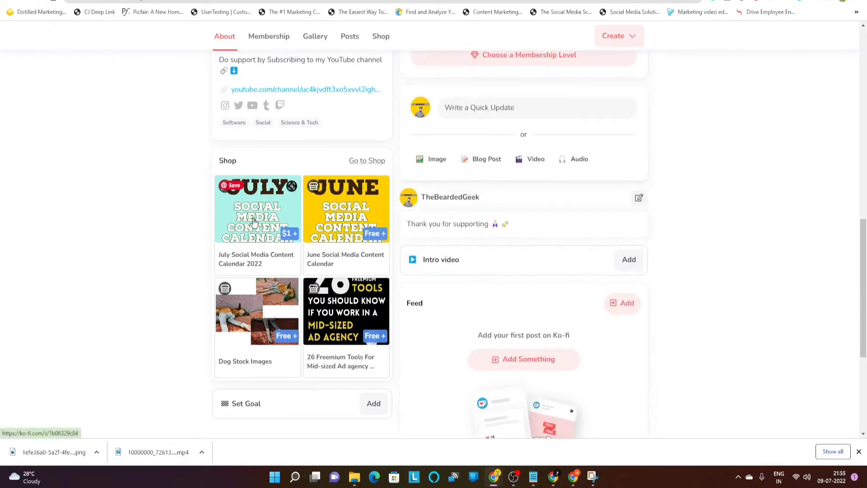
pyautogui.scroll(5, 703, 252)
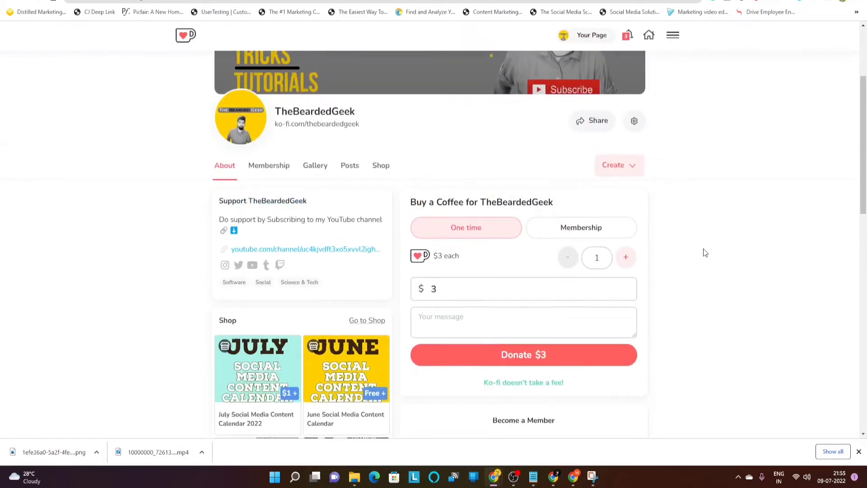
pyautogui.click(373, 170)
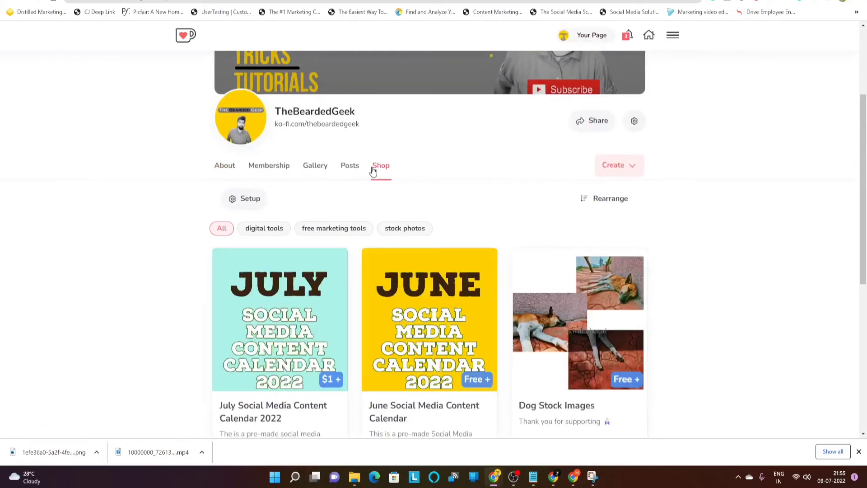
pyautogui.scroll(-3, 488, 311)
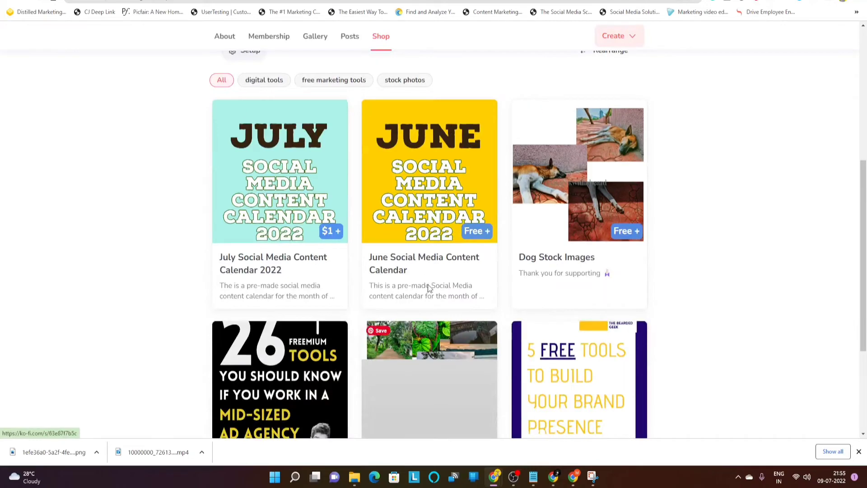
# Go back to TheBeardedGeek's main Ko-fi page, copy its web address and switch back to the Carrd editor
pyautogui.scroll(-3, 427, 284)
pyautogui.scroll(5, 451, 317)
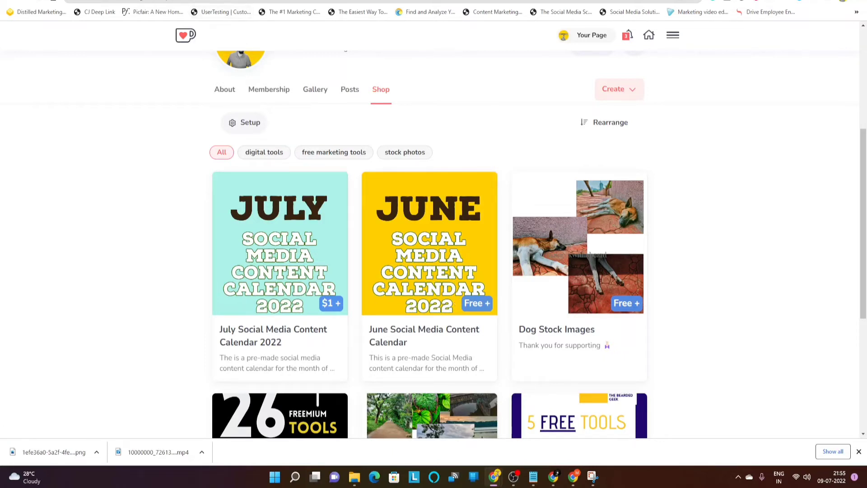
pyautogui.click(10, 2)
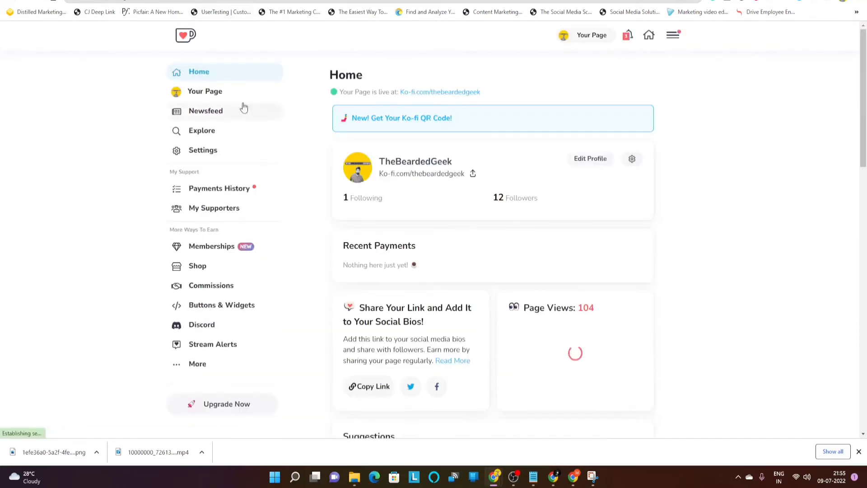
pyautogui.click(195, 92)
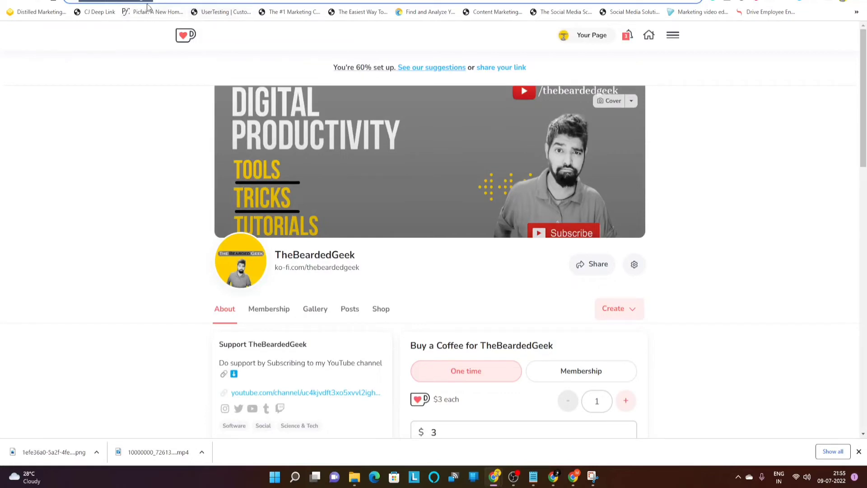
pyautogui.hotkey('alt', 'Tab')
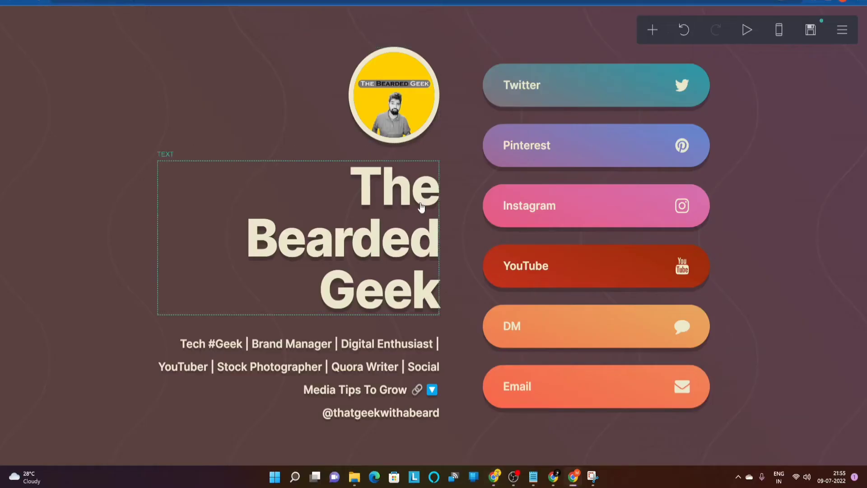
# Open the buttons settings and set the YouTube button's icon to Ko-fi
pyautogui.click(677, 332)
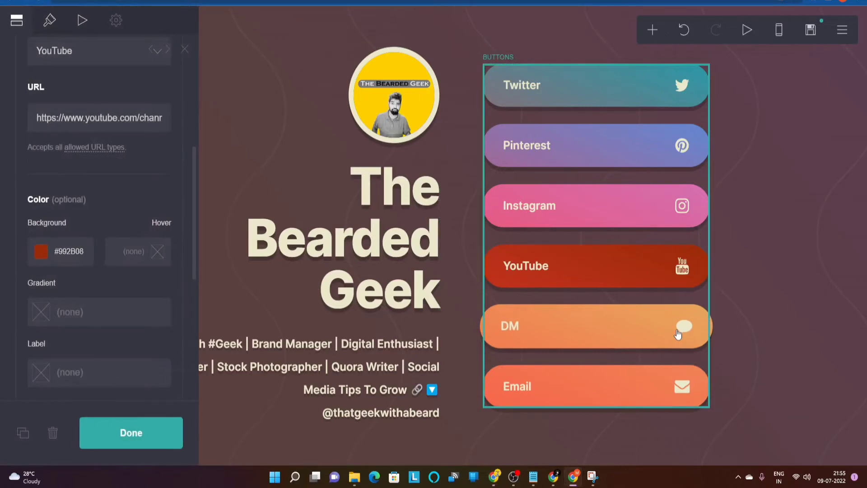
pyautogui.scroll(4, 142, 174)
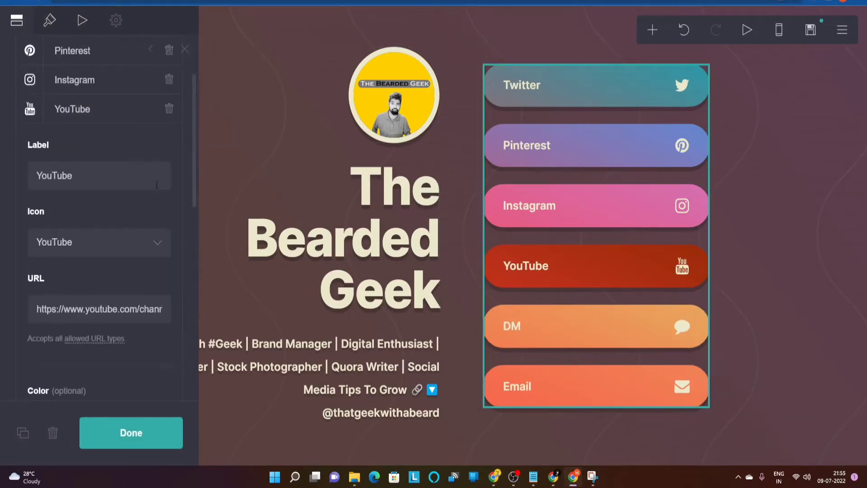
pyautogui.click(153, 242)
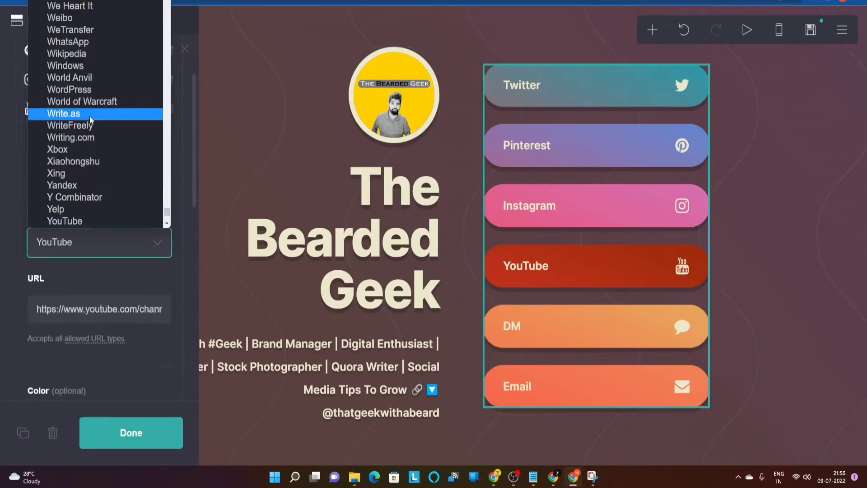
pyautogui.scroll(1, 103, 150)
pyautogui.scroll(10, 103, 149)
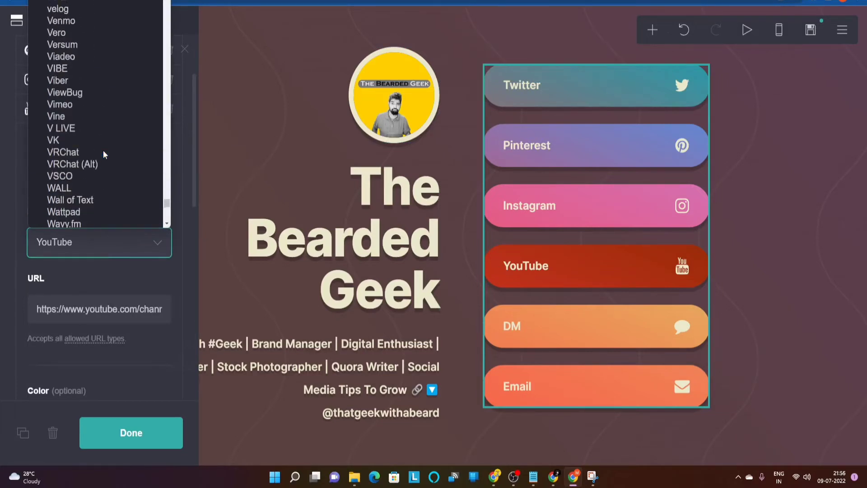
pyautogui.scroll(10, 102, 150)
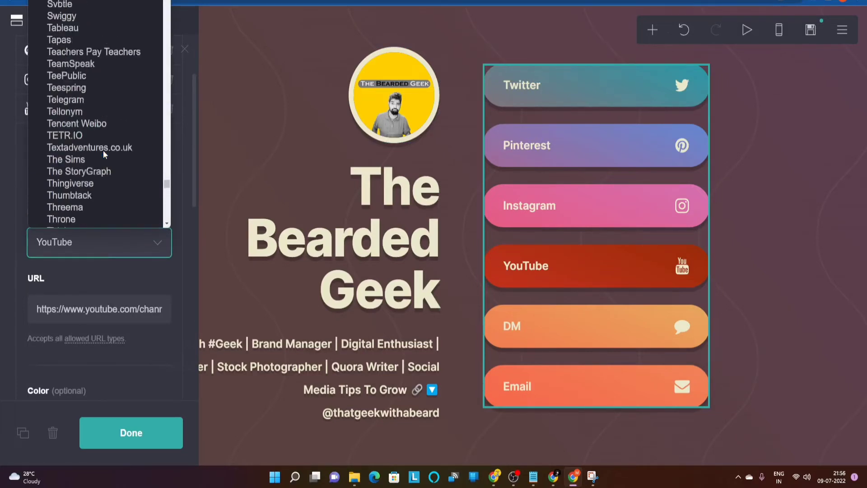
pyautogui.scroll(10, 103, 155)
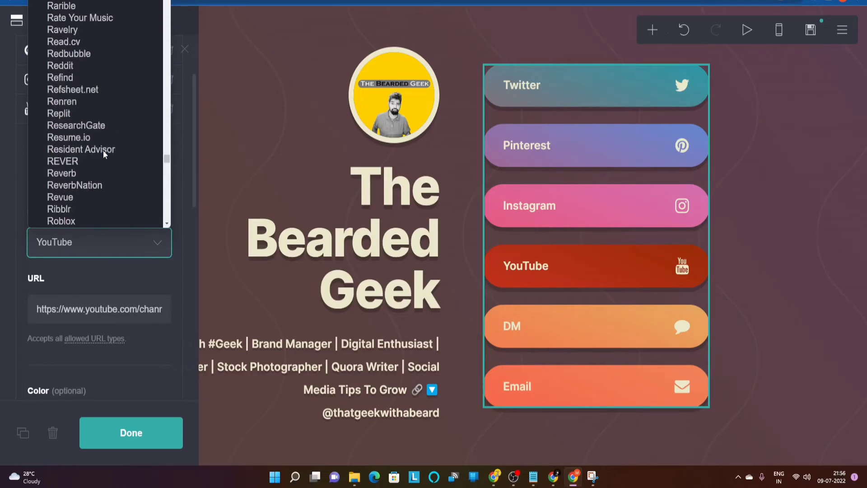
pyautogui.scroll(5, 103, 150)
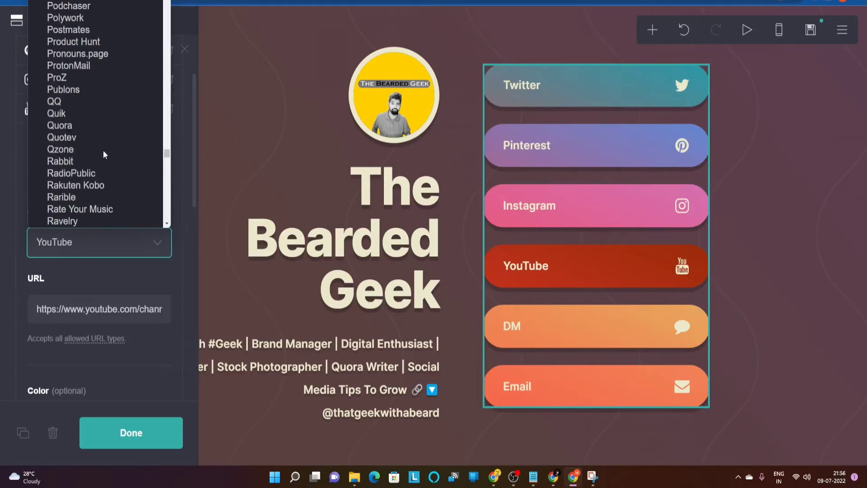
pyautogui.scroll(-3, 101, 149)
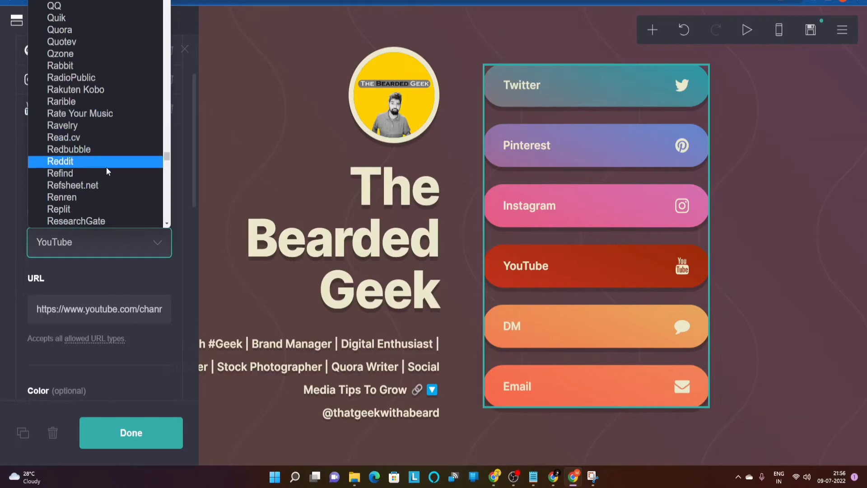
pyautogui.scroll(5, 107, 169)
pyautogui.scroll(3, 107, 169)
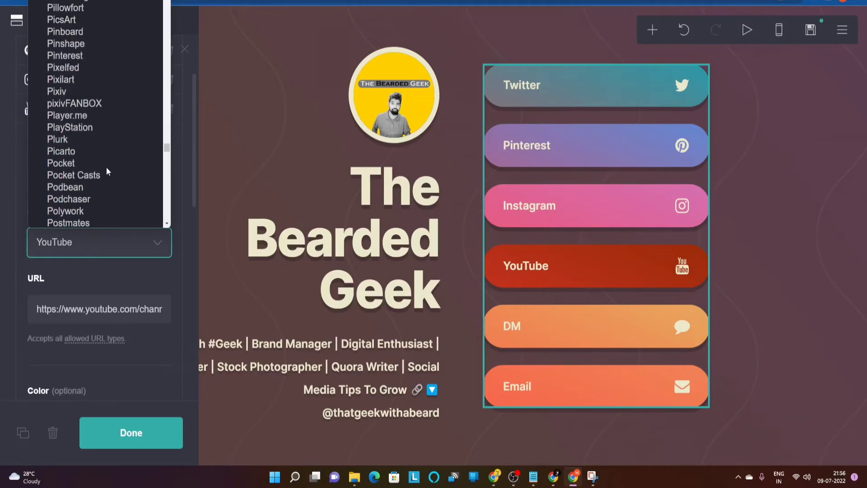
pyautogui.scroll(5, 107, 171)
pyautogui.scroll(3, 107, 171)
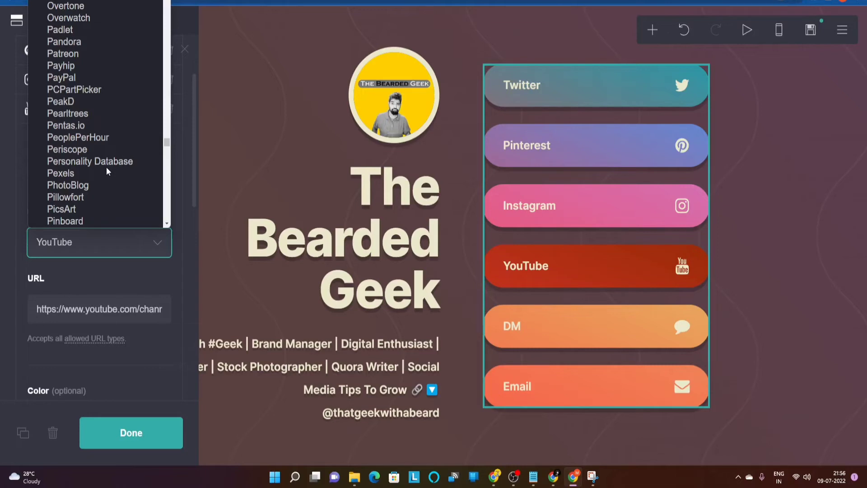
pyautogui.scroll(10, 107, 172)
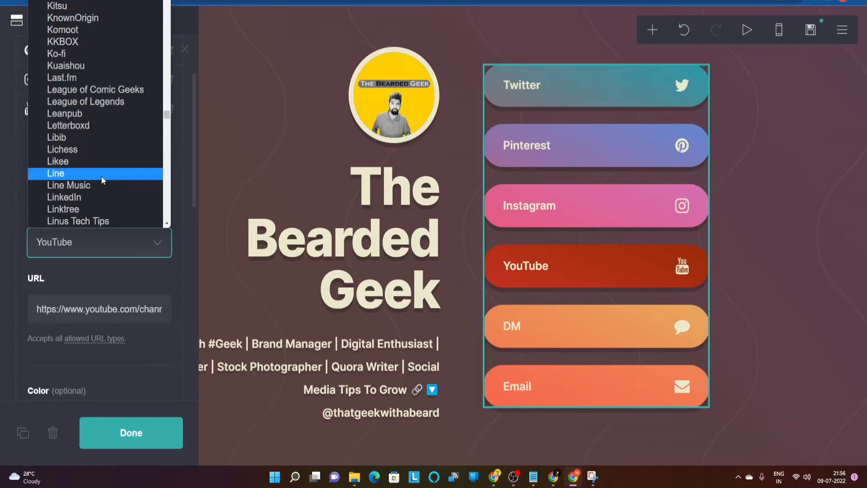
pyautogui.scroll(10, 101, 176)
pyautogui.scroll(-4, 98, 122)
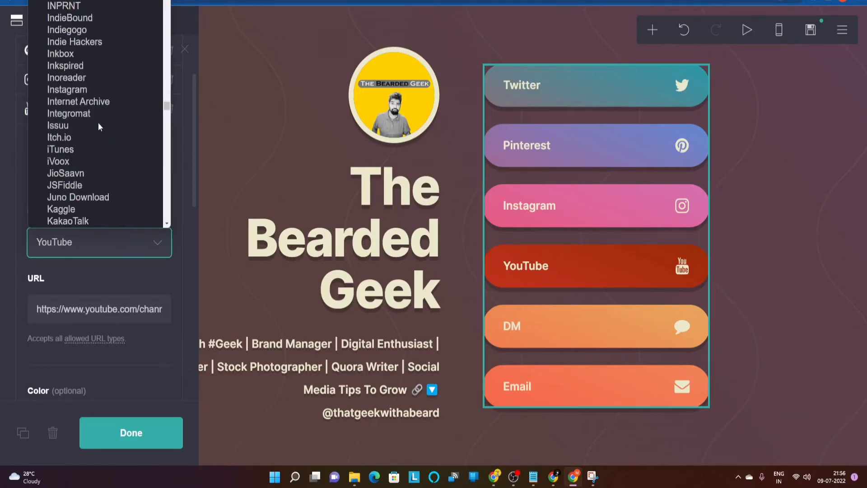
pyautogui.scroll(-5, 99, 130)
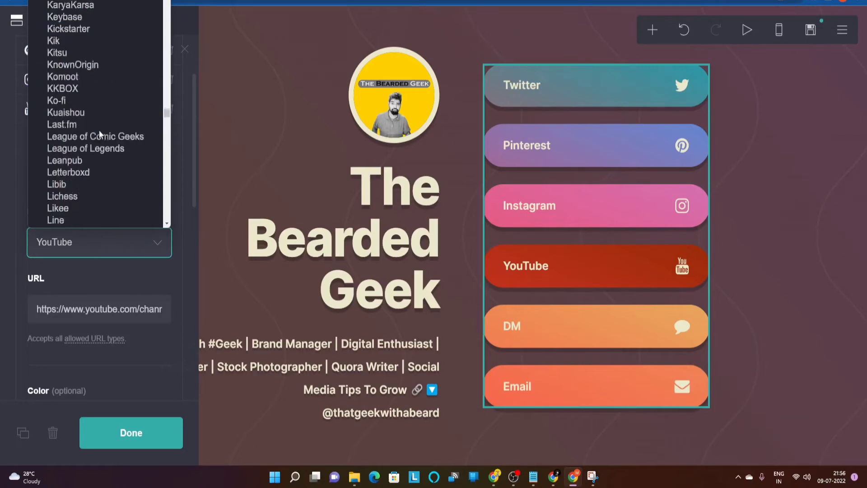
pyautogui.scroll(3, 99, 130)
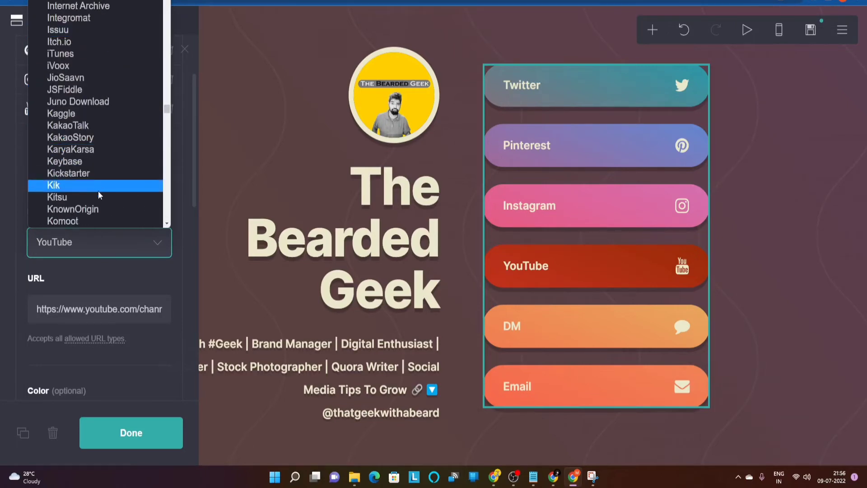
pyautogui.scroll(-3, 98, 191)
pyautogui.click(98, 148)
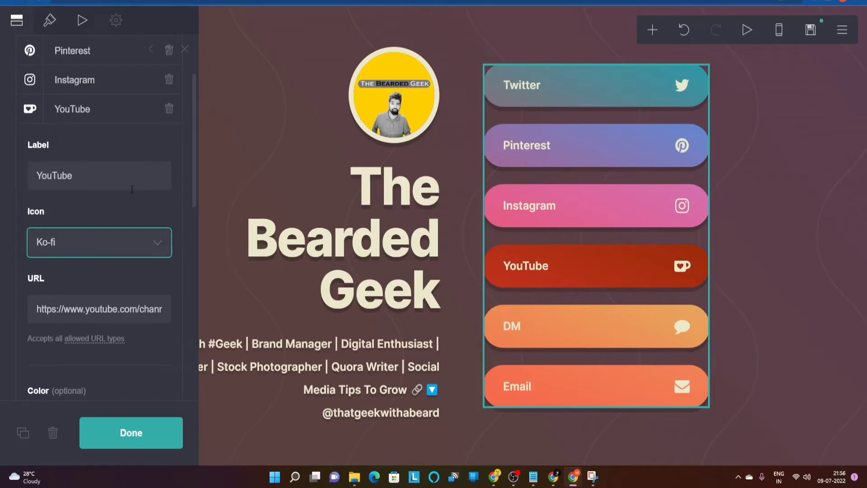
# Change the YouTube button's label to Ko-Fi, close the settings, and undo the label and icon changes
pyautogui.click(105, 178)
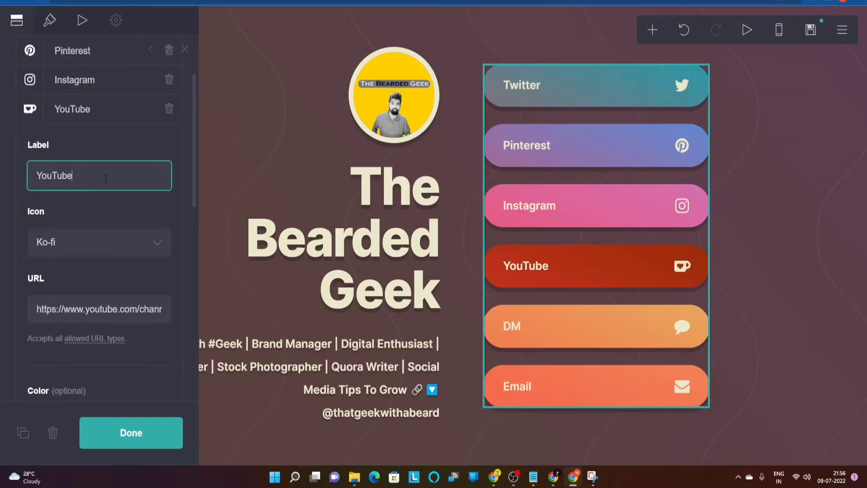
pyautogui.hotkey('ctrl', 'a')
pyautogui.write('K')
pyautogui.click(145, 276)
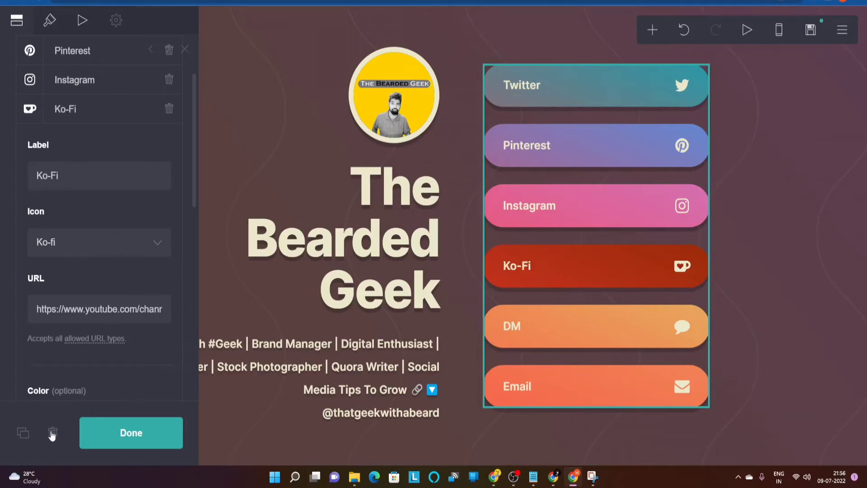
pyautogui.click(185, 50)
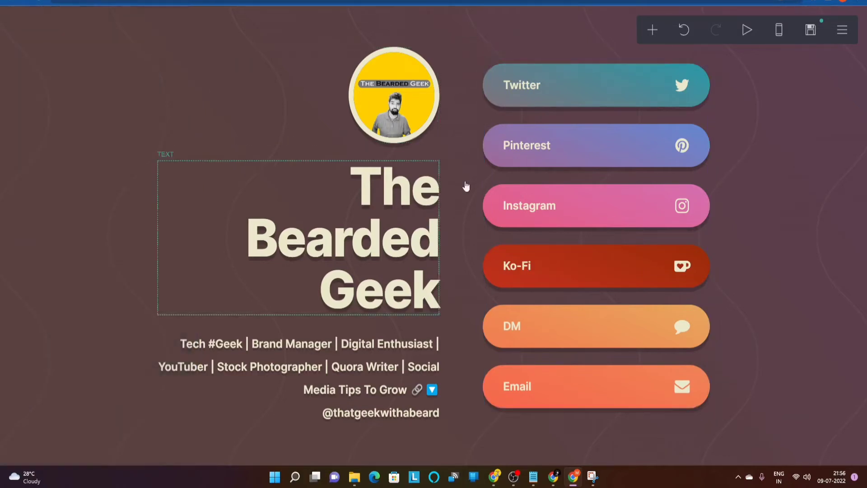
pyautogui.click(684, 31)
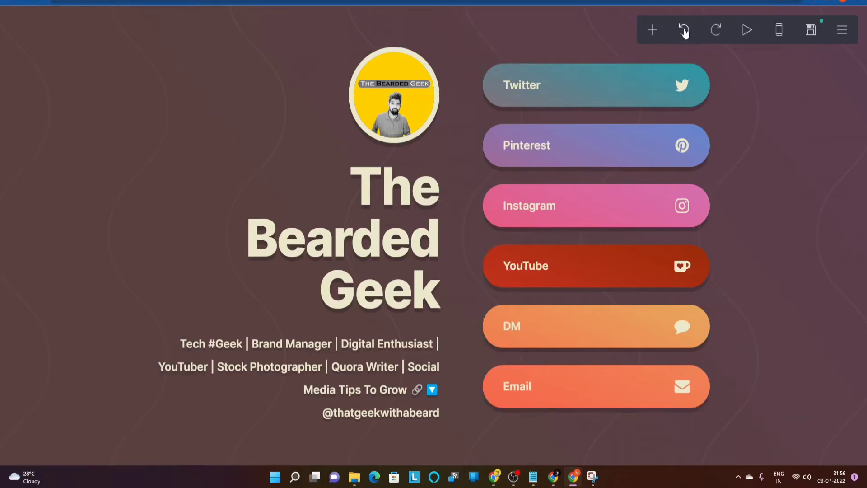
# Reopen the buttons settings, set the YouTube button's icon to Ko-fi again and undo that change
pyautogui.click(608, 344)
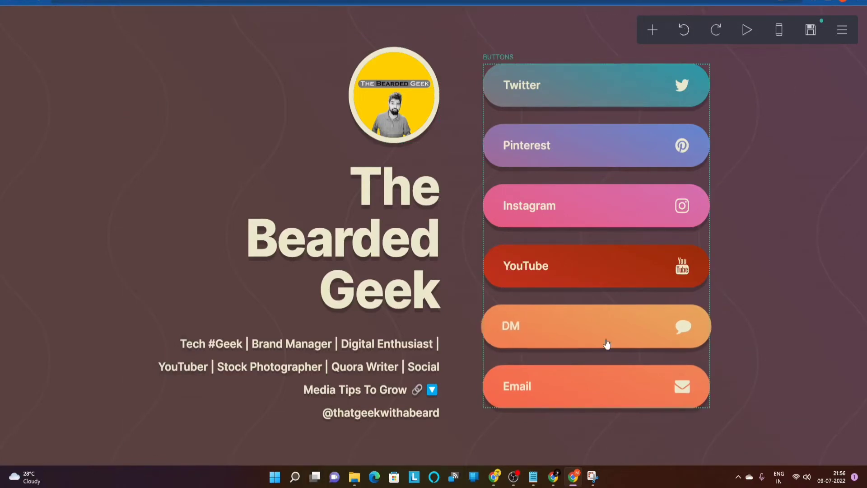
pyautogui.click(147, 243)
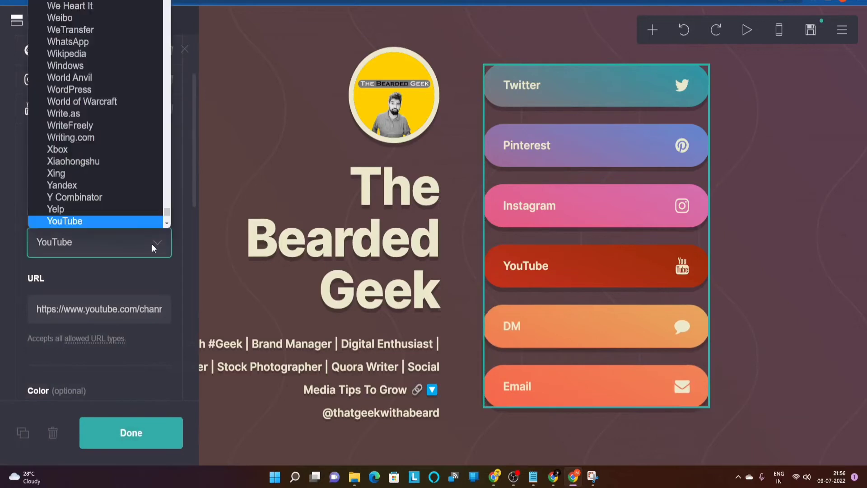
pyautogui.scroll(-2, 99, 154)
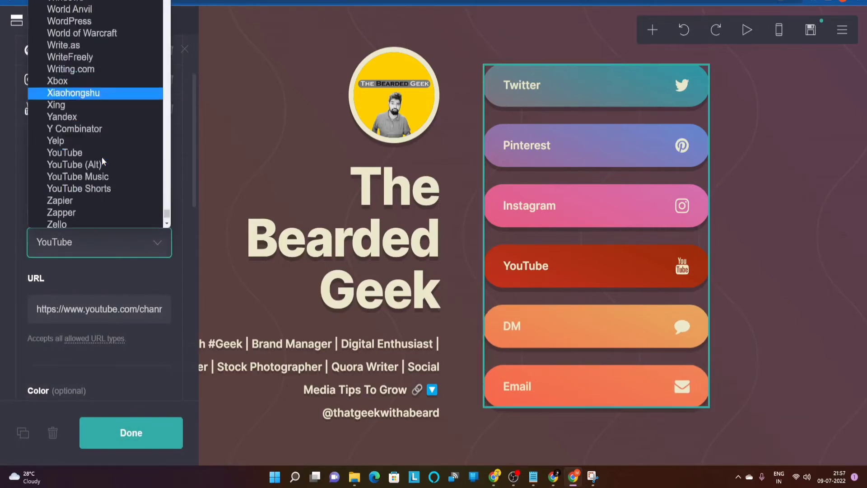
pyautogui.scroll(6, 102, 156)
pyautogui.scroll(15, 102, 161)
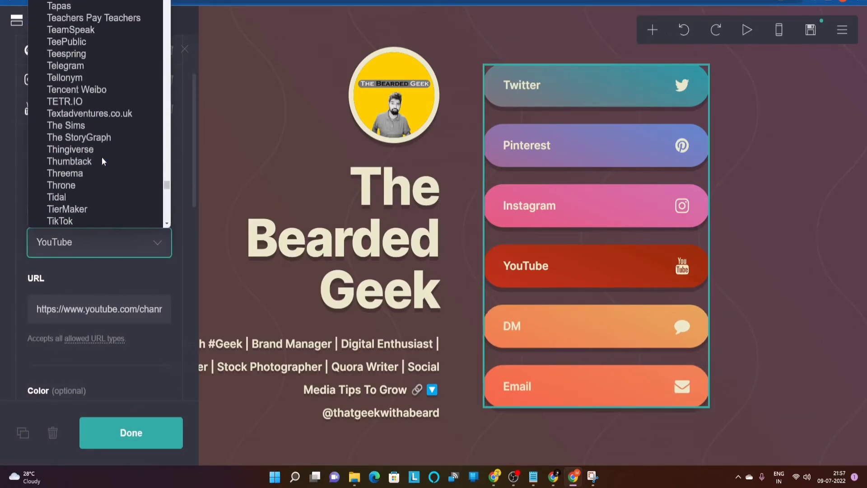
pyautogui.scroll(15, 102, 159)
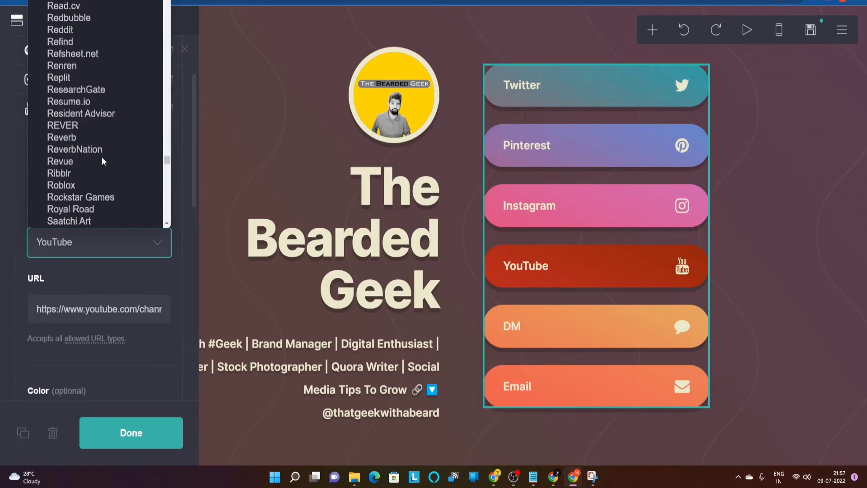
pyautogui.scroll(15, 101, 161)
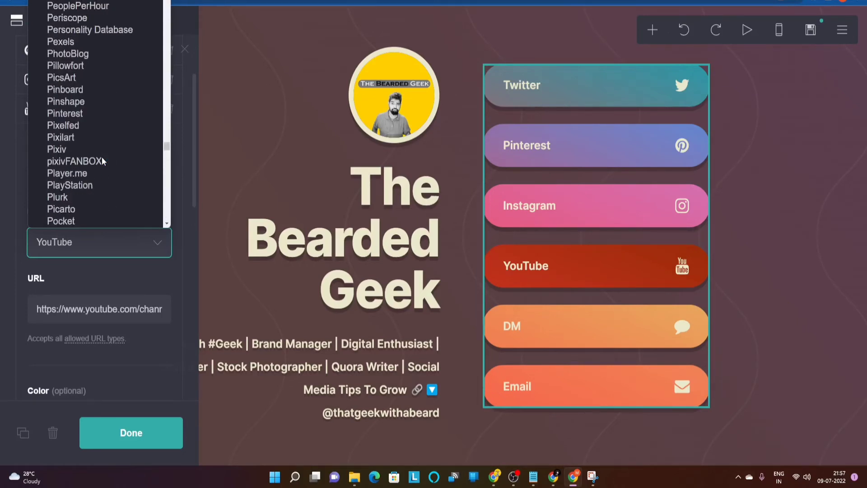
pyautogui.scroll(8, 102, 161)
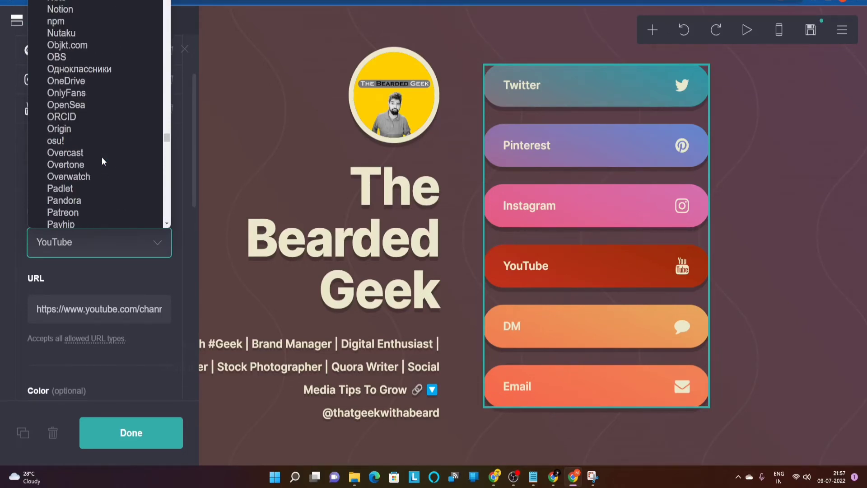
pyautogui.scroll(10, 103, 162)
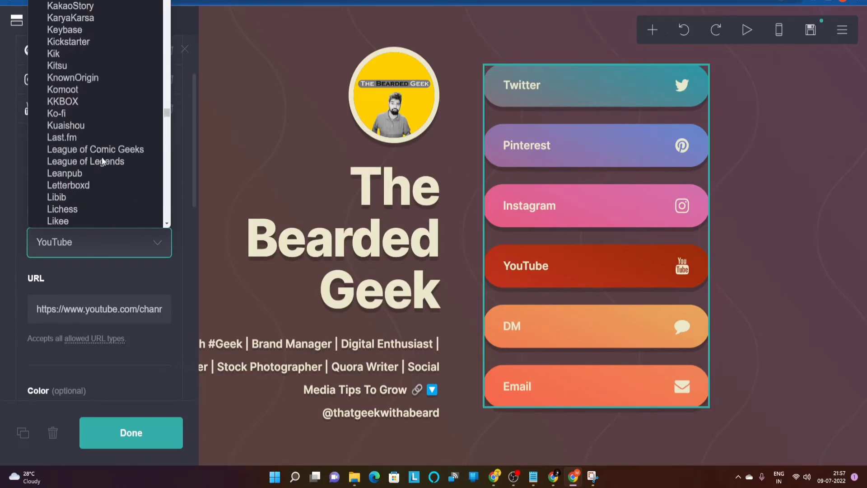
pyautogui.click(93, 114)
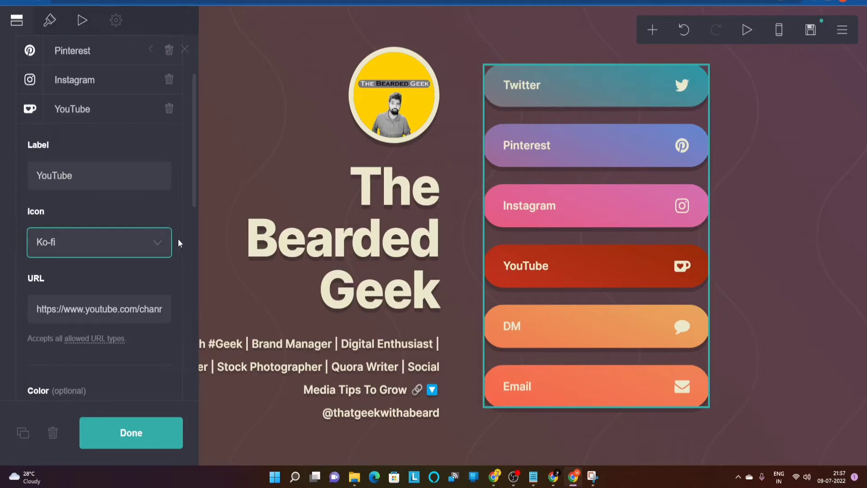
pyautogui.click(684, 31)
# Bring up the buttons settings again and collapse the YouTube entry in the button list
pyautogui.click(584, 364)
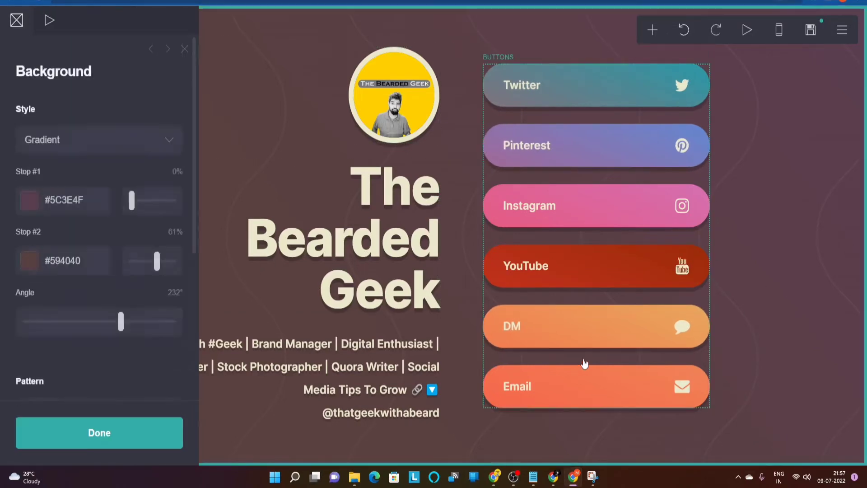
pyautogui.click(590, 339)
pyautogui.scroll(5, 101, 201)
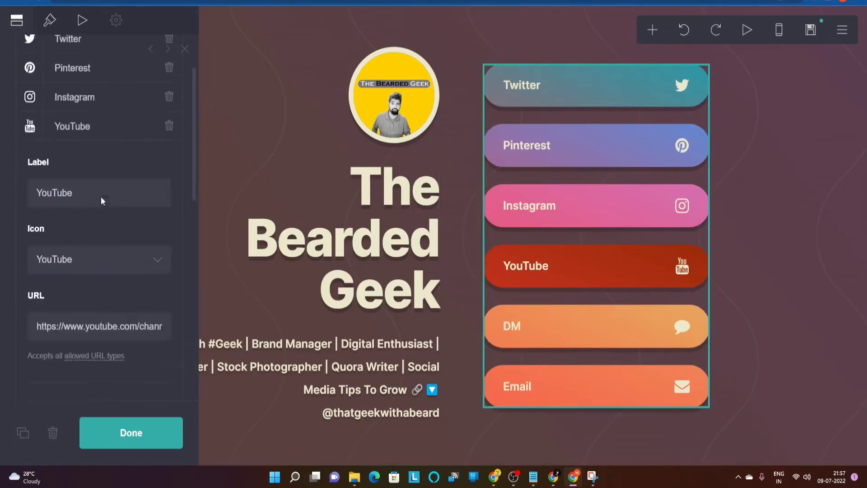
pyautogui.scroll(2, 101, 197)
pyautogui.click(89, 204)
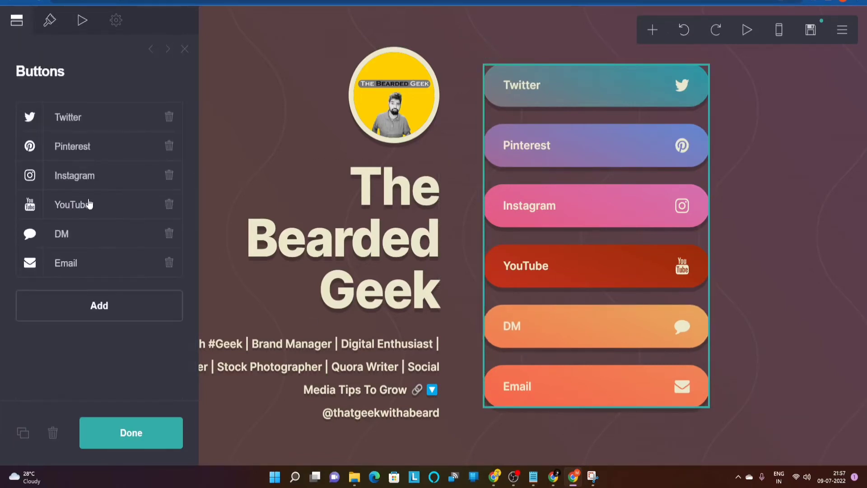
# Set the DM button's icon to Ko-fi
pyautogui.click(80, 234)
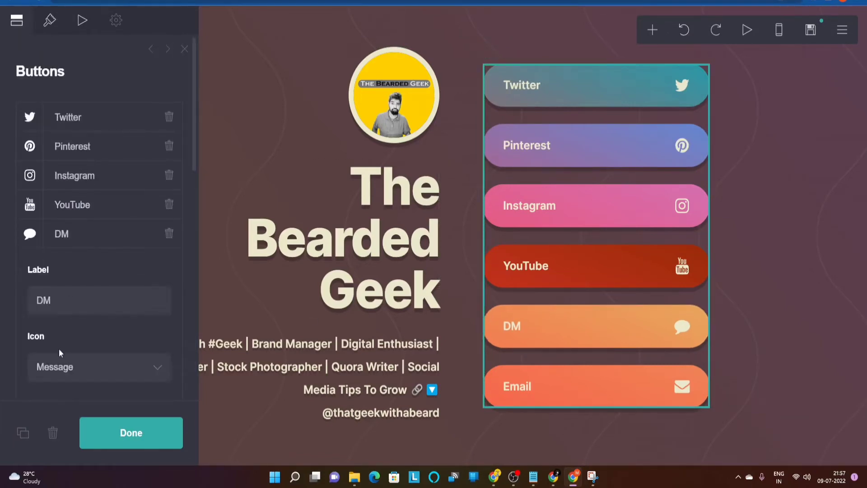
pyautogui.click(79, 367)
pyautogui.scroll(-1, 93, 272)
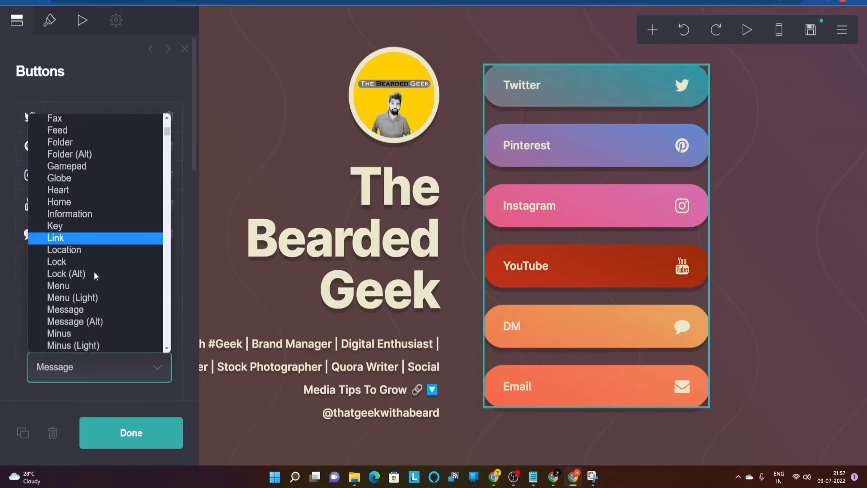
pyautogui.scroll(5, 94, 272)
pyautogui.scroll(-10, 93, 271)
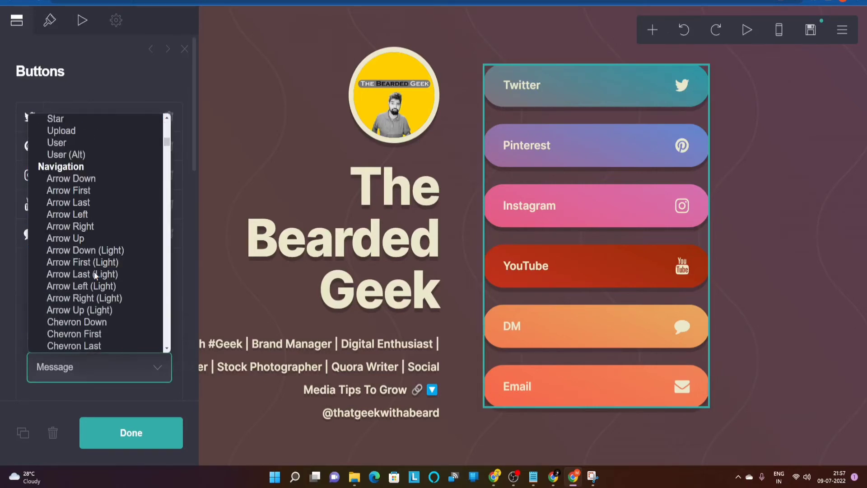
pyautogui.scroll(-20, 94, 271)
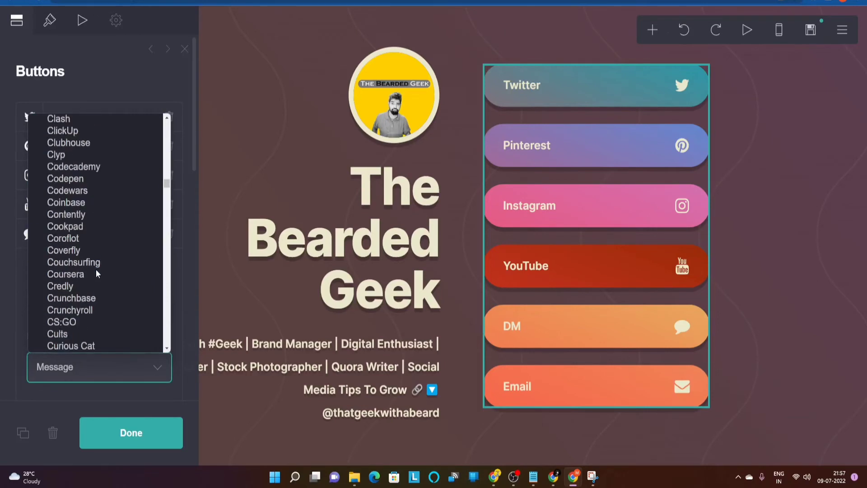
pyautogui.scroll(-20, 95, 273)
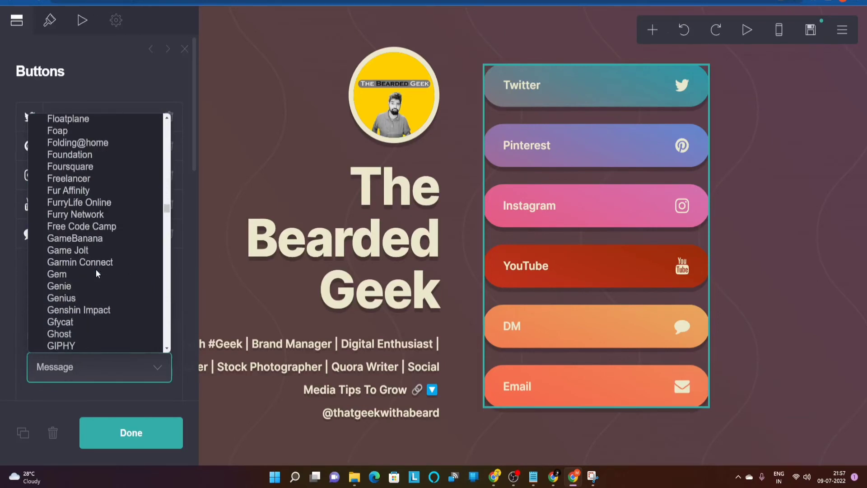
pyautogui.scroll(-20, 97, 271)
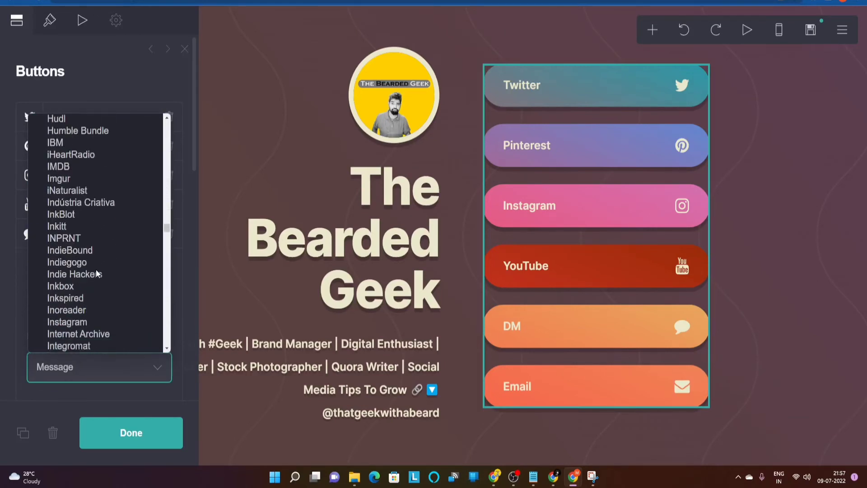
pyautogui.scroll(-20, 96, 273)
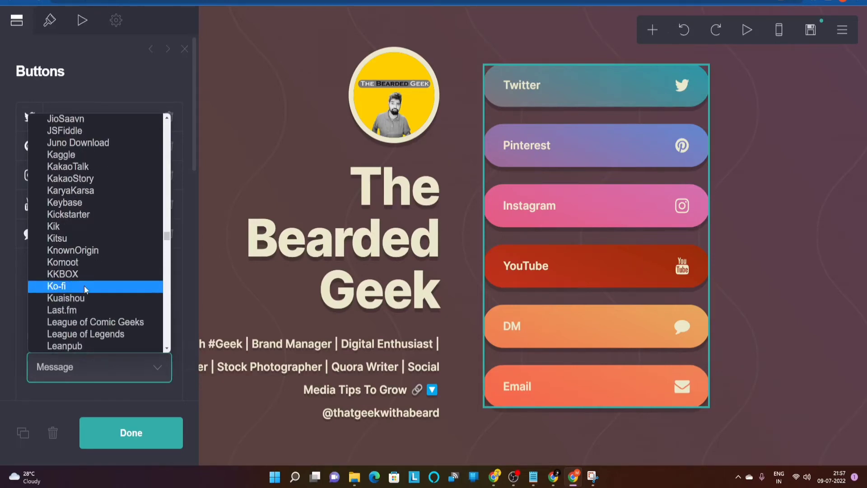
pyautogui.click(84, 286)
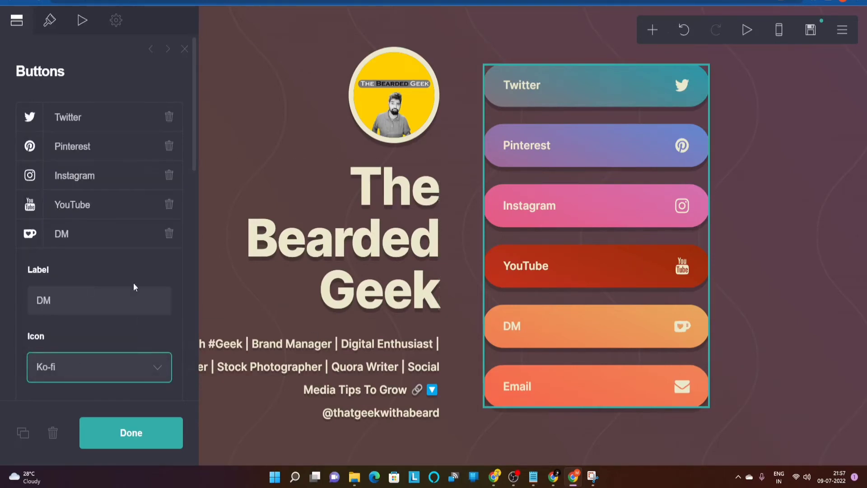
pyautogui.click(89, 244)
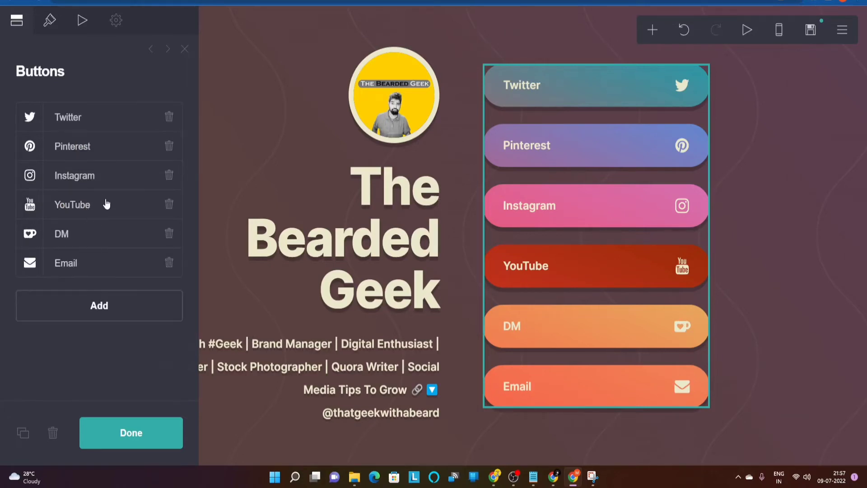
pyautogui.click(89, 231)
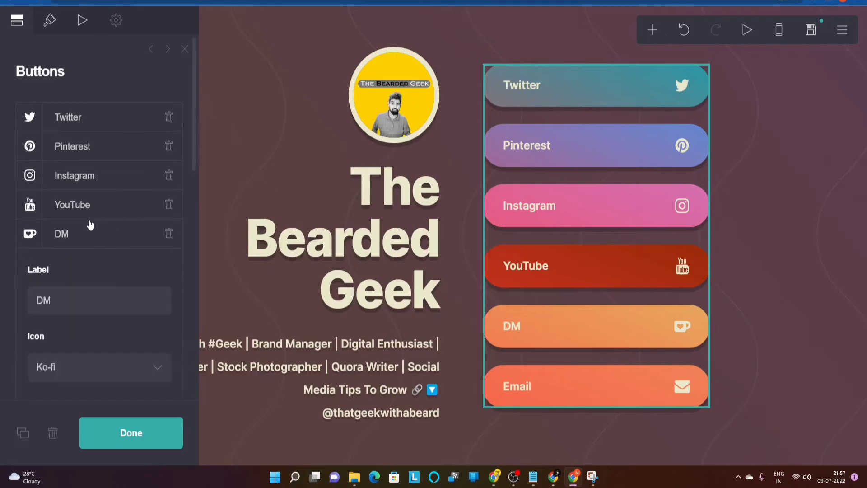
pyautogui.click(92, 209)
pyautogui.click(84, 206)
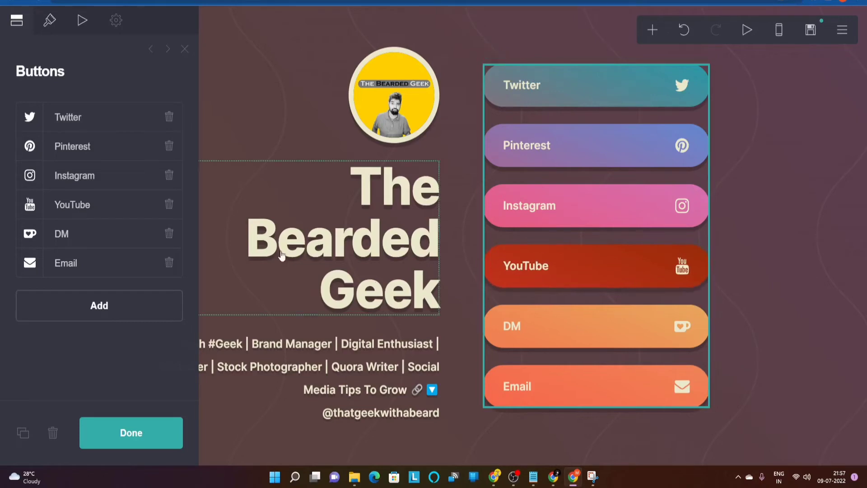
# Change the DM button's label to Ko-Fi
pyautogui.click(98, 235)
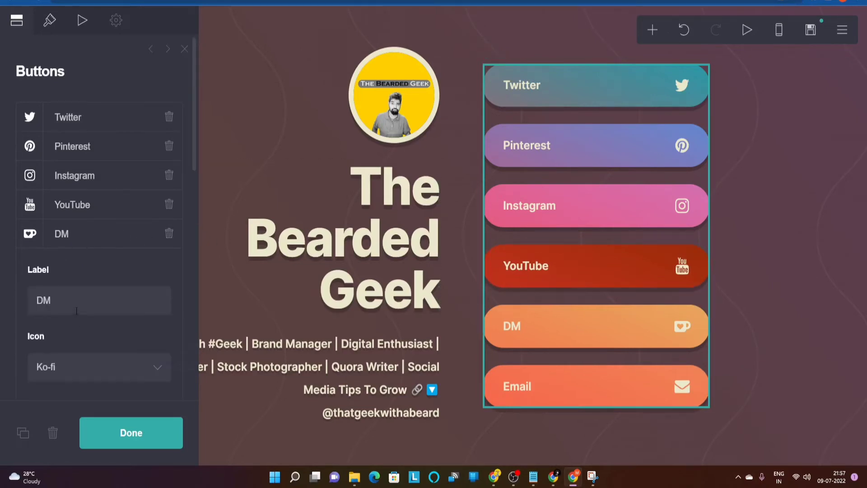
pyautogui.click(85, 300)
pyautogui.hotkey('ctrl', 'a')
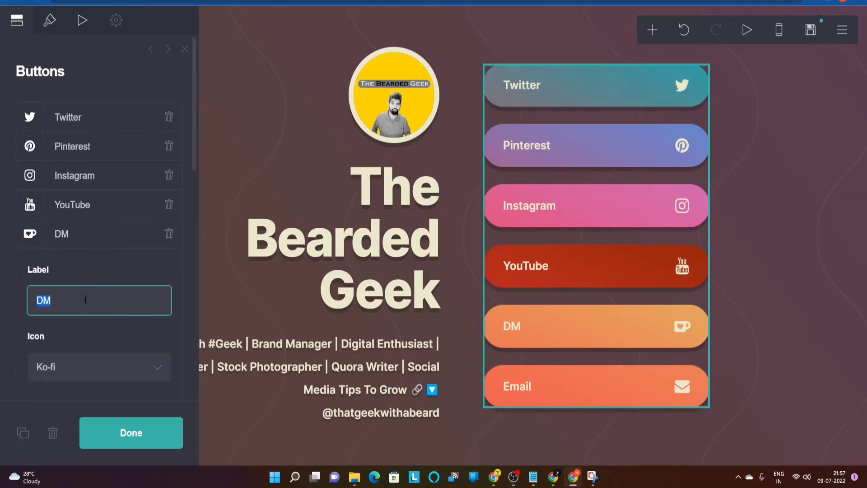
pyautogui.write('Ko-Fi')
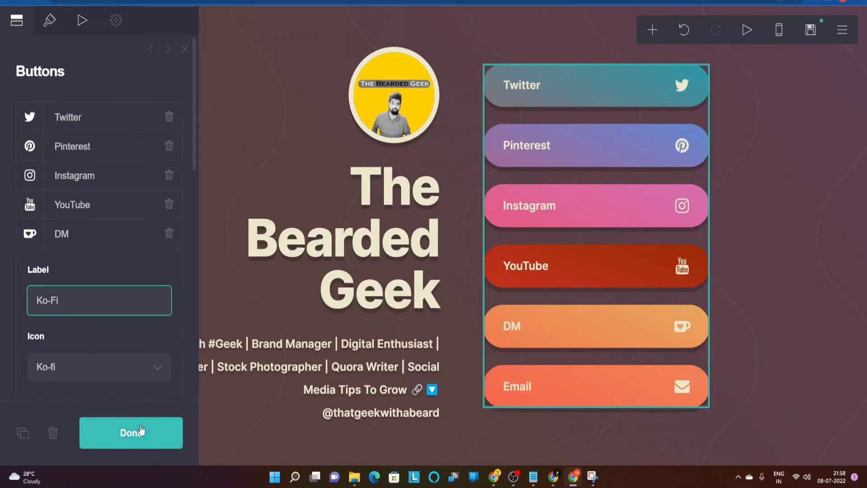
pyautogui.click(127, 269)
pyautogui.scroll(-2, 115, 334)
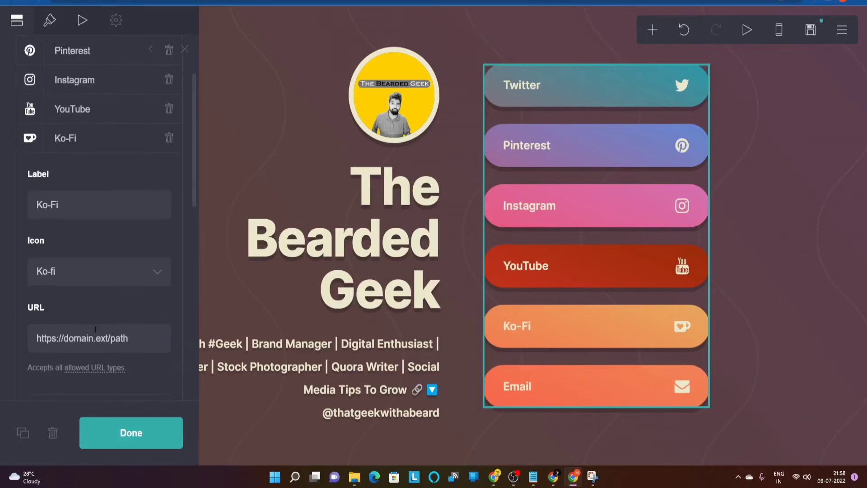
pyautogui.click(136, 336)
pyautogui.hotkey('ctrl', 'a')
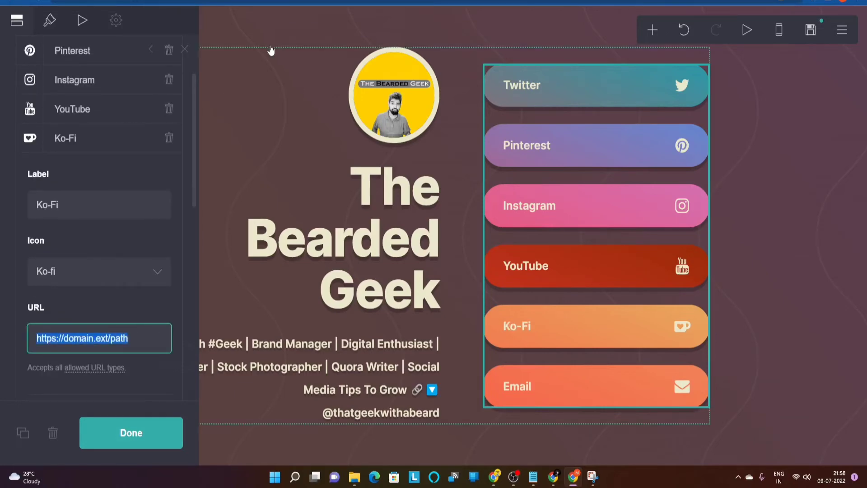
pyautogui.hotkey('alt', 'Tab')
pyautogui.click(253, 1)
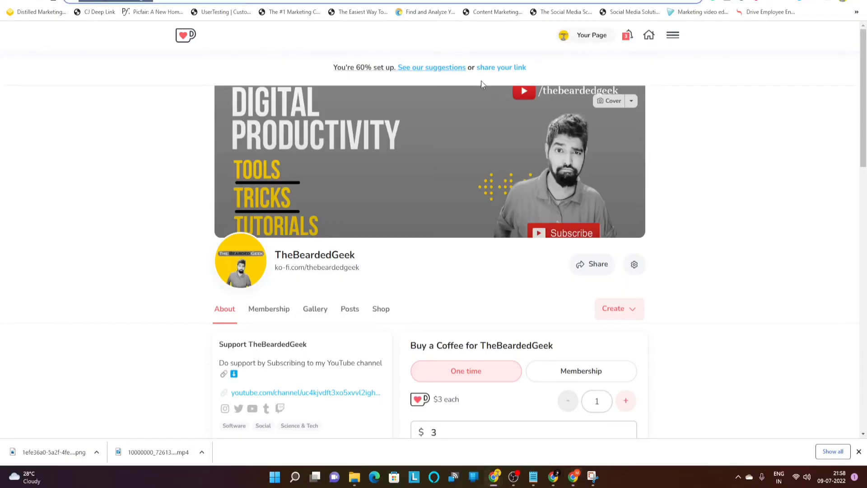
pyautogui.hotkey('alt', 'Tab')
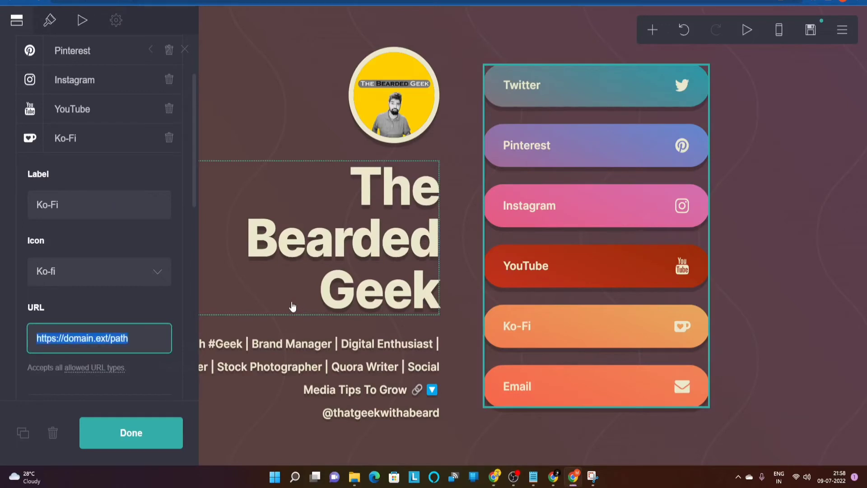
pyautogui.write('https://ko-fi.com/thebeardedgeek')
pyautogui.click(132, 436)
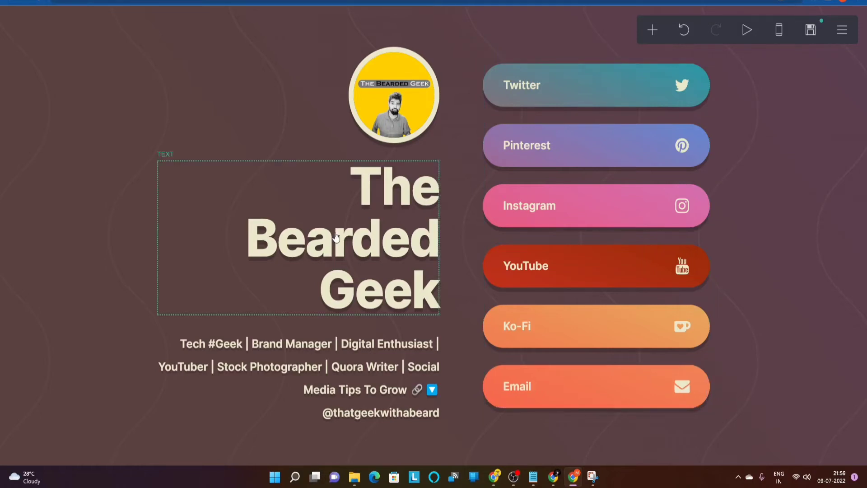
# Switch to the Reddit profile page, copy its web address and return to the Carrd editor
pyautogui.hotkey('alt', 'Tab')
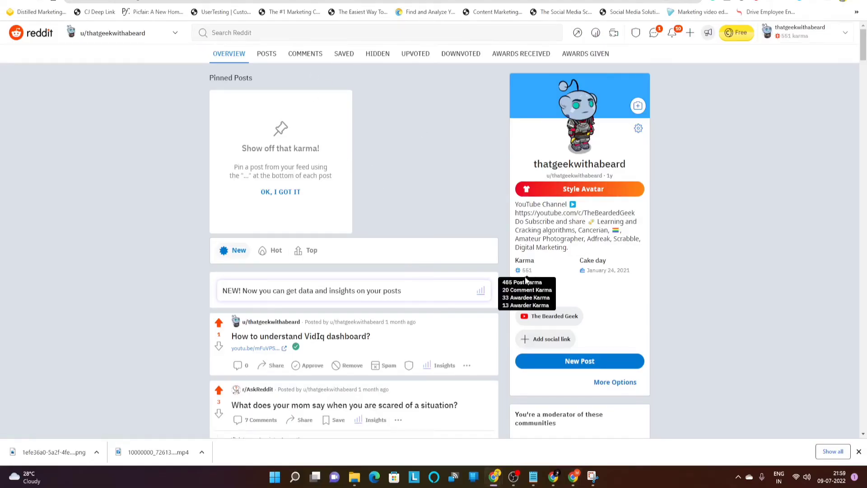
pyautogui.moveTo(530, 275)
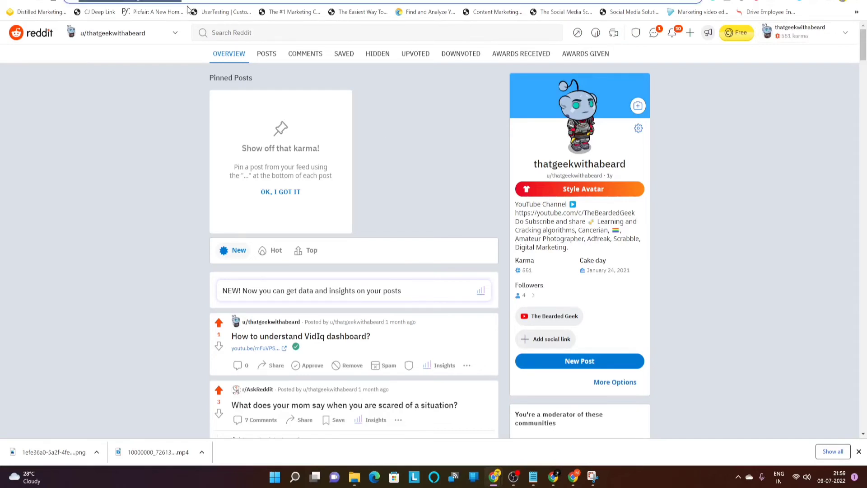
pyautogui.hotkey('alt', 'Tab')
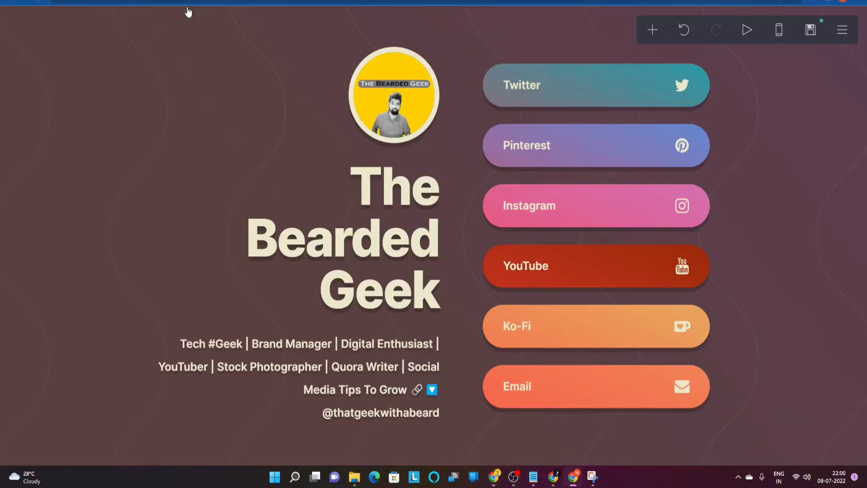
# Reopen the buttons settings, collapse the Ko-Fi entry and change the Email button's label to Reddit
pyautogui.click(546, 392)
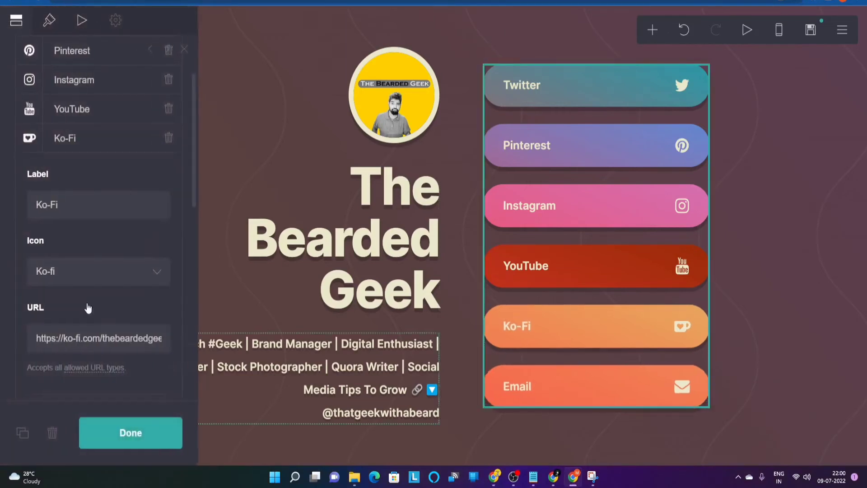
pyautogui.click(97, 139)
pyautogui.click(88, 270)
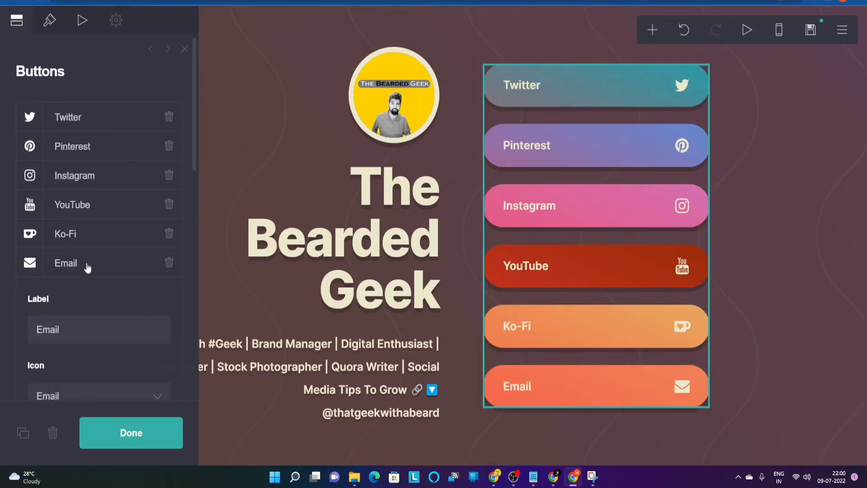
pyautogui.doubleClick(77, 235)
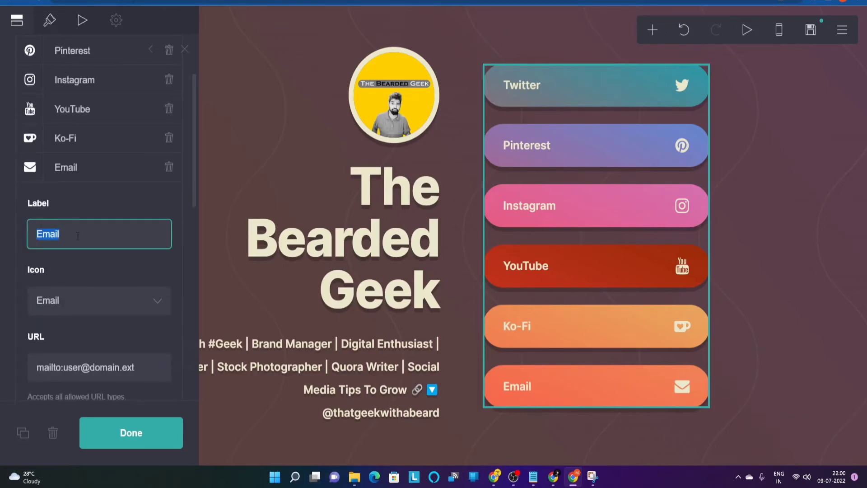
pyautogui.write('Reddit')
# Replace the email icon on the Reddit button with the Reddit icon
pyautogui.click(140, 308)
pyautogui.scroll(-6, 116, 198)
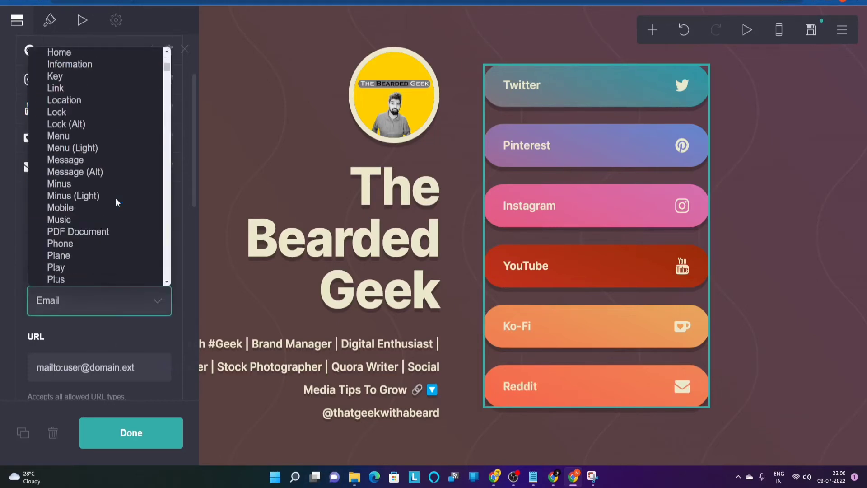
pyautogui.scroll(-15, 115, 198)
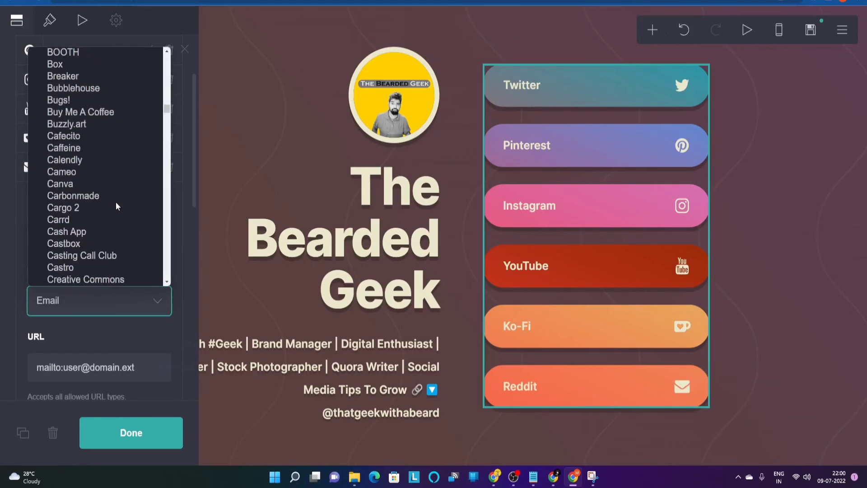
pyautogui.scroll(-15, 116, 206)
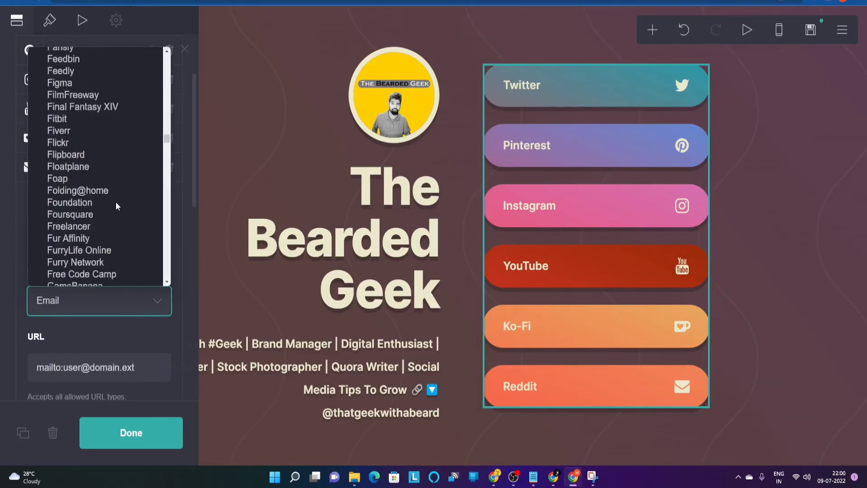
pyautogui.scroll(-15, 116, 202)
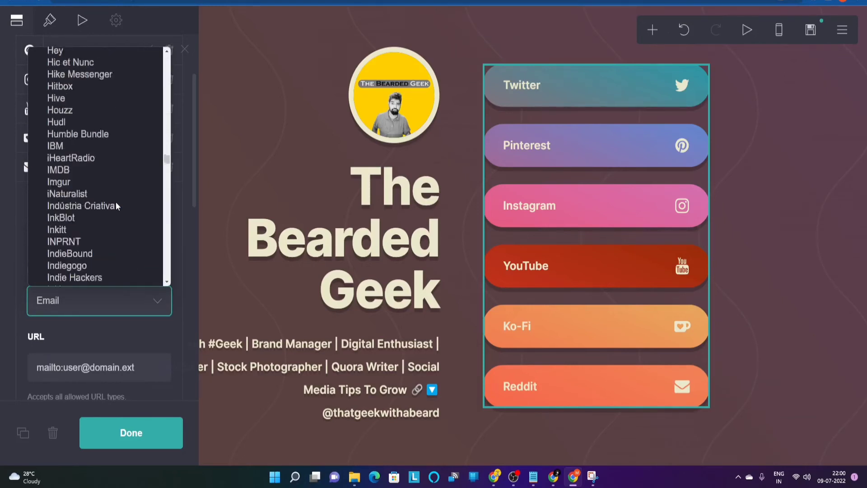
pyautogui.scroll(-15, 116, 201)
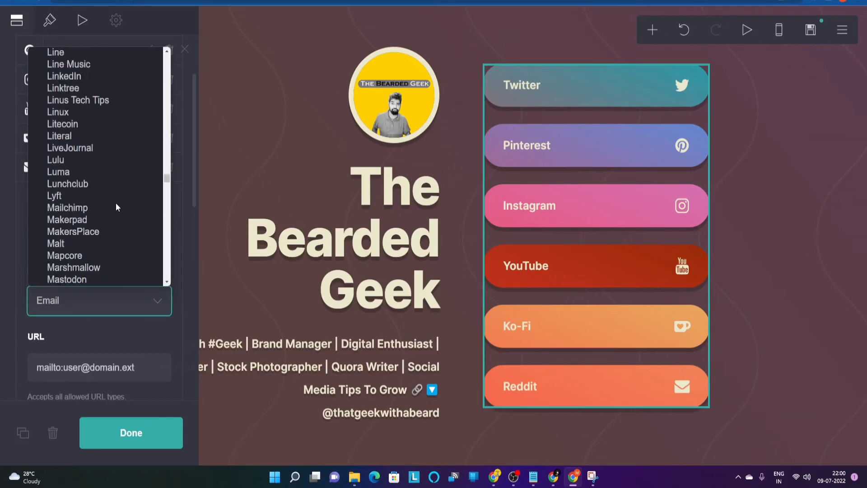
pyautogui.scroll(-15, 115, 207)
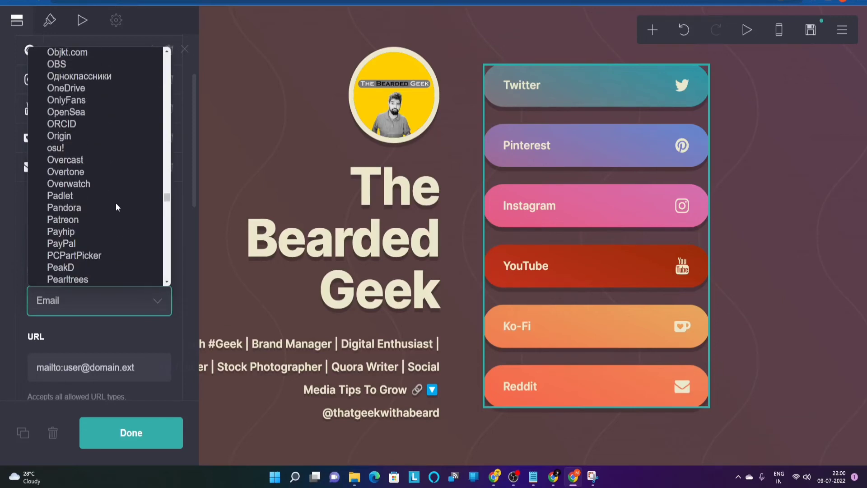
pyautogui.scroll(-12, 116, 207)
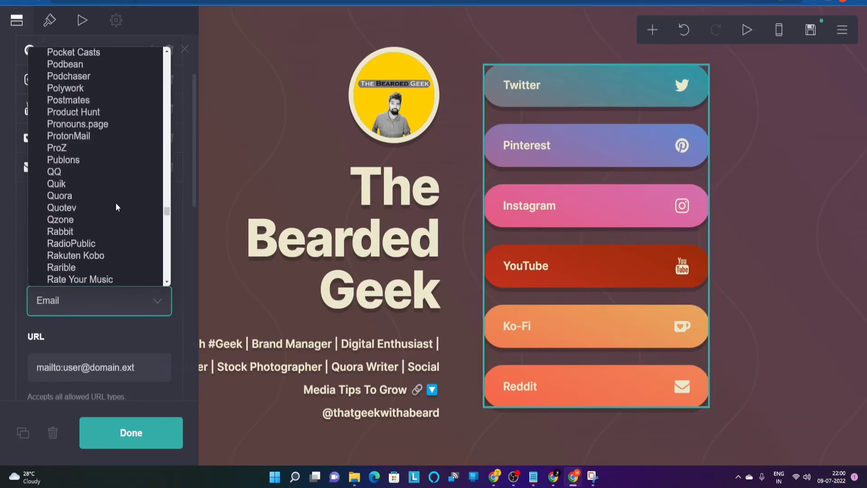
pyautogui.scroll(-3, 115, 202)
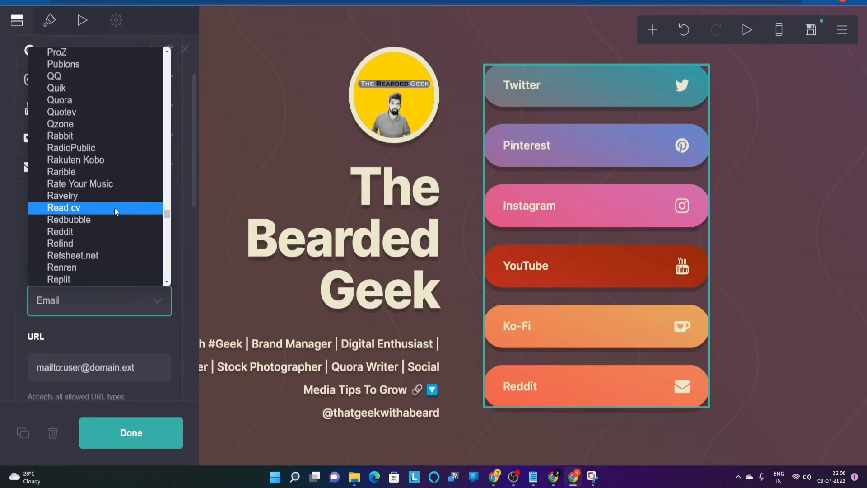
pyautogui.click(105, 231)
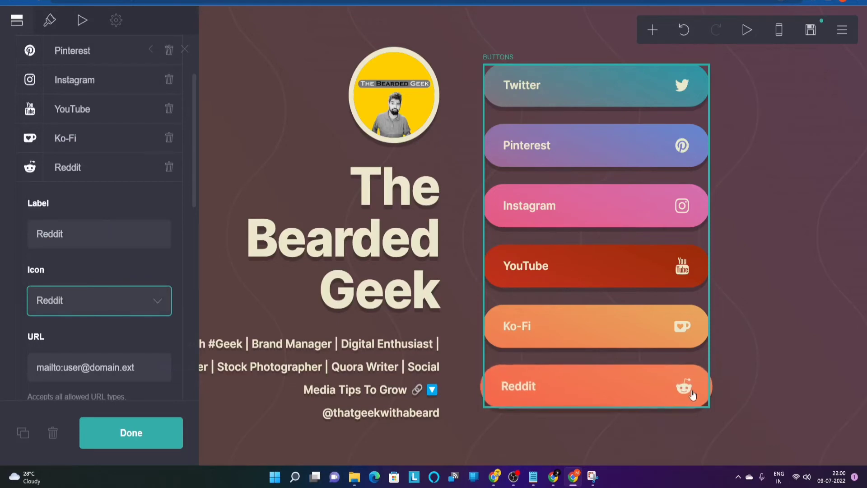
pyautogui.click(149, 368)
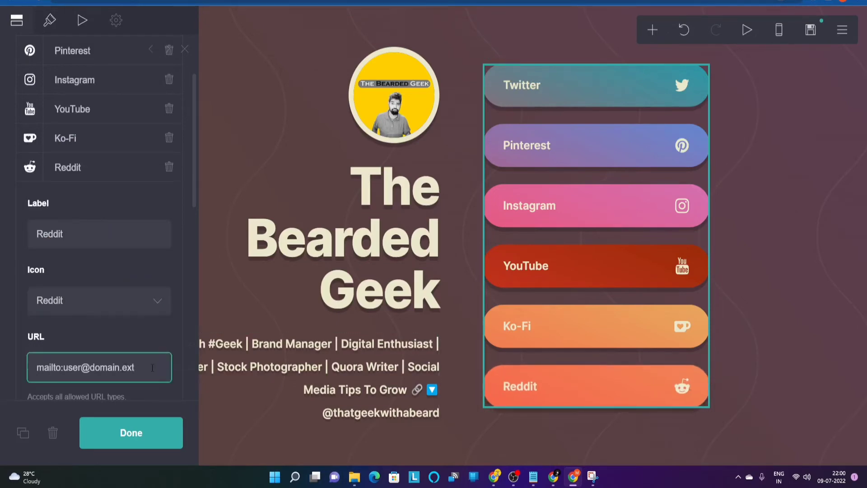
pyautogui.hotkey('ctrl', 'a')
pyautogui.write('https://www.reddit.com/user/thatgeekwithabeard')
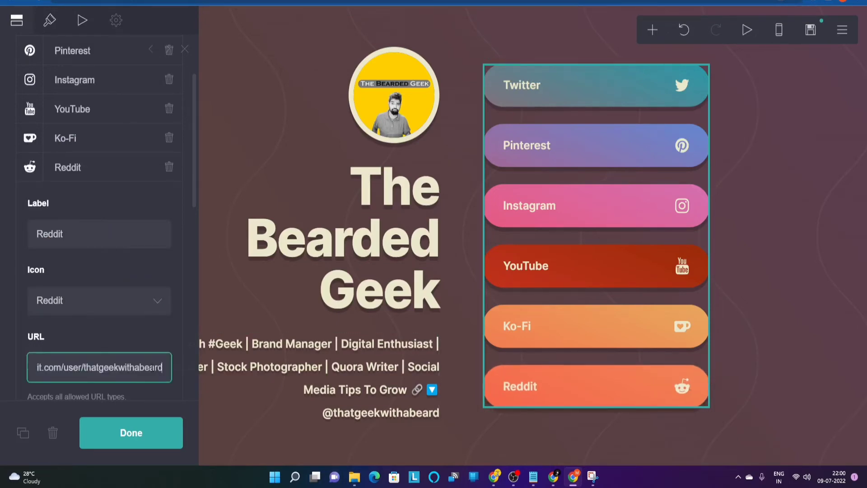
pyautogui.click(145, 433)
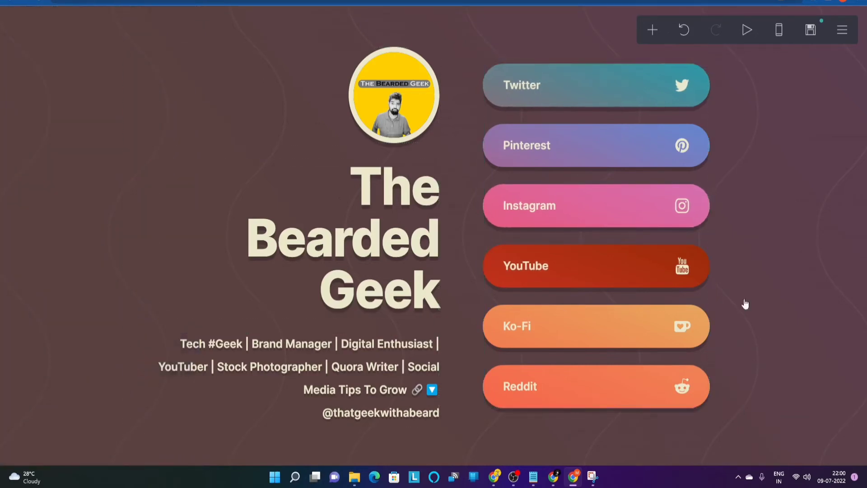
# Open the page background settings, try the Tunnel Horizon and Rain (Animated) patterns, and settle on the Pixels pattern
pyautogui.click(66, 131)
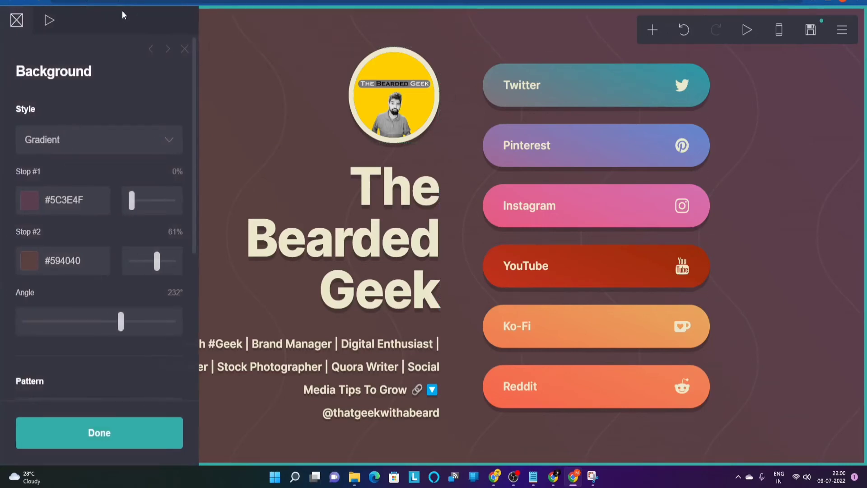
pyautogui.click(184, 50)
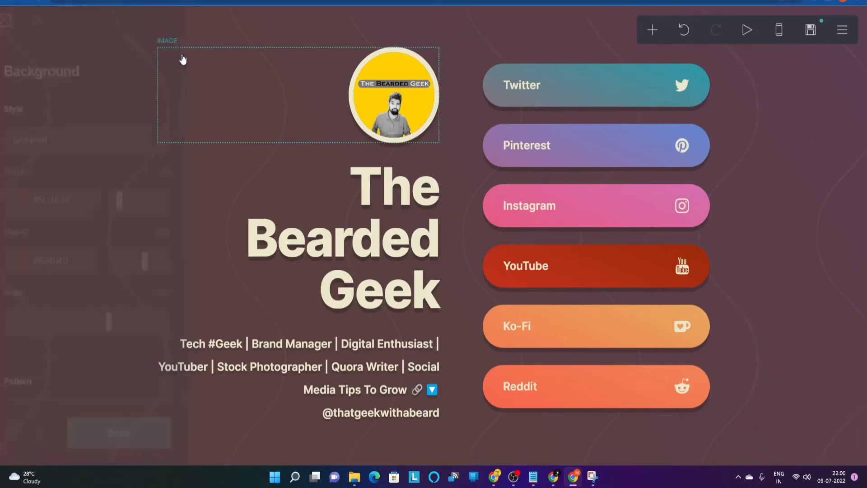
pyautogui.click(71, 101)
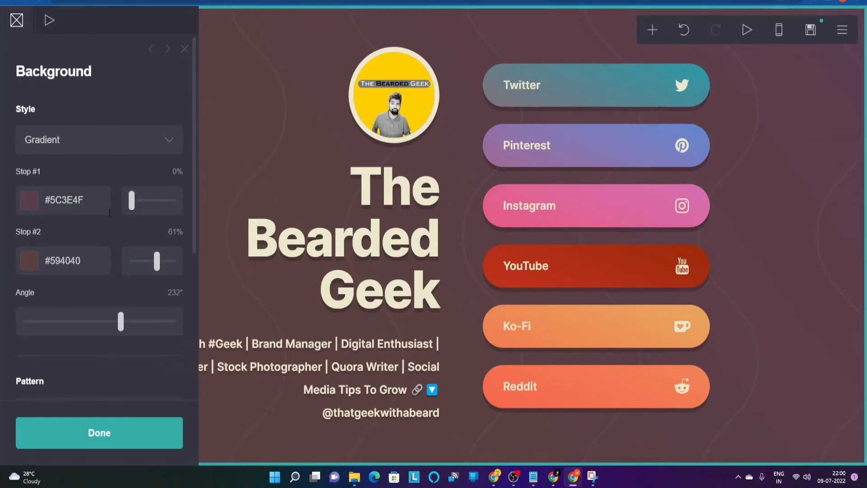
pyautogui.scroll(-3, 112, 369)
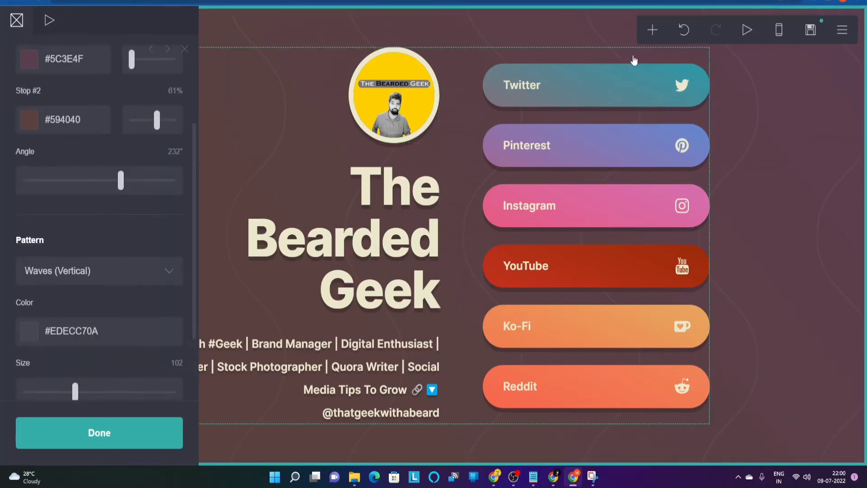
pyautogui.click(162, 272)
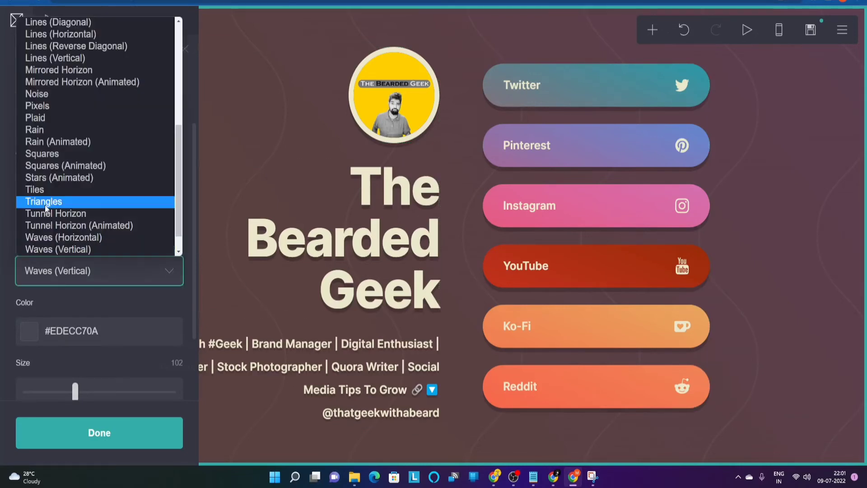
pyautogui.click(65, 217)
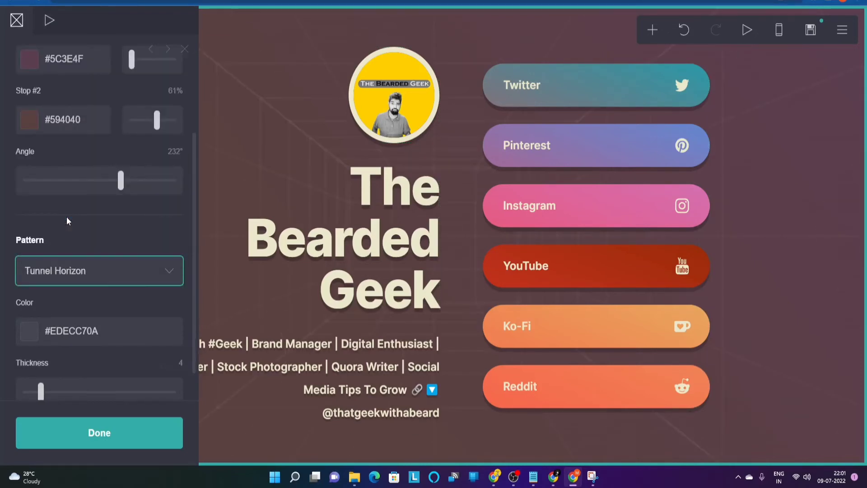
pyautogui.click(169, 274)
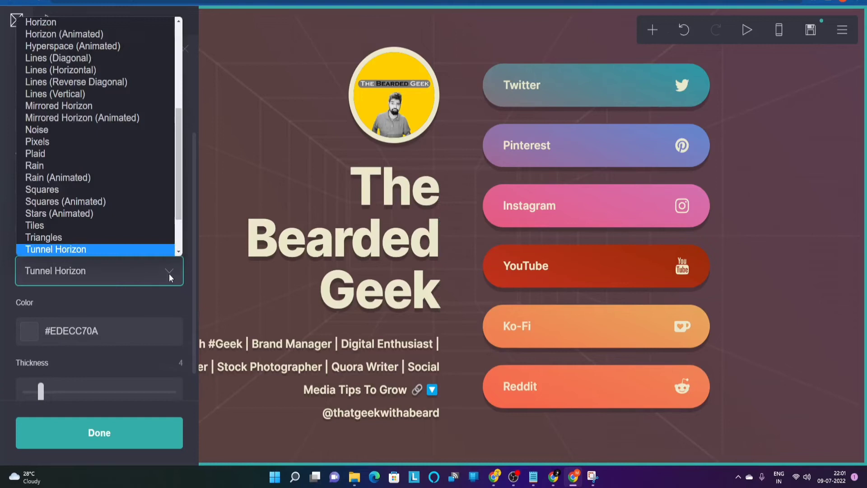
pyautogui.click(101, 180)
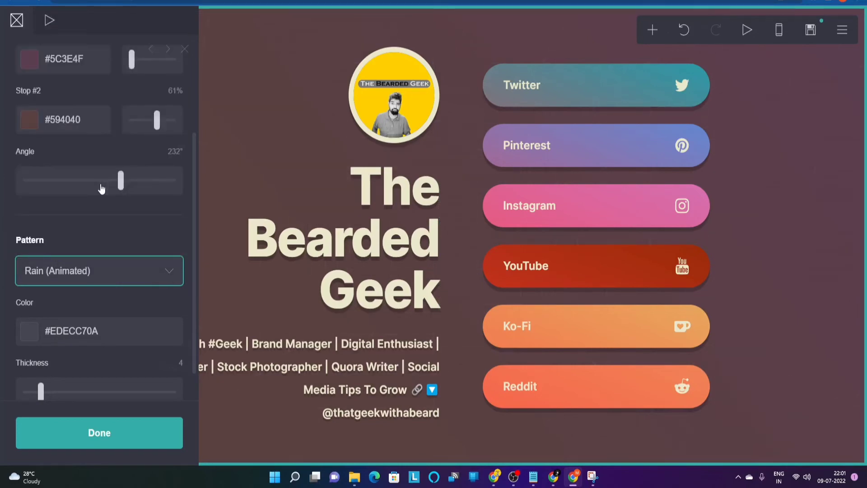
pyautogui.click(171, 274)
pyautogui.click(91, 212)
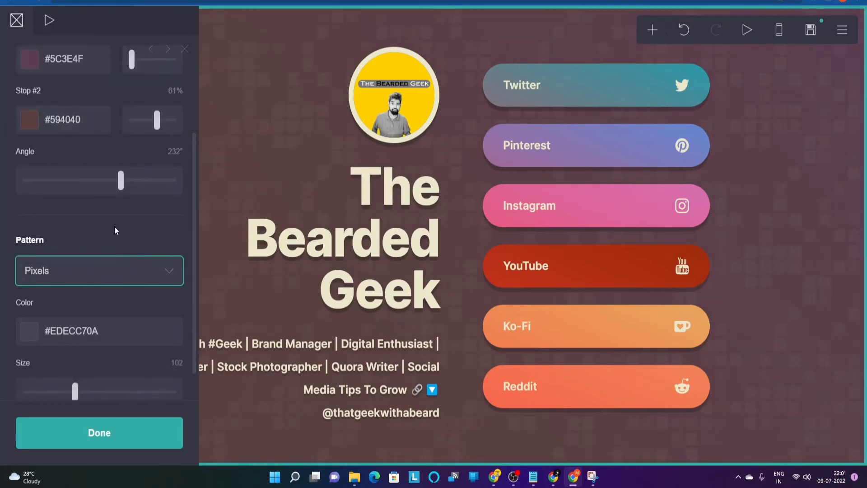
# Change the background gradient's Stop #2 colour to the grey #615D5D and close the background settings
pyautogui.scroll(3, 96, 221)
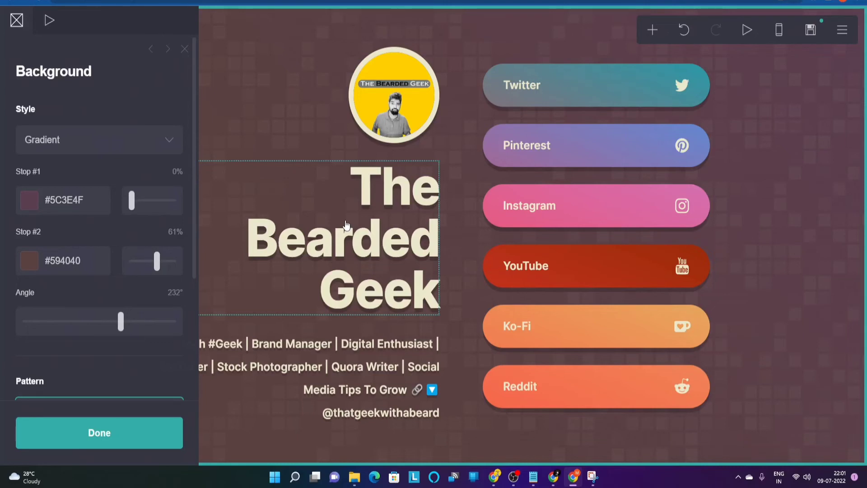
pyautogui.click(25, 262)
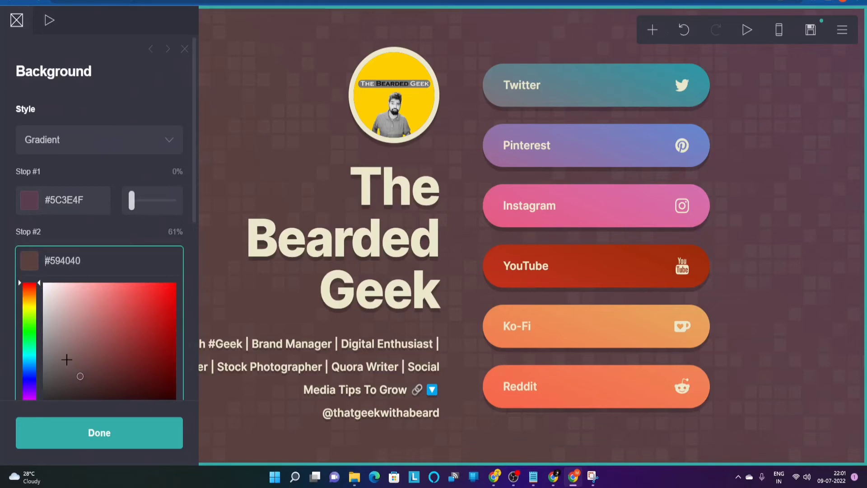
pyautogui.moveTo(79, 374)
pyautogui.mouseDown()
pyautogui.moveTo(53, 362)
pyautogui.moveTo(49, 371)
pyautogui.mouseUp()
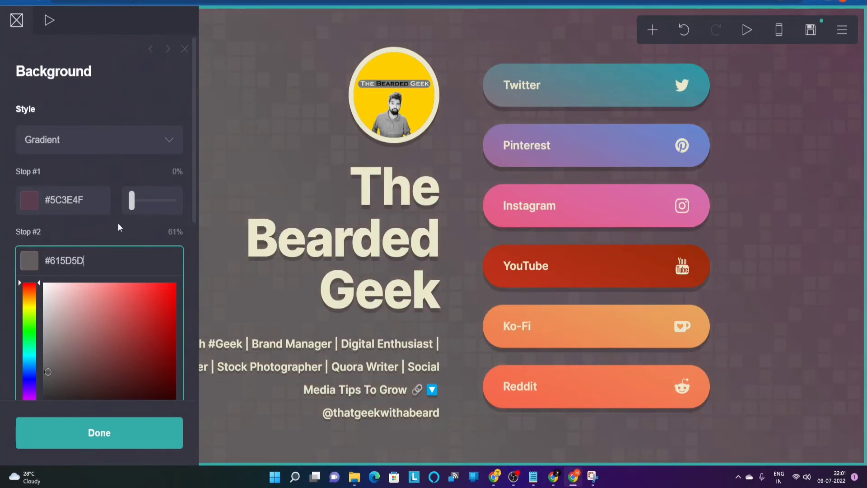
pyautogui.click(115, 438)
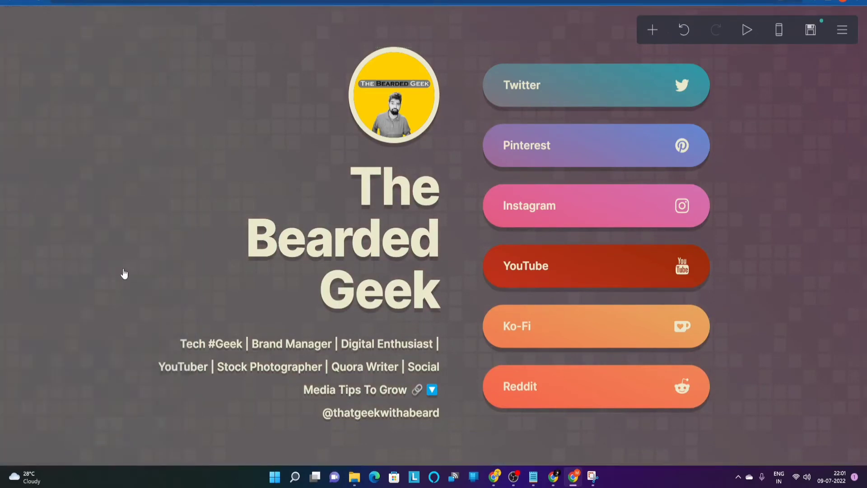
# Reopen the background settings, change the gradient's Stop #1 colour to the near-black #0D0409 and close them
pyautogui.click(37, 137)
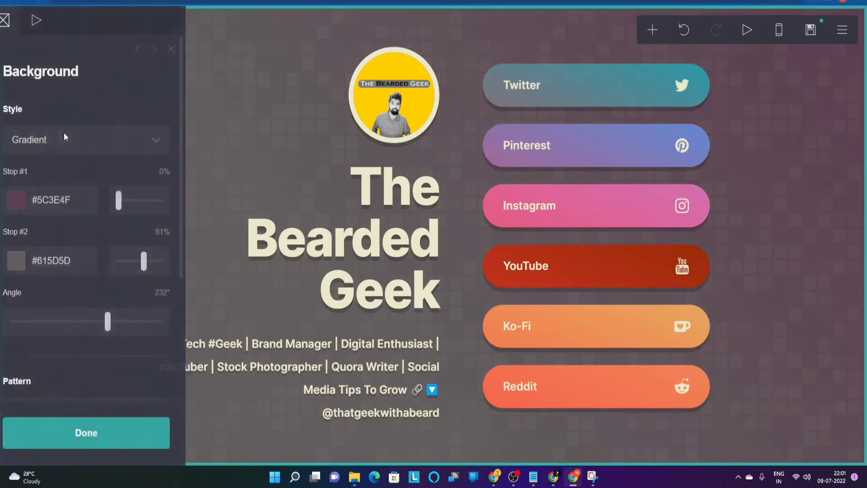
pyautogui.click(94, 200)
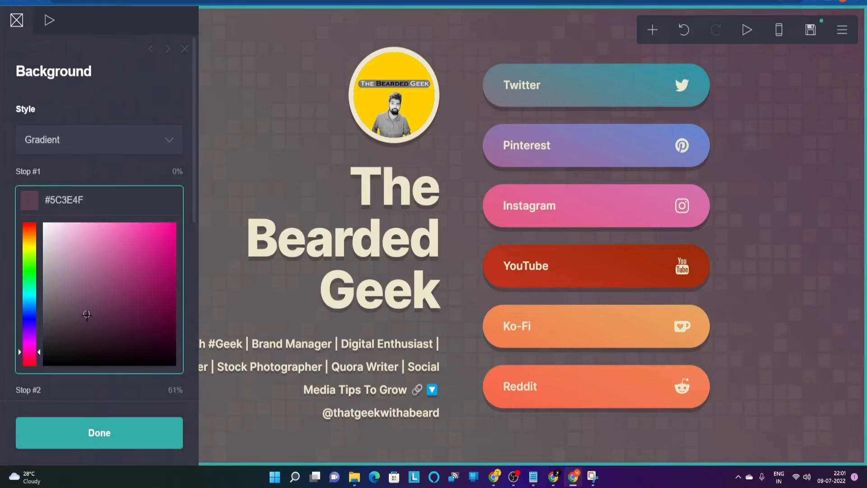
pyautogui.click(96, 324)
pyautogui.moveTo(117, 337); pyautogui.dragTo(134, 358)
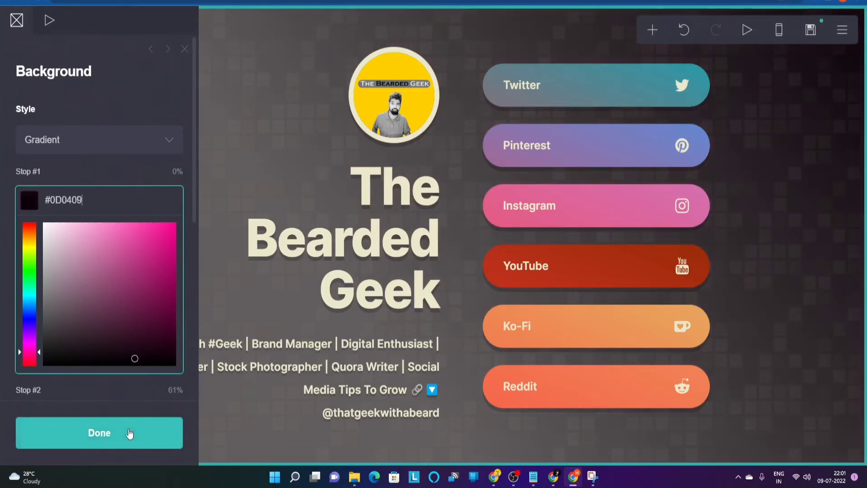
pyautogui.scroll(-6, 159, 129)
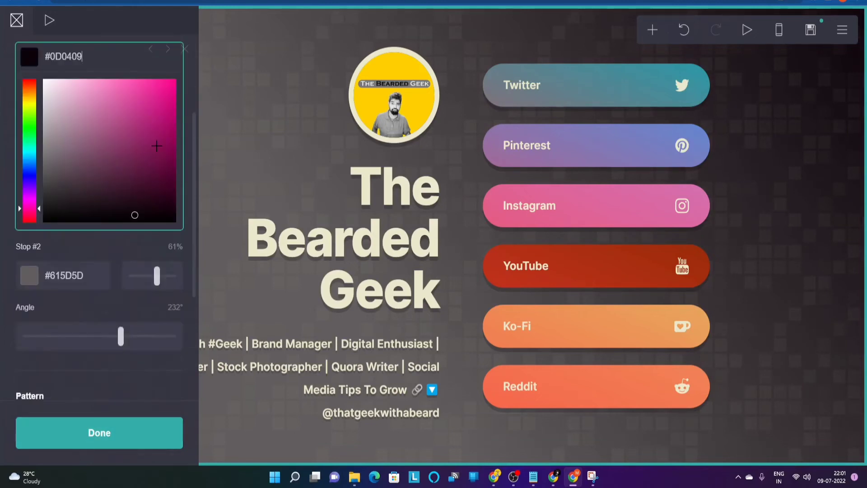
pyautogui.scroll(-1, 118, 273)
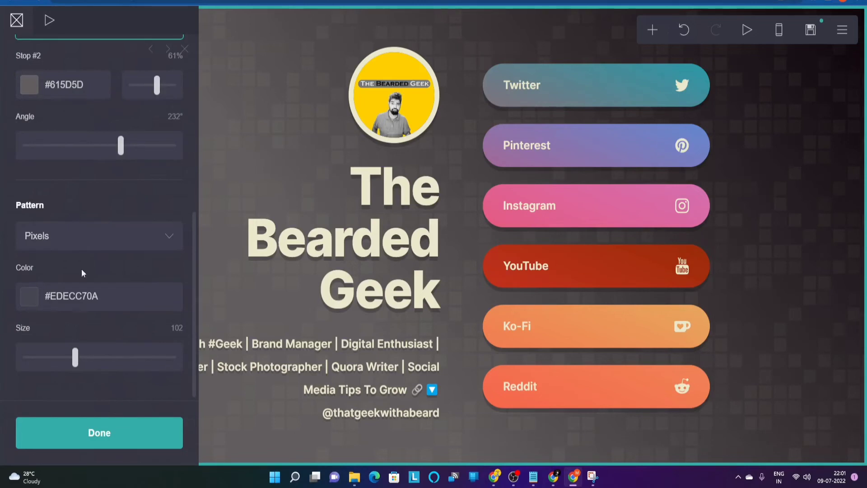
pyautogui.click(125, 441)
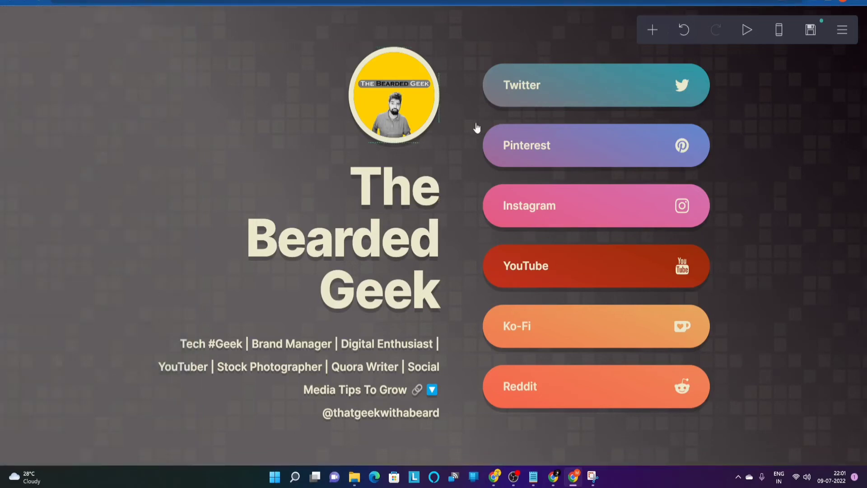